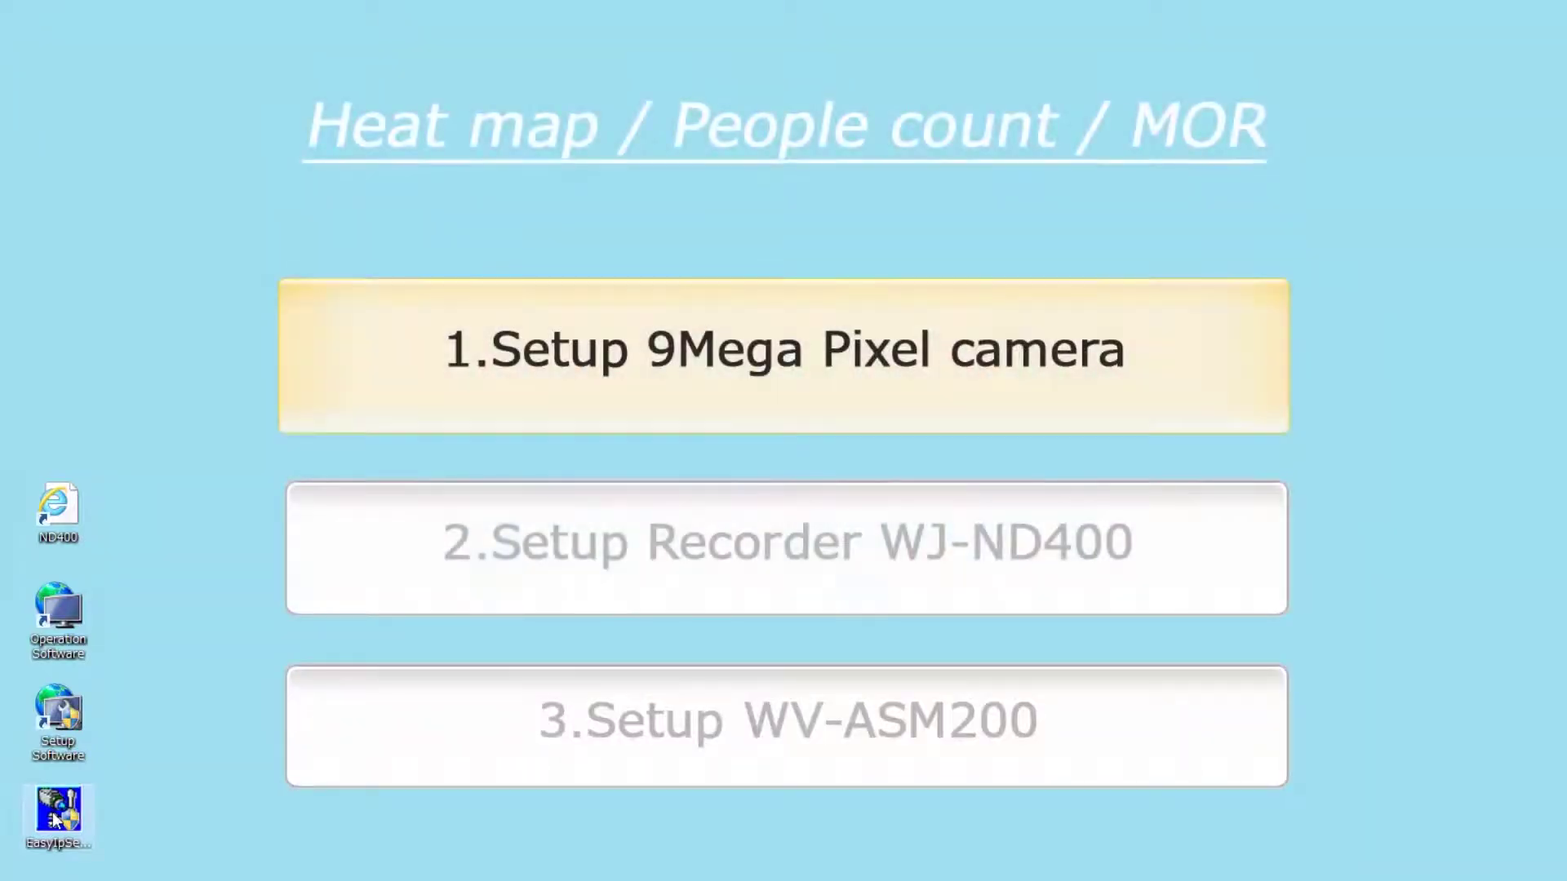
Launch Easy IP Setup Tool and open the WV-SFV481 camera at 192.168.0.33 in Internet Explorer.
click(56, 812)
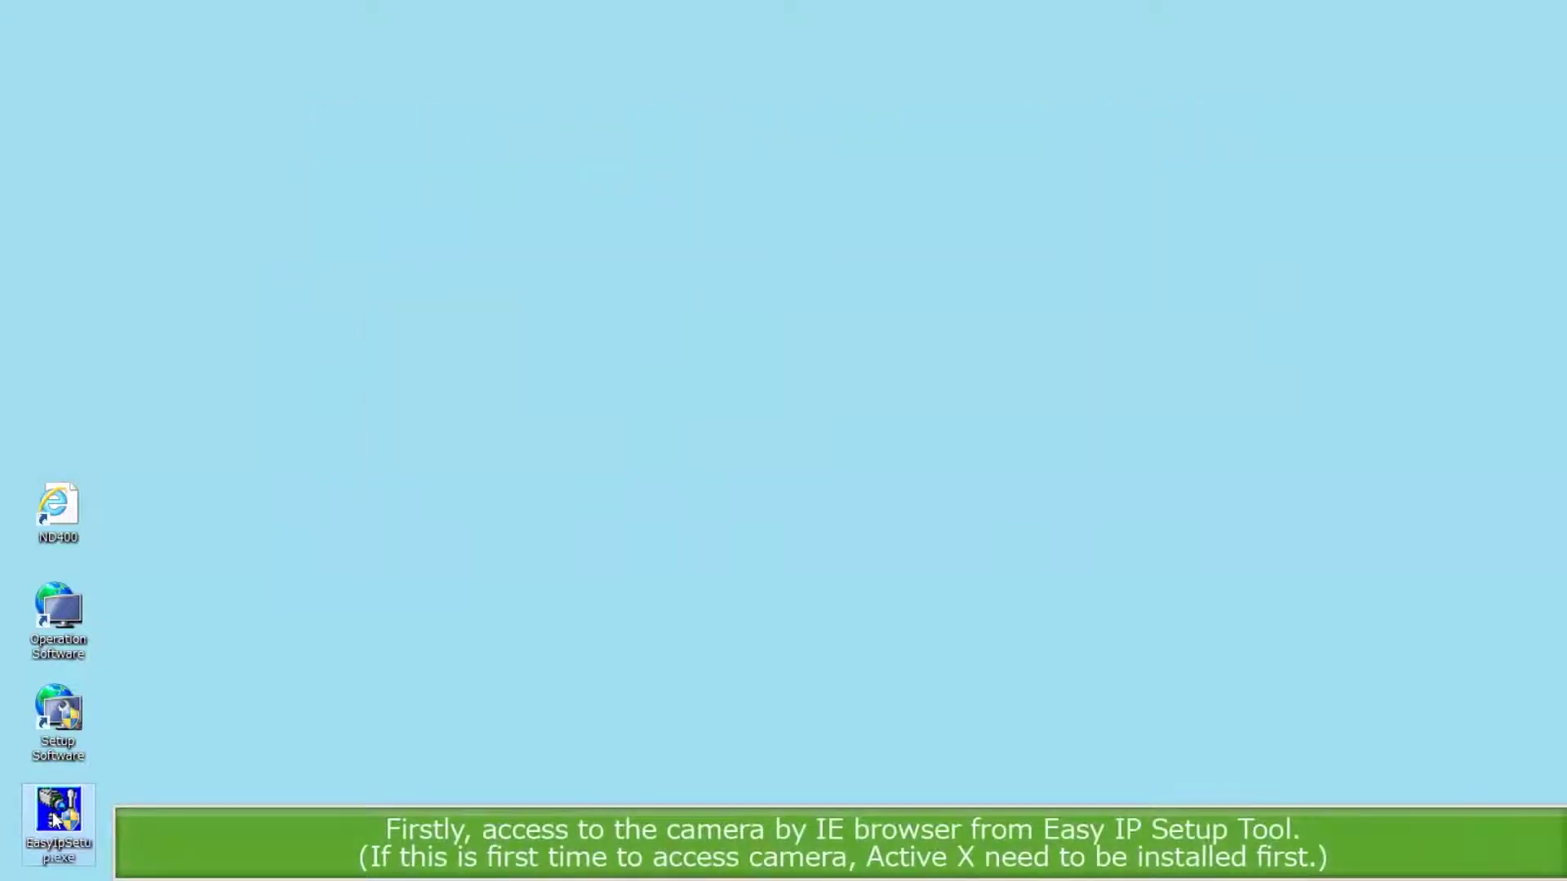
double_click(55, 811)
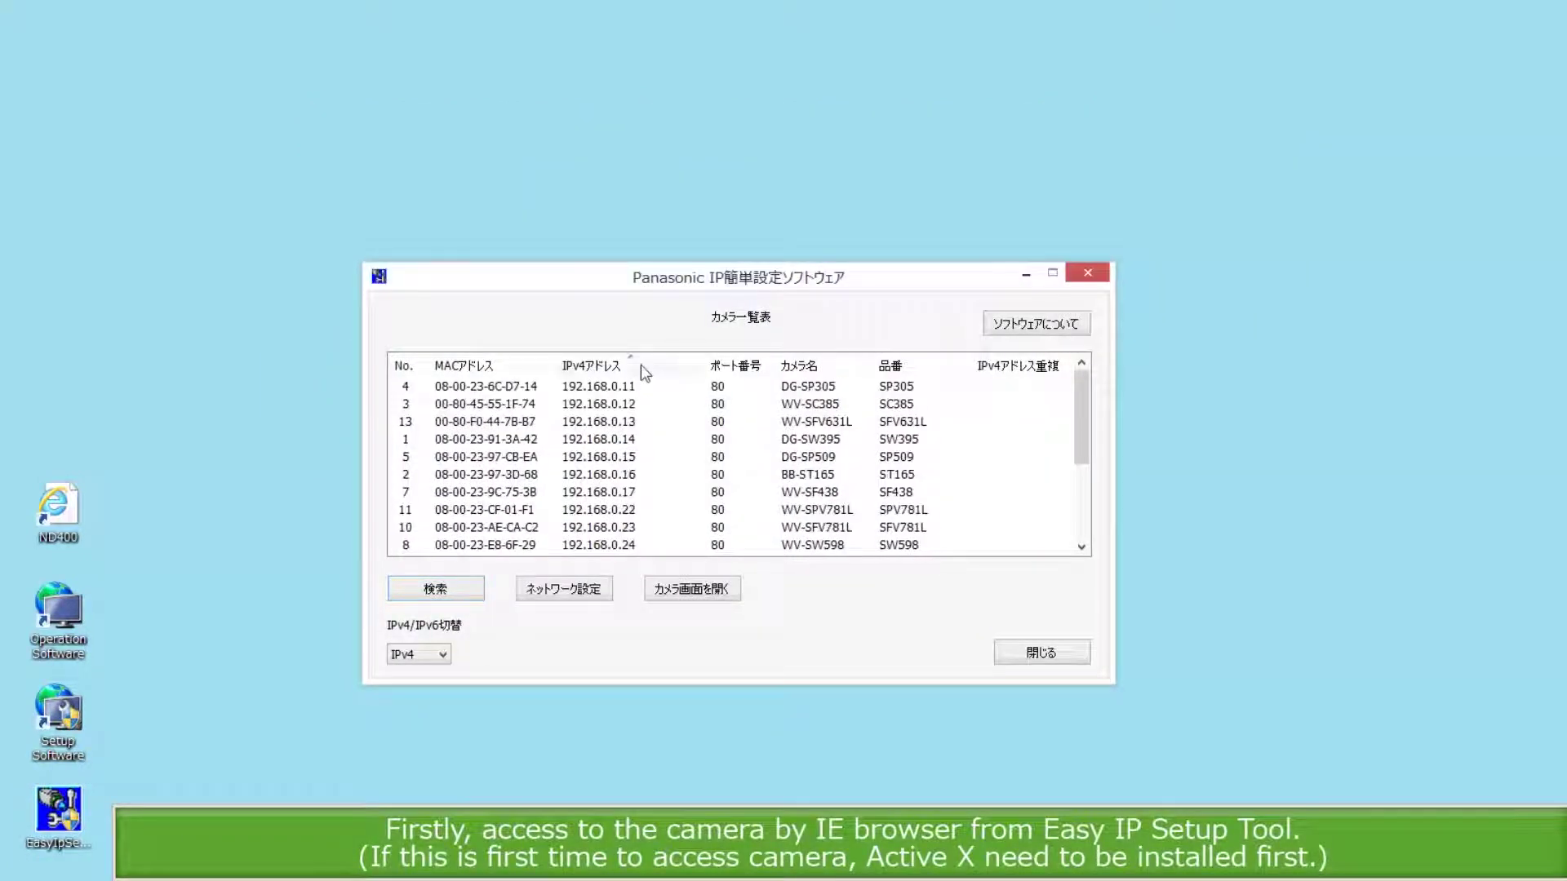
click(1083, 522)
double_click(625, 475)
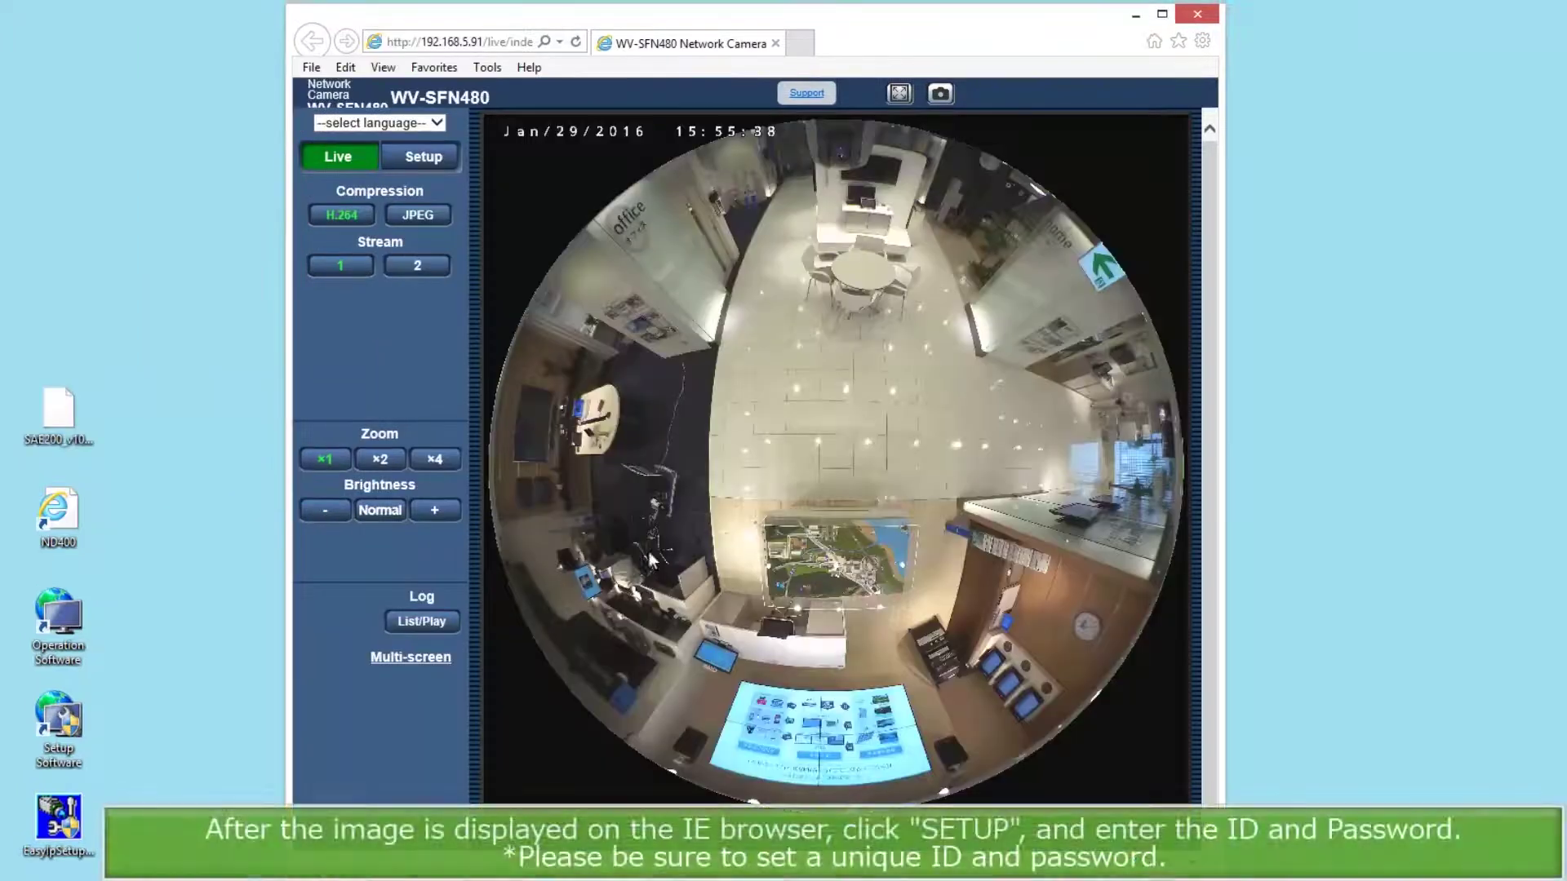
Sign in to the camera's Setup pages and dismiss the default user name/password warning.
click(425, 164)
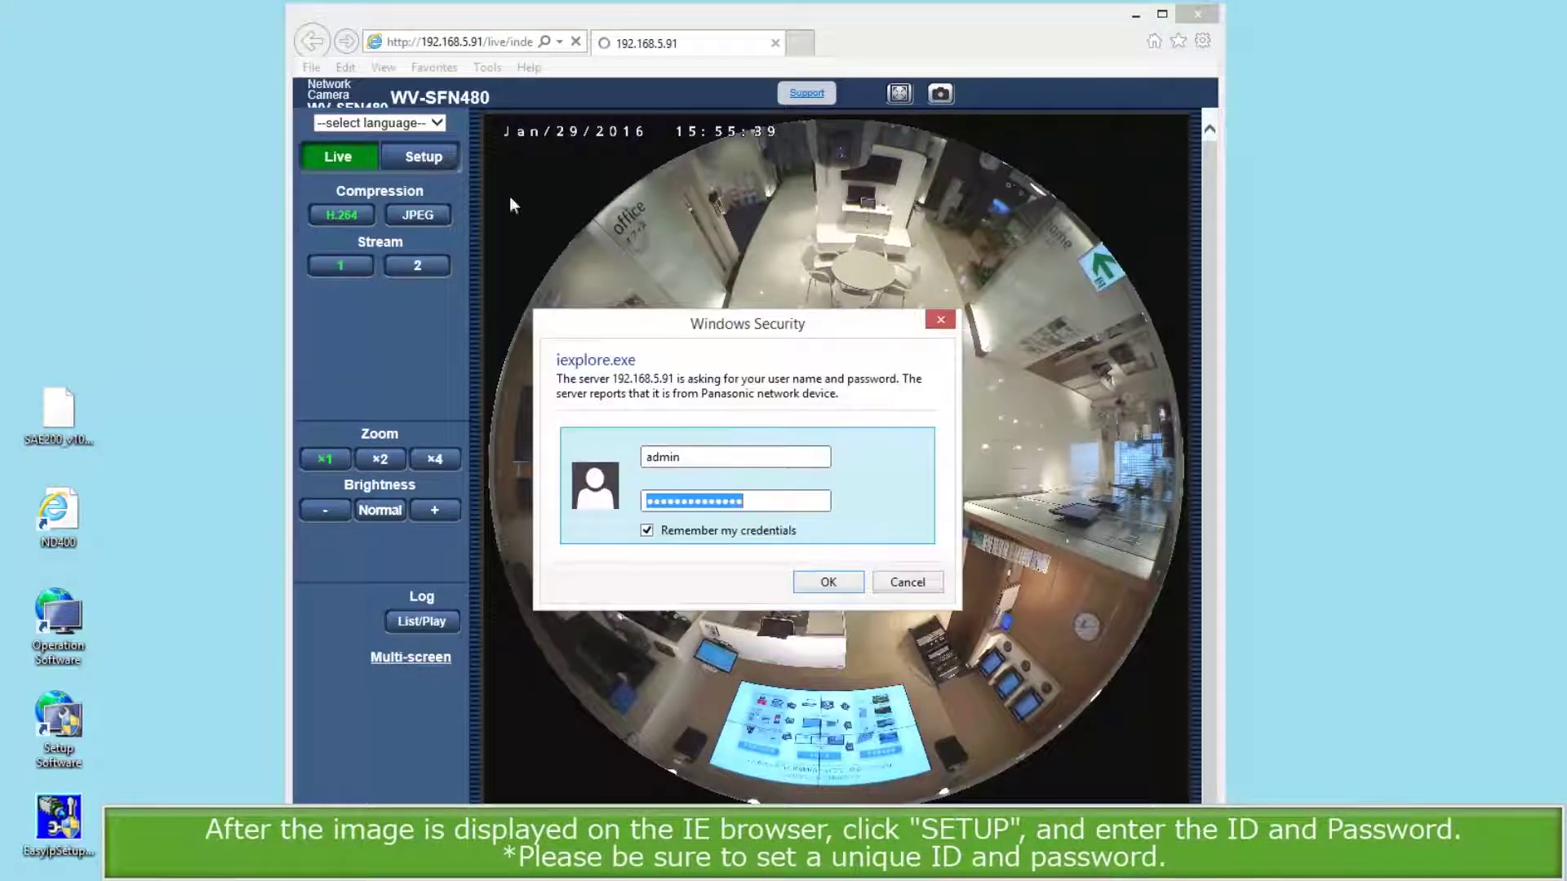
click(829, 583)
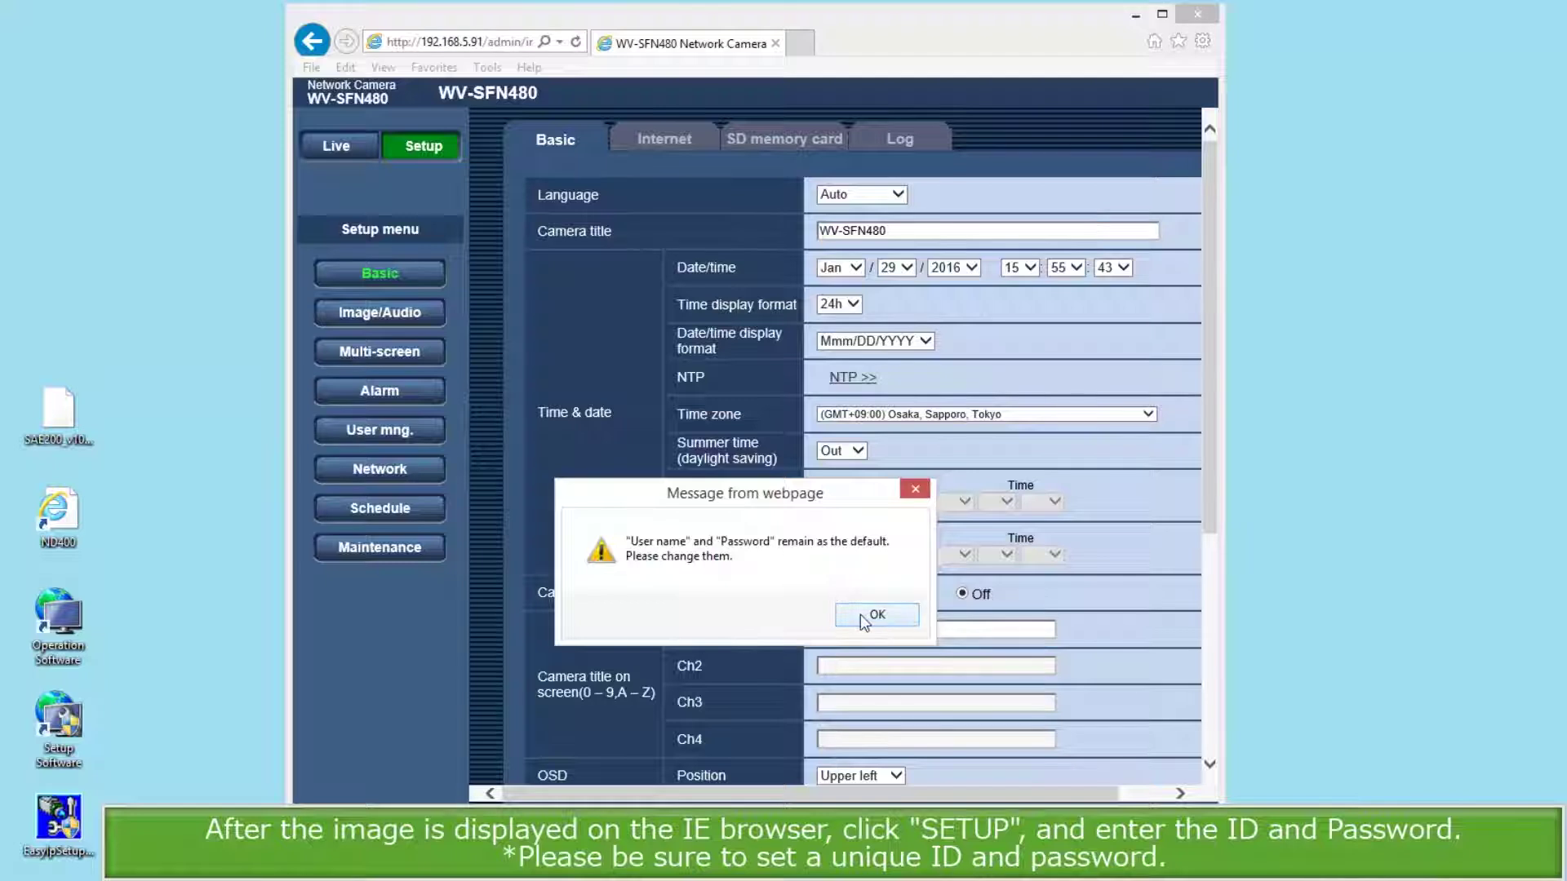
click(860, 614)
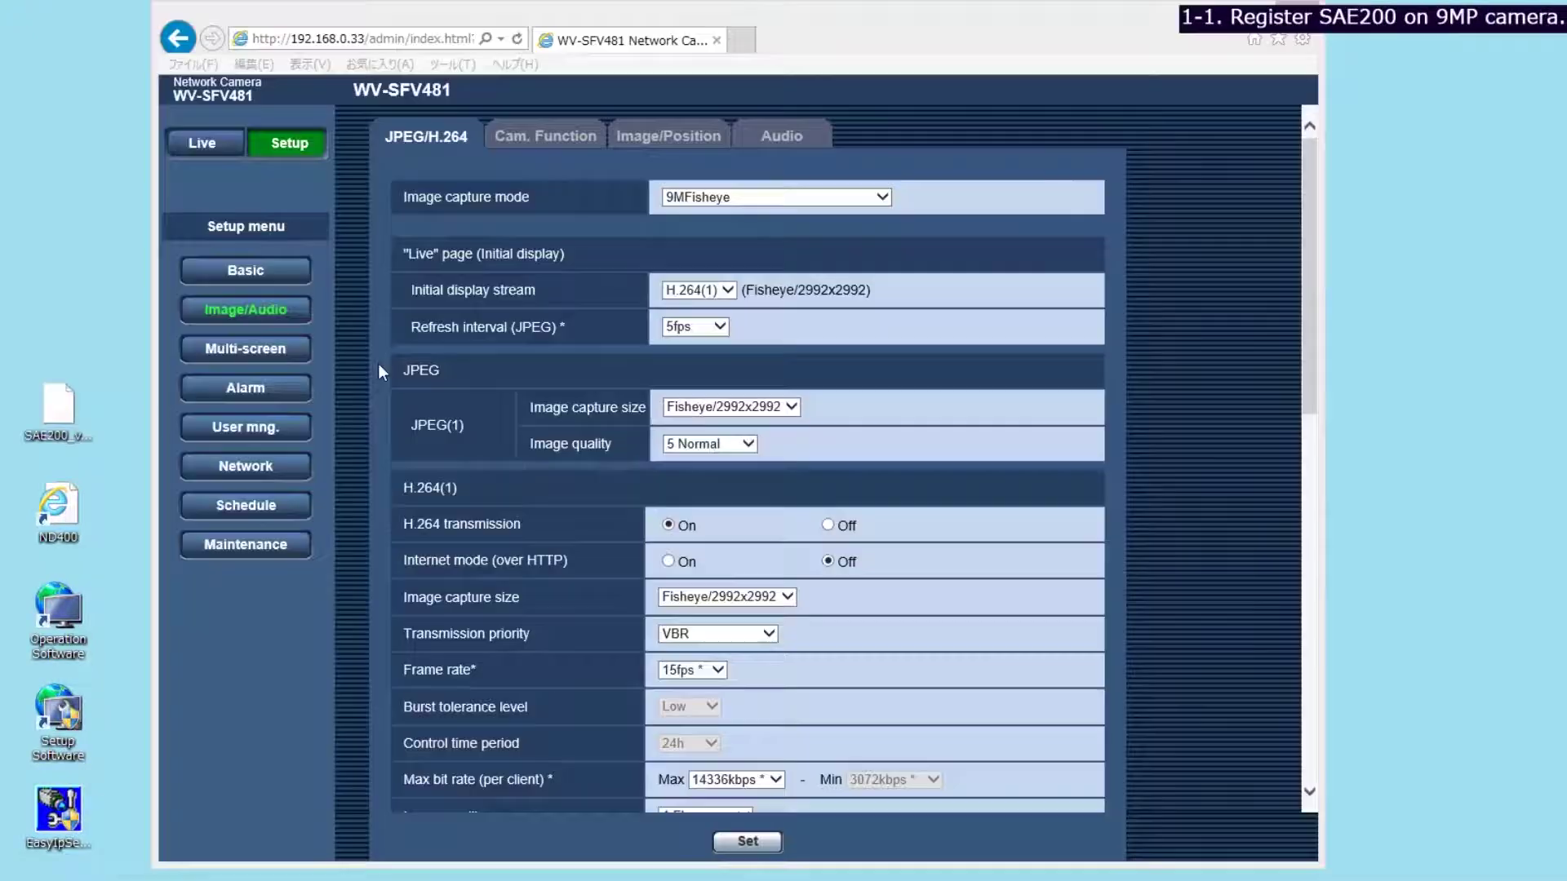
Install the extension file SAE200_v105_type3.ext from Maintenance > Upgrade > Ext. software.
click(281, 547)
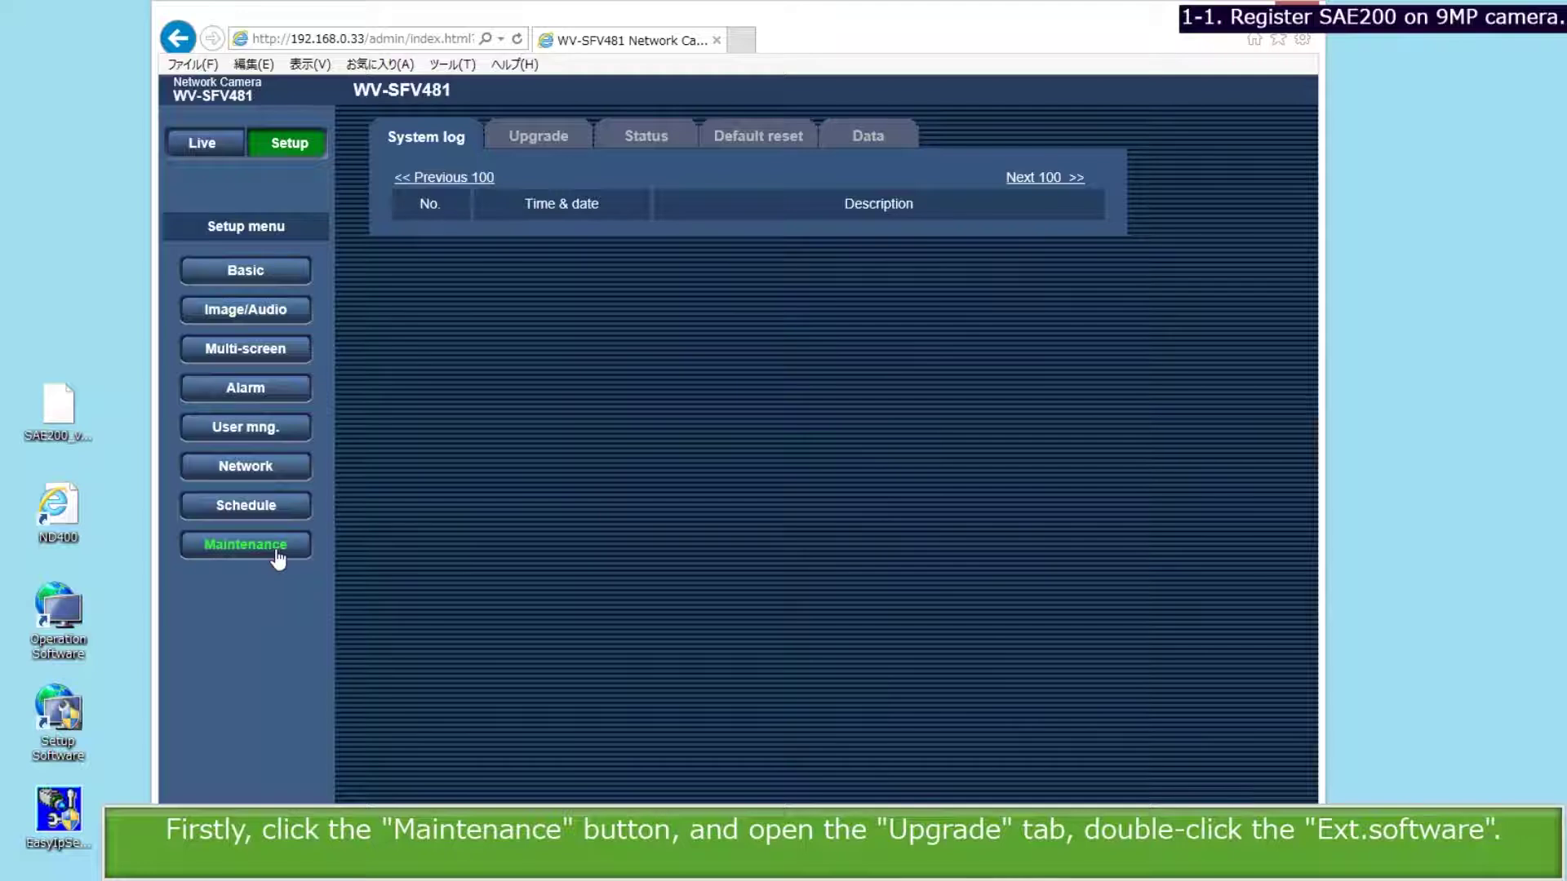
click(541, 136)
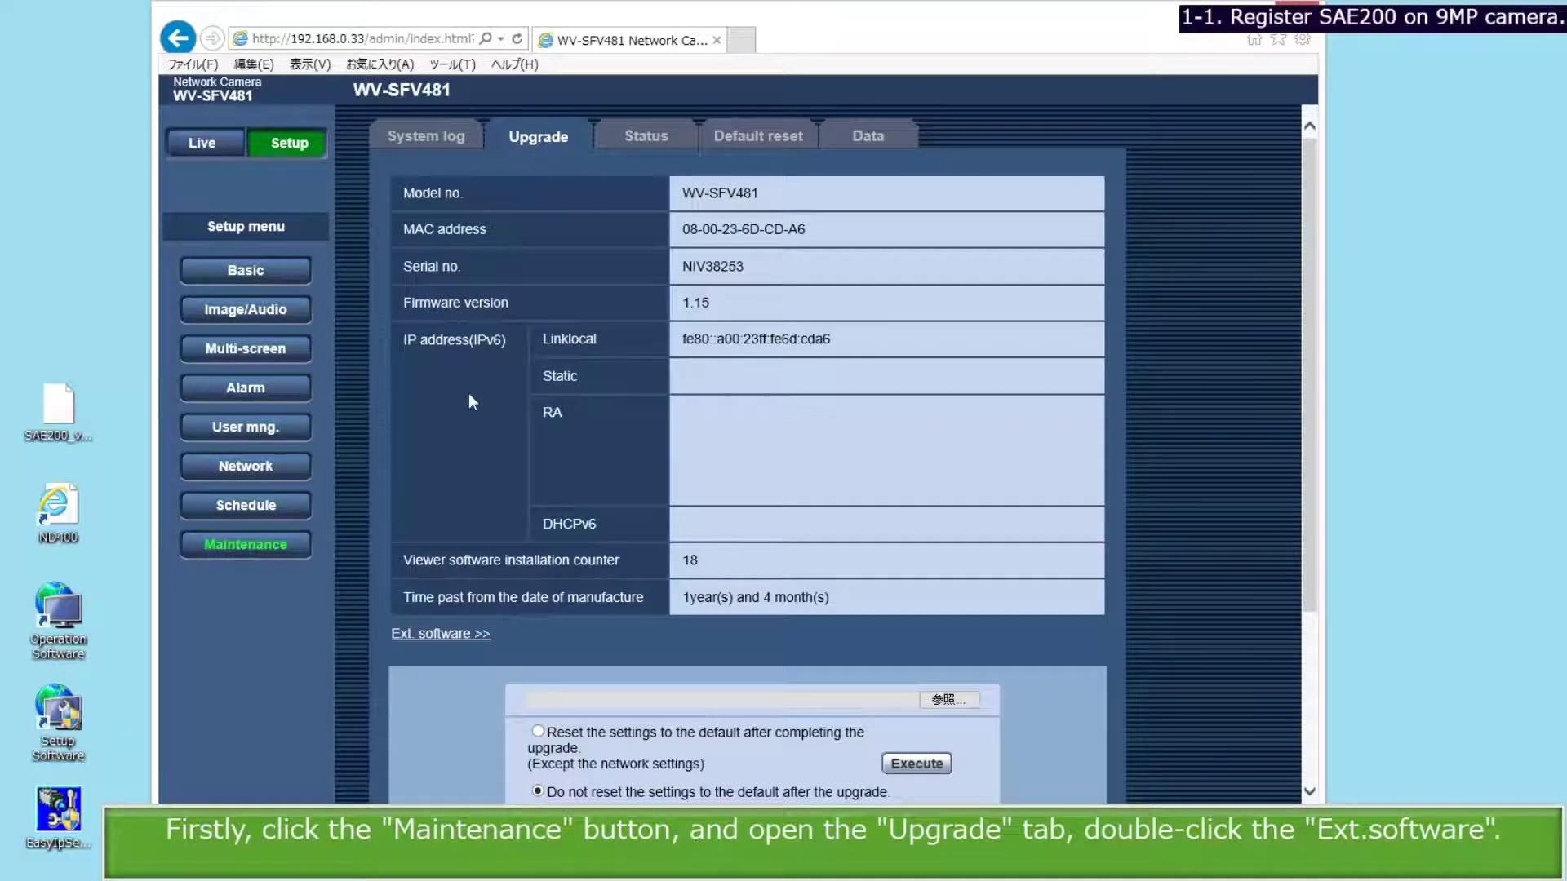
double_click(450, 635)
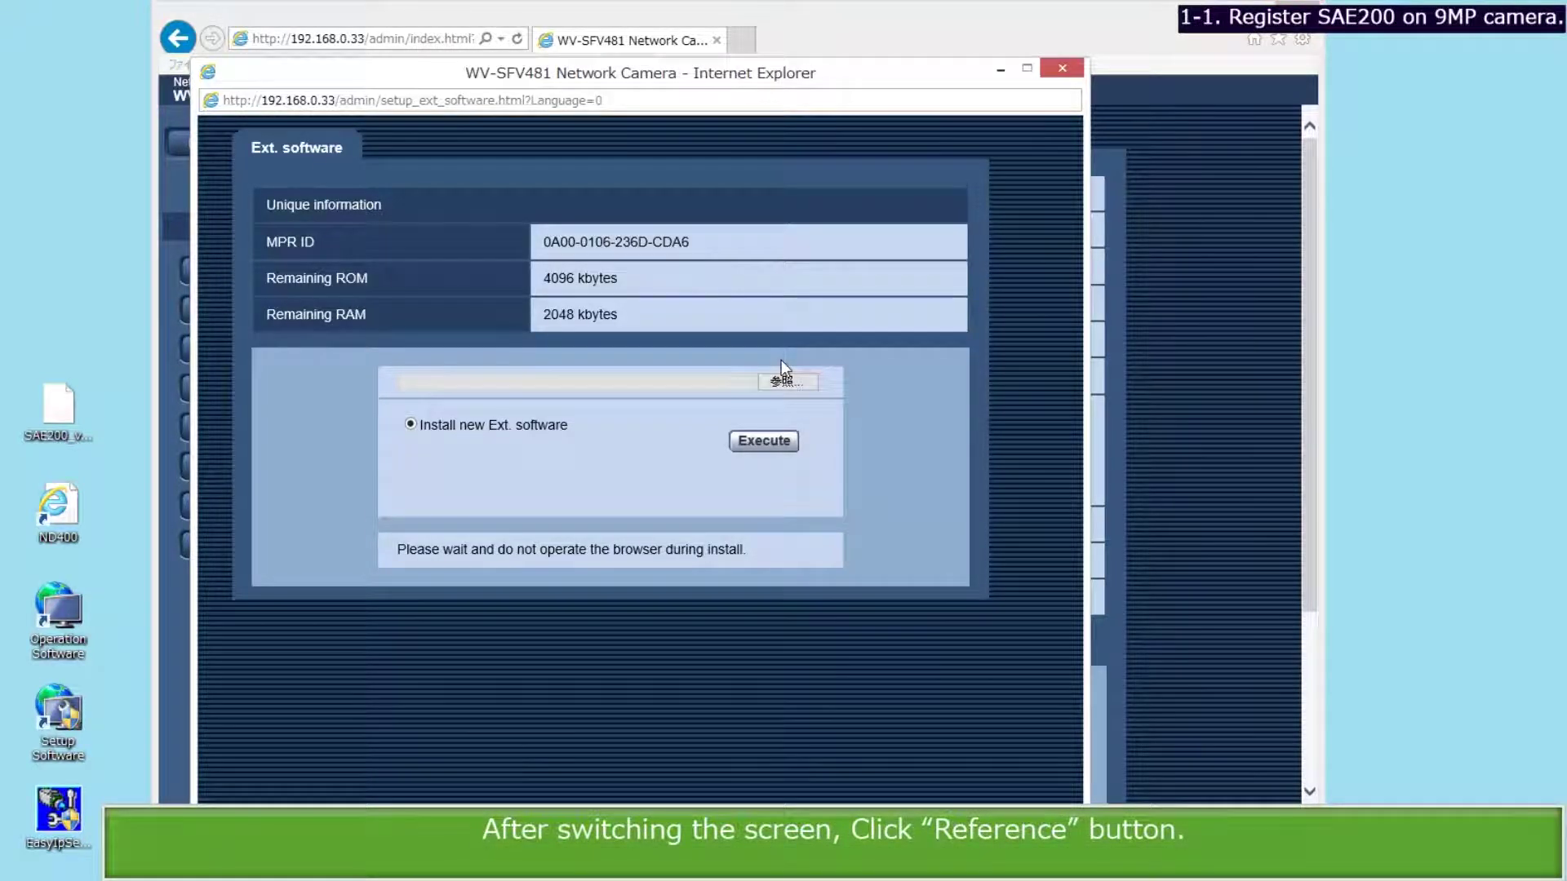
click(782, 382)
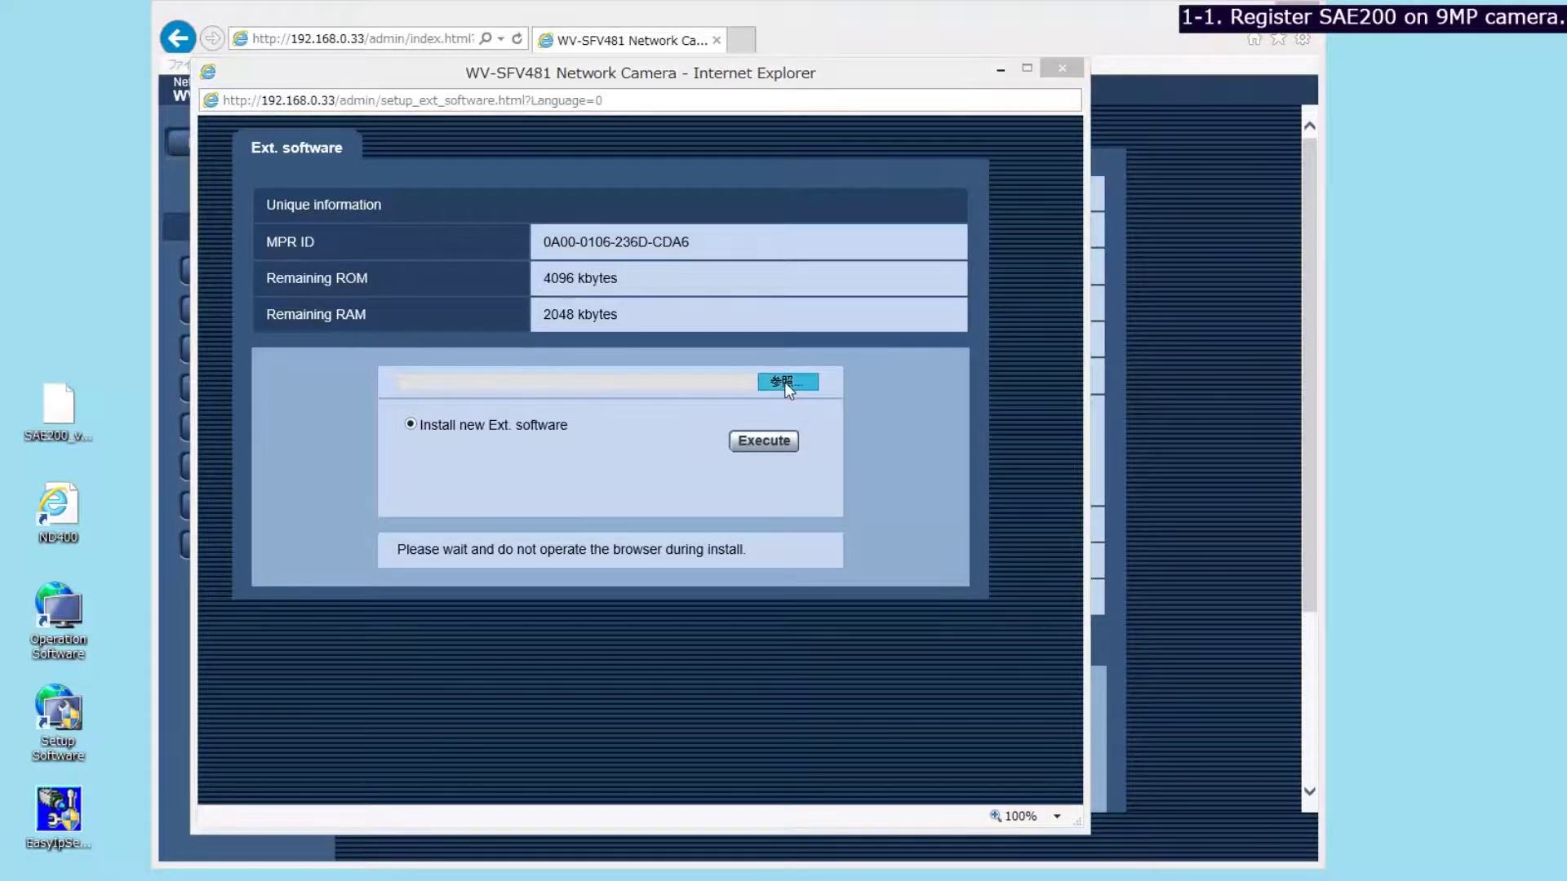
click(446, 401)
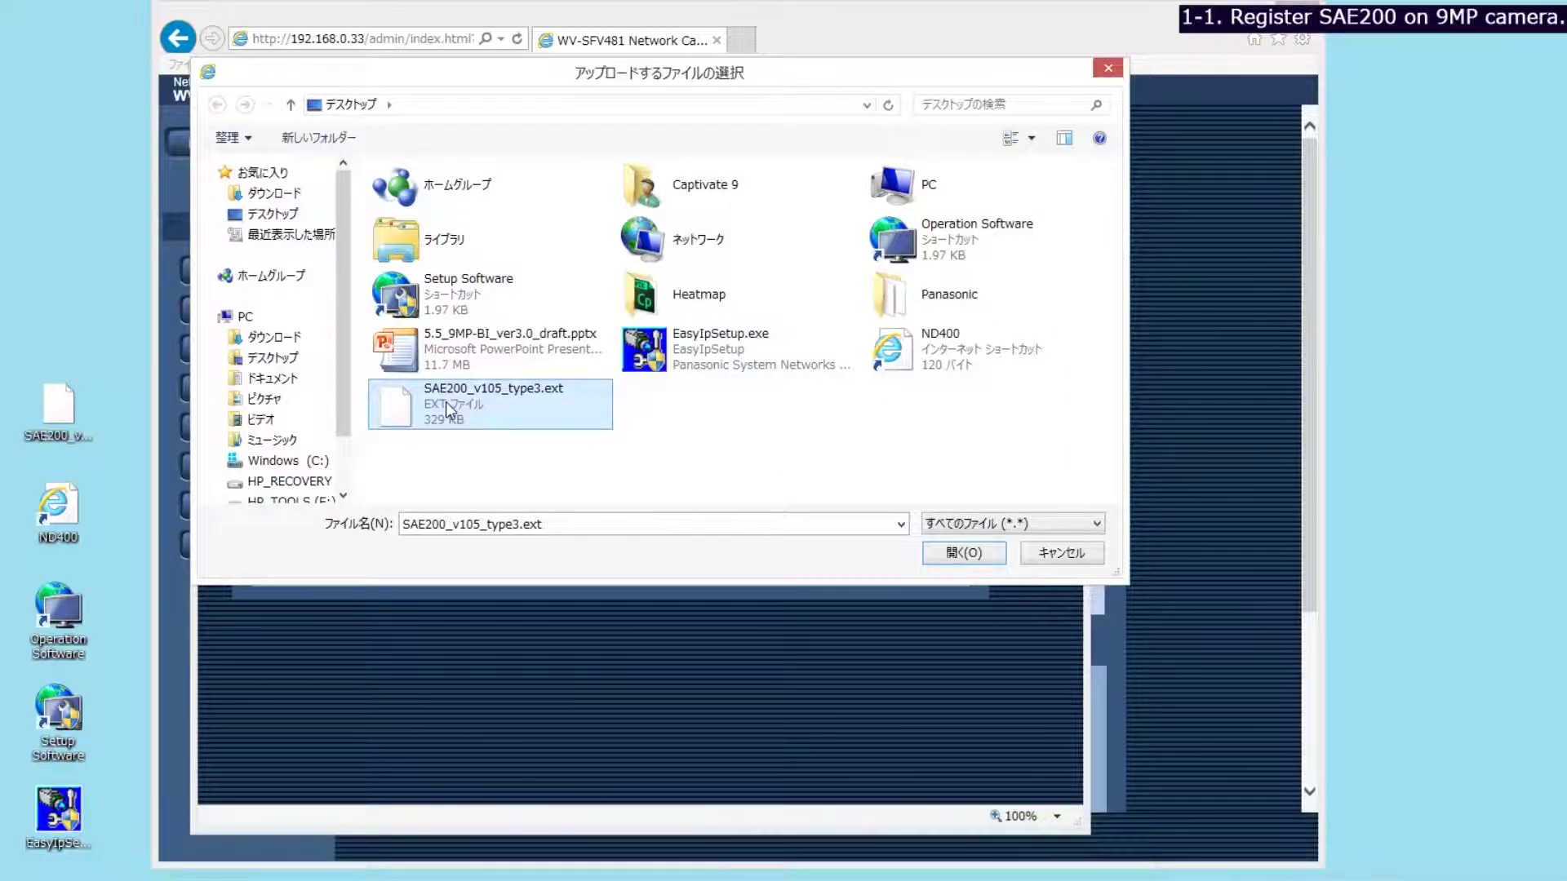
double_click(446, 402)
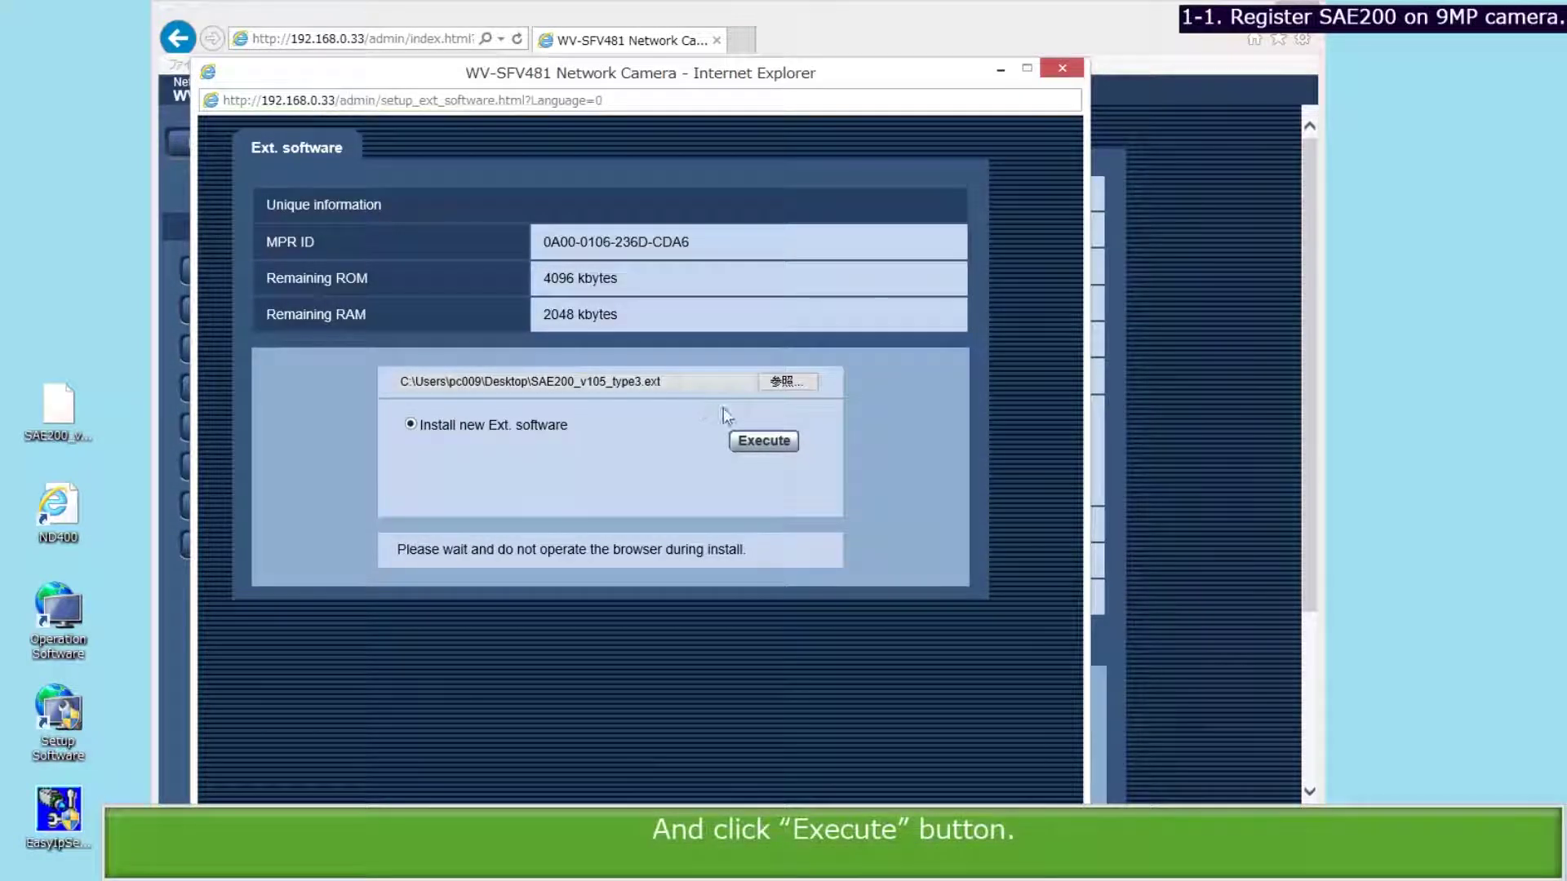
click(764, 445)
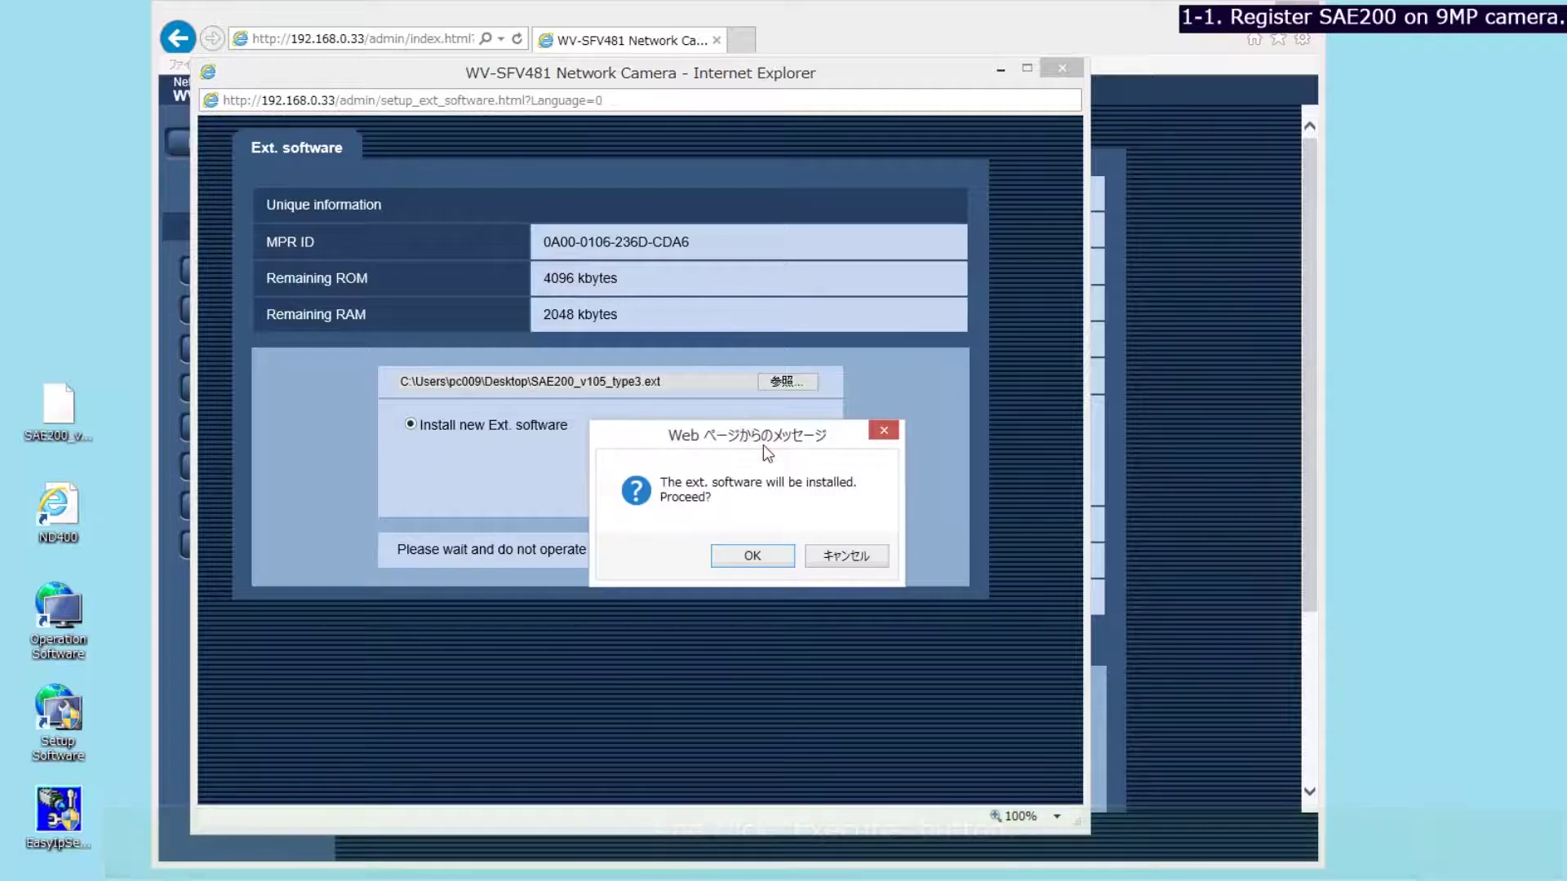
click(746, 554)
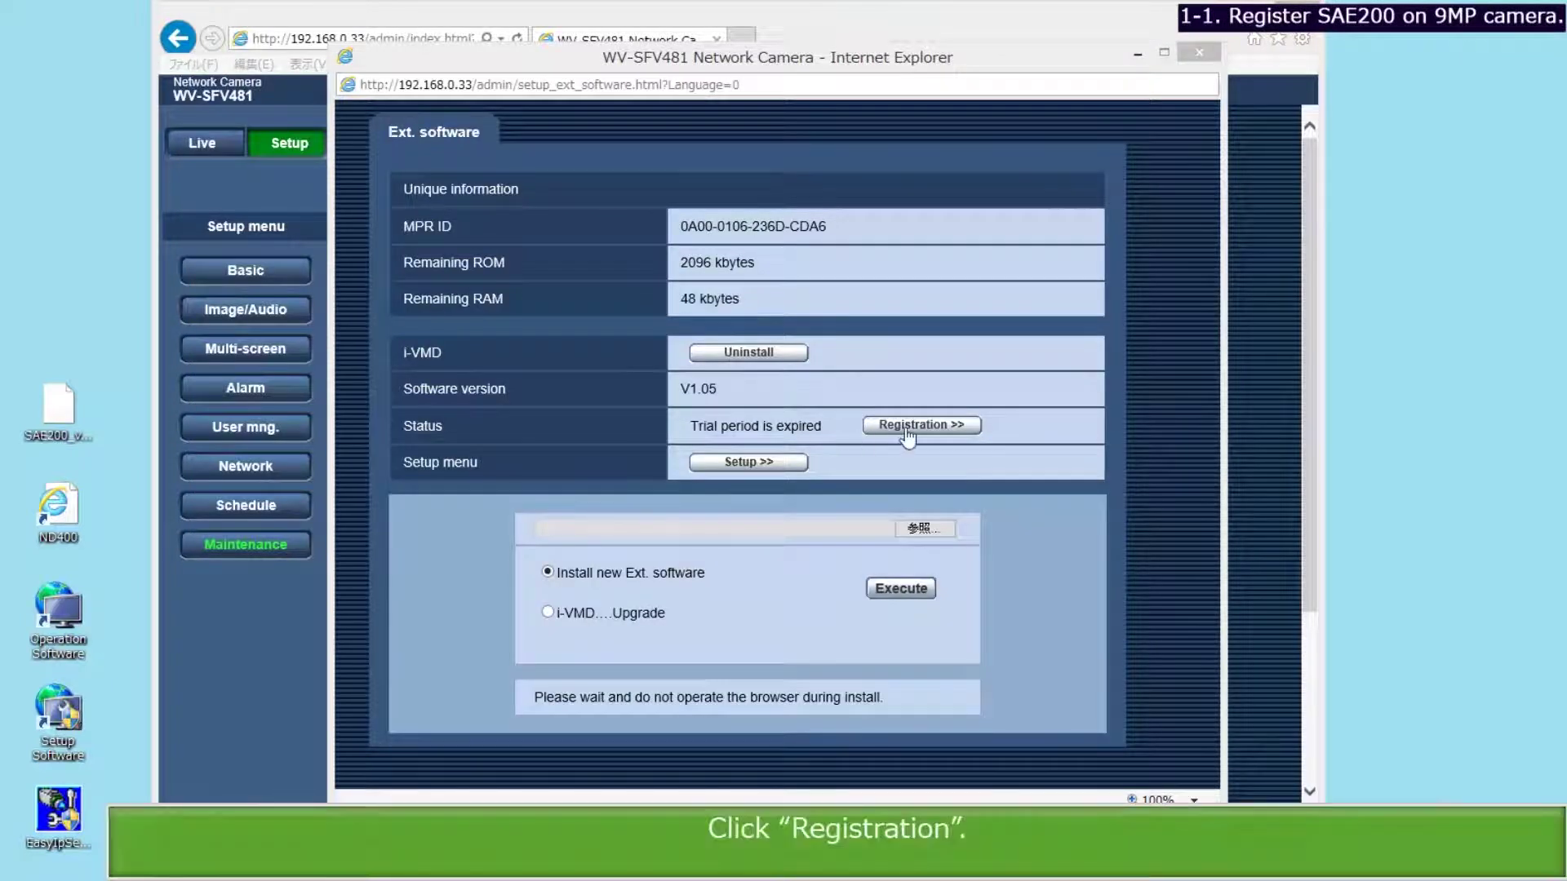
Submit the extension software's registration key and close the Ext. software window.
click(906, 426)
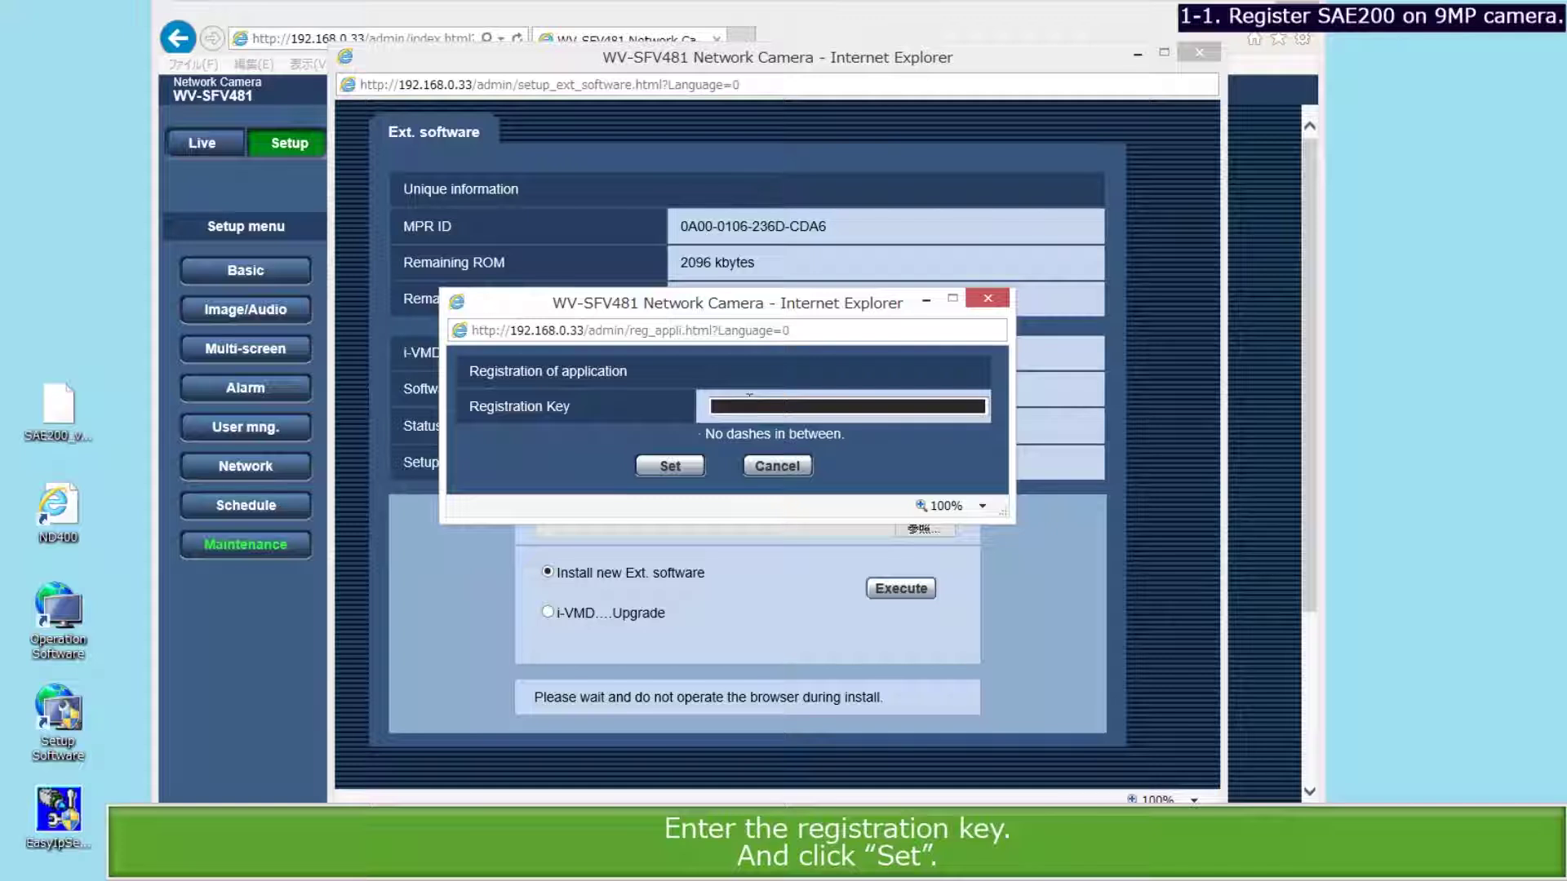
click(670, 466)
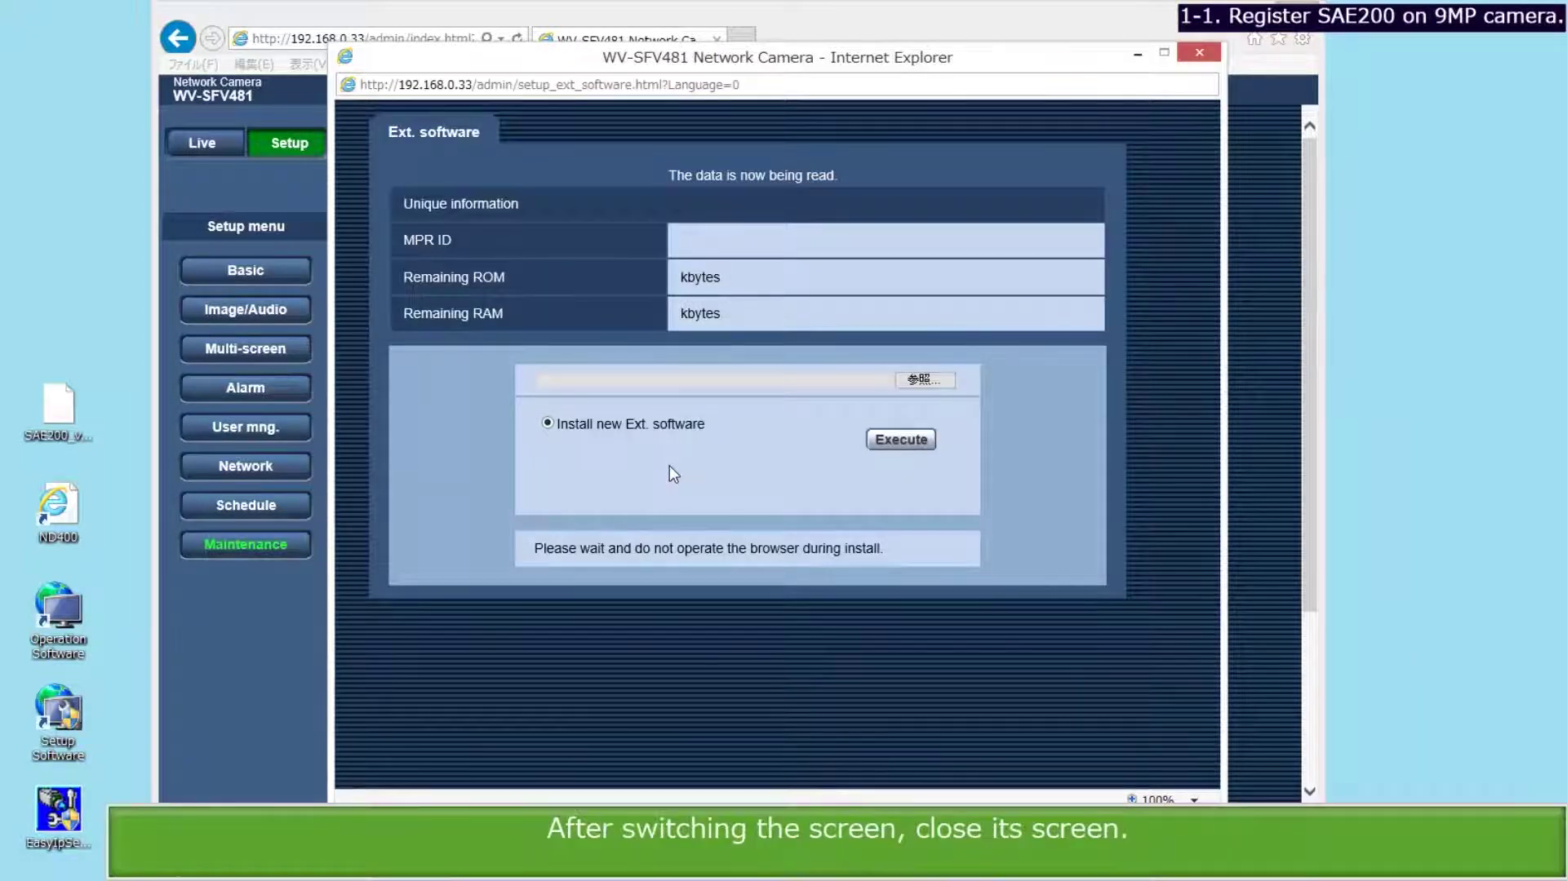
click(1198, 52)
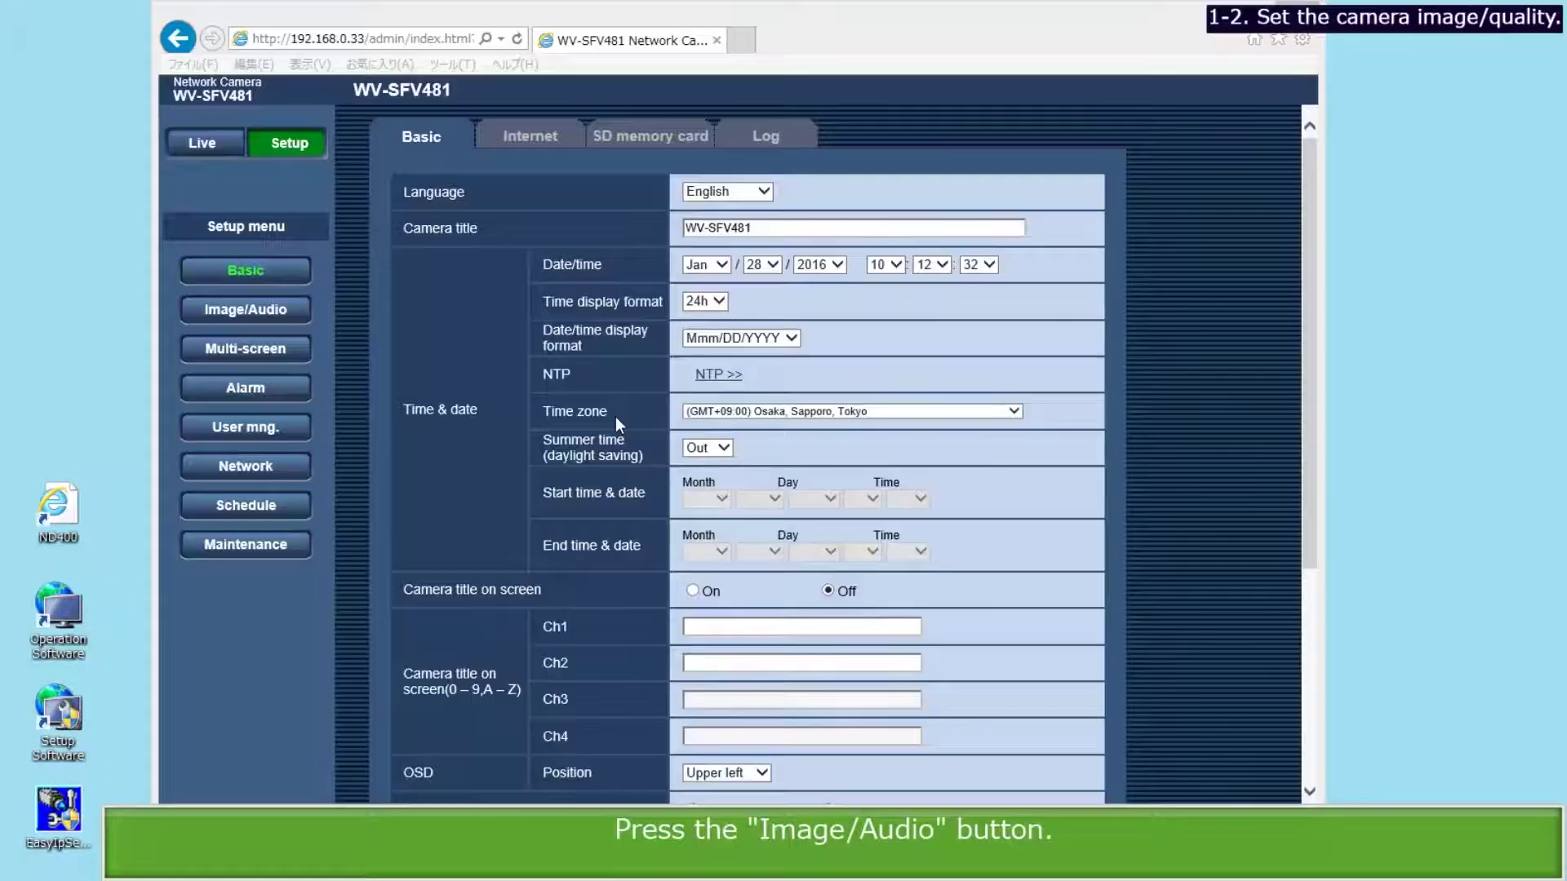
Change the image capture mode to 9MFisheye and accept the warning.
click(249, 310)
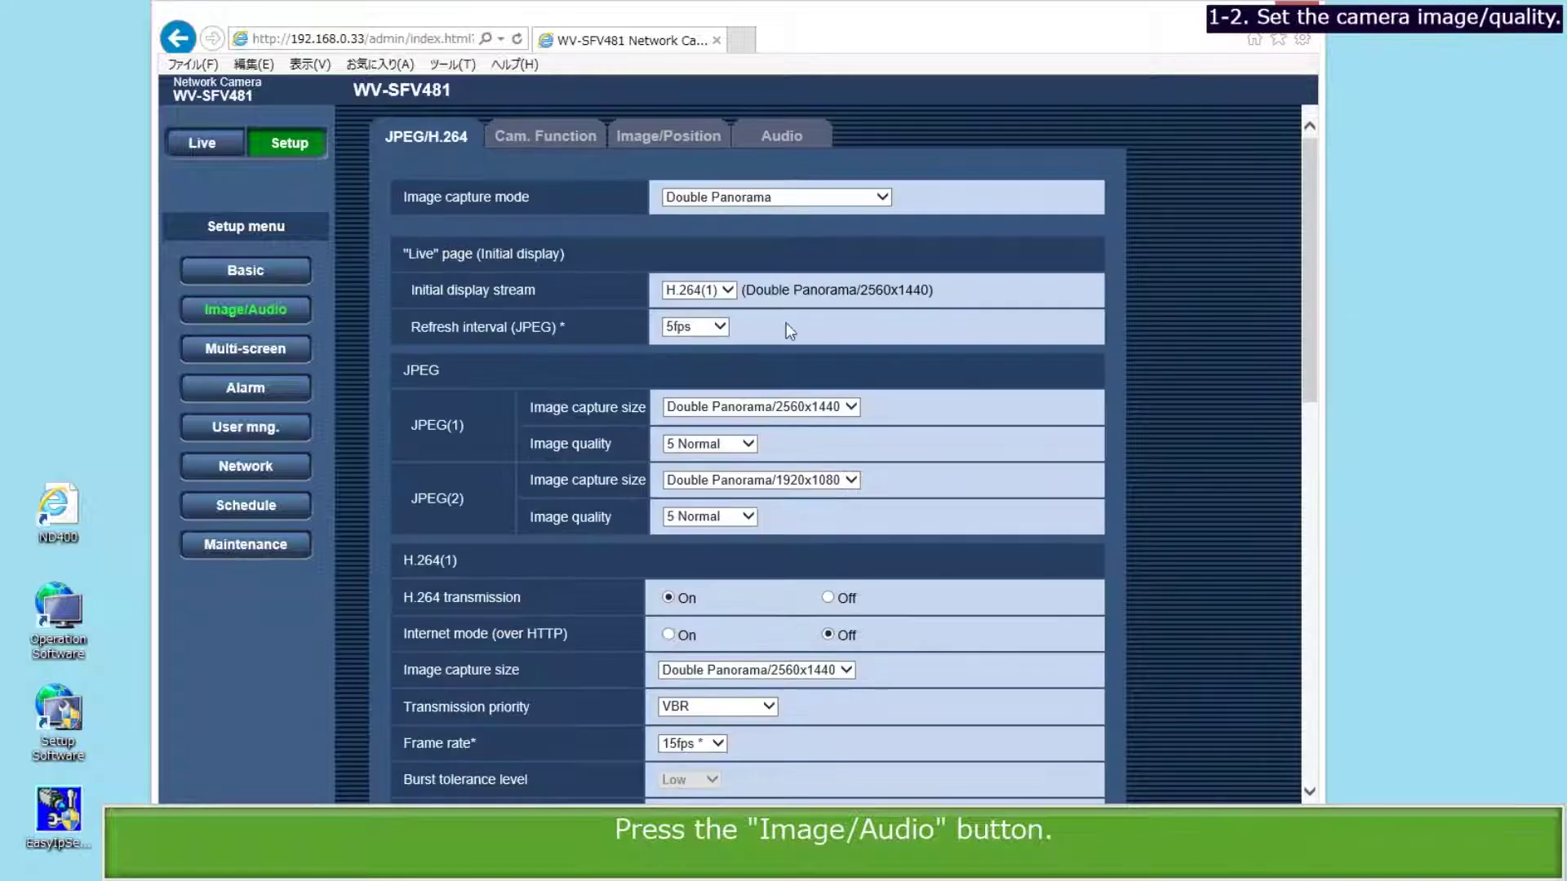
click(883, 197)
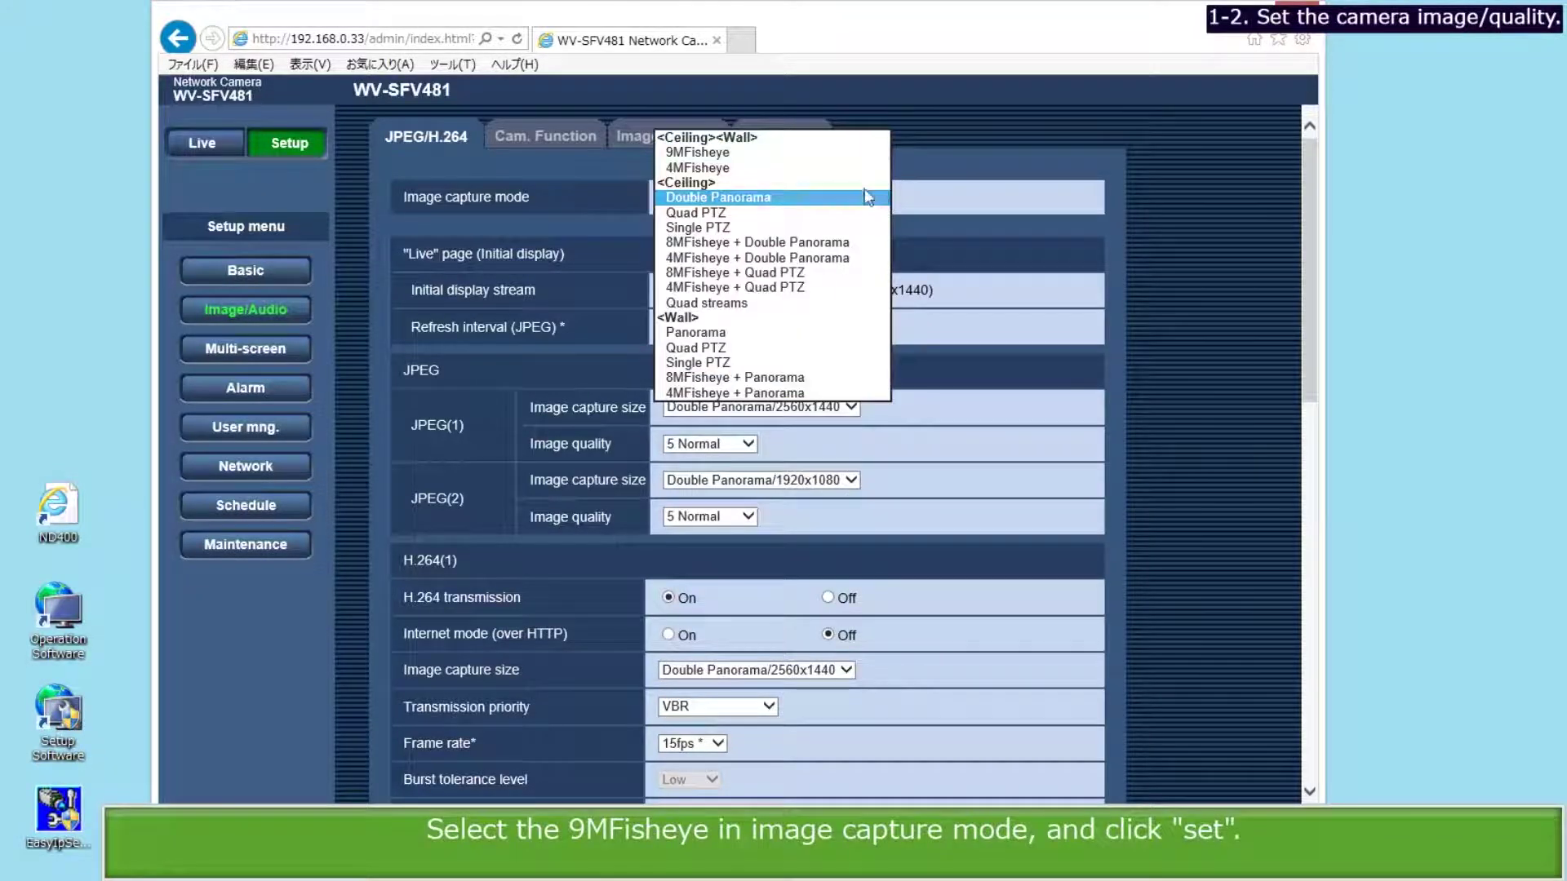
click(825, 153)
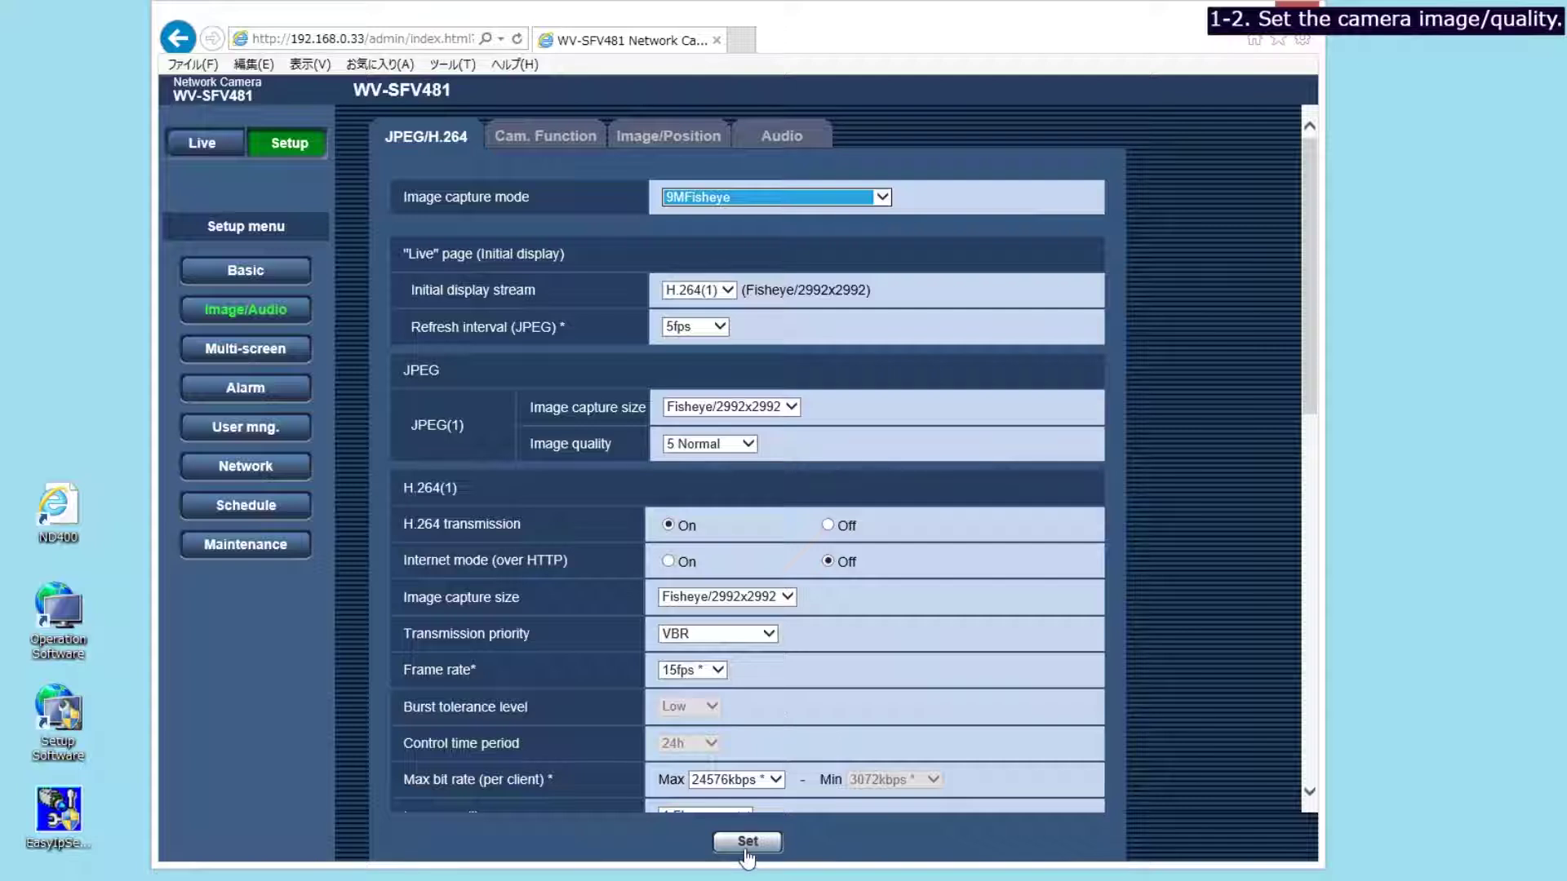
click(746, 847)
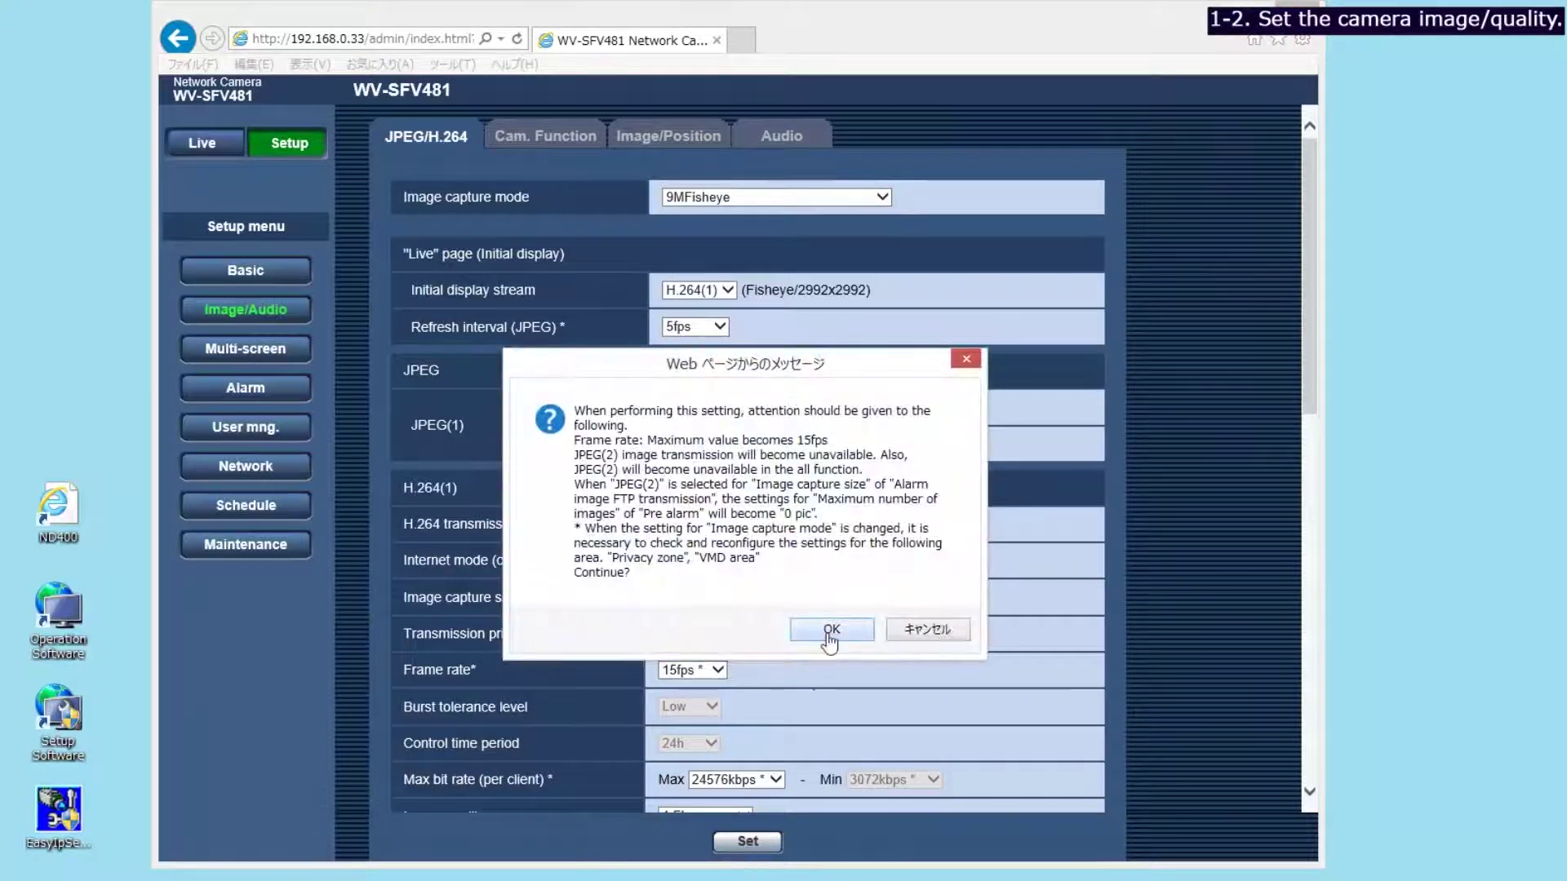
click(830, 632)
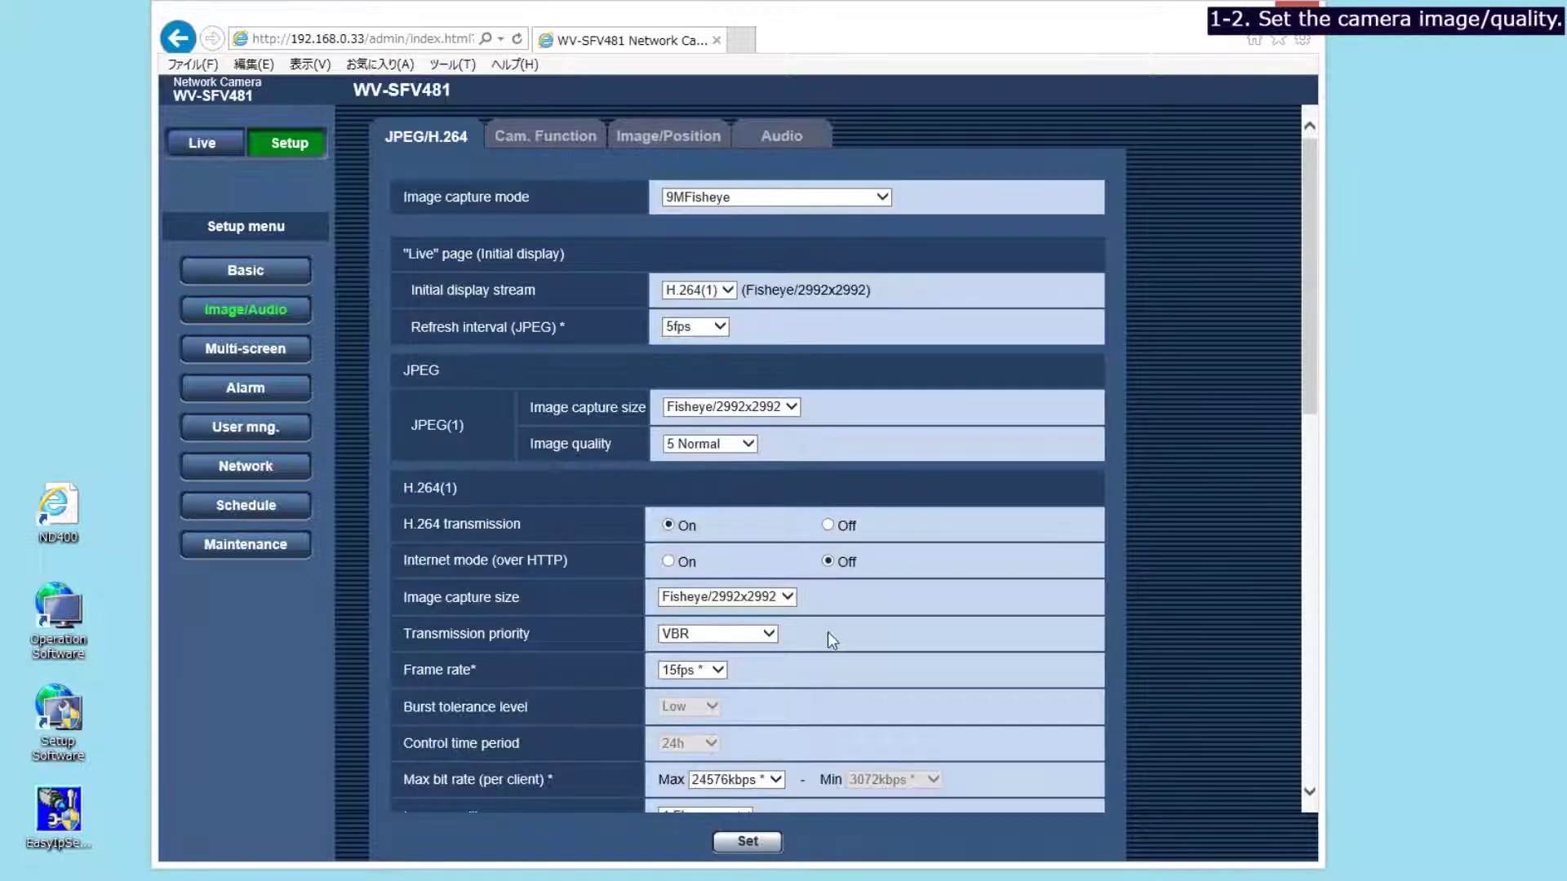
Set H.264 to Fisheye/2992x2992, VBR, 15fps, 14336kbps maximum bit rate and save.
click(789, 600)
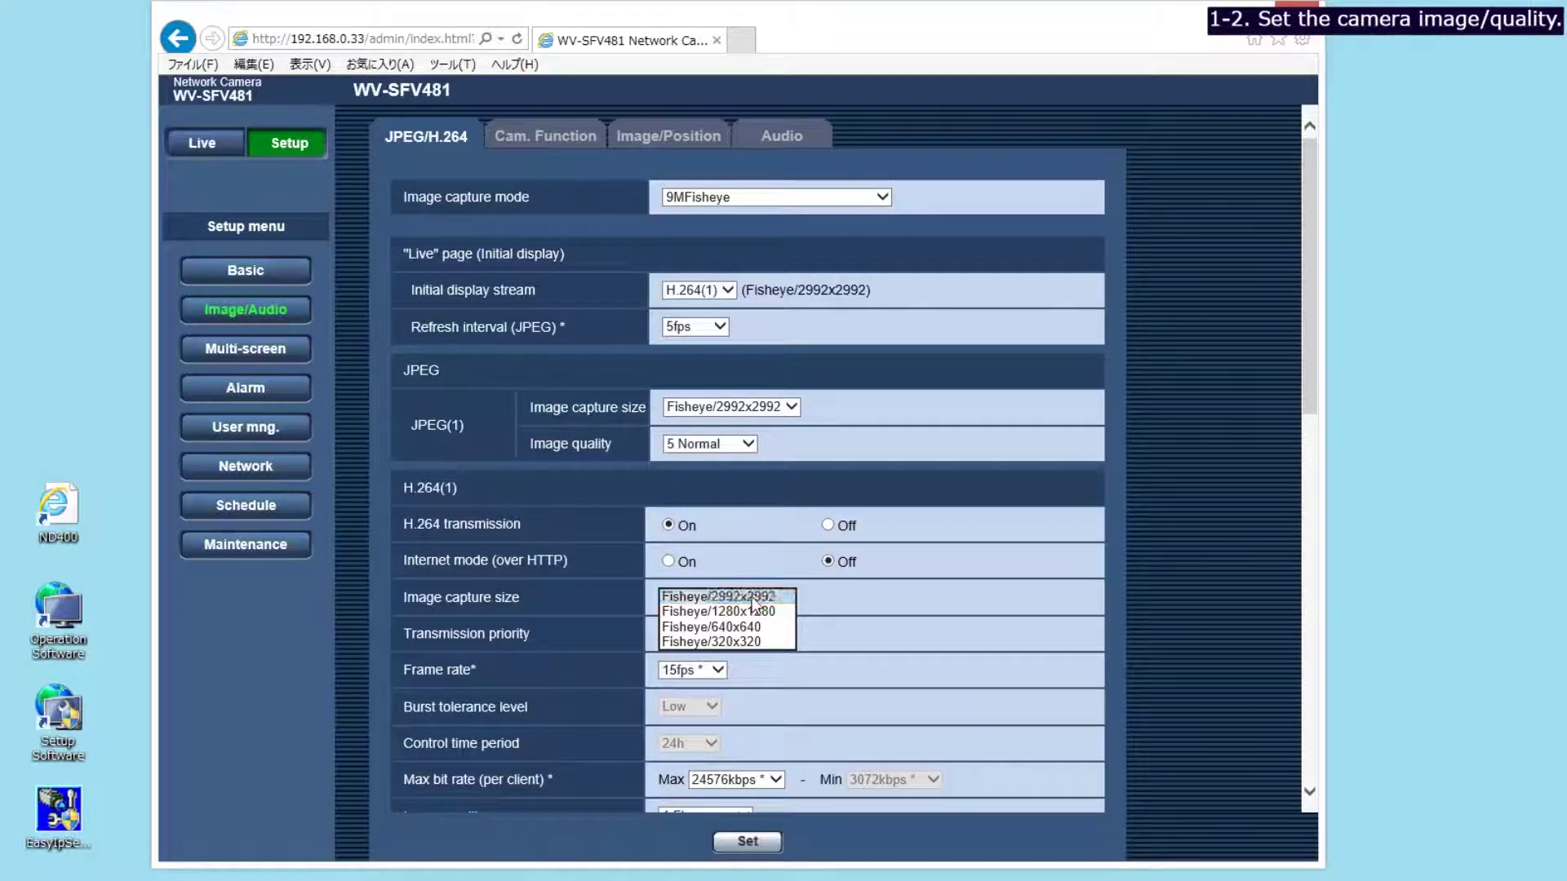
click(752, 596)
click(772, 638)
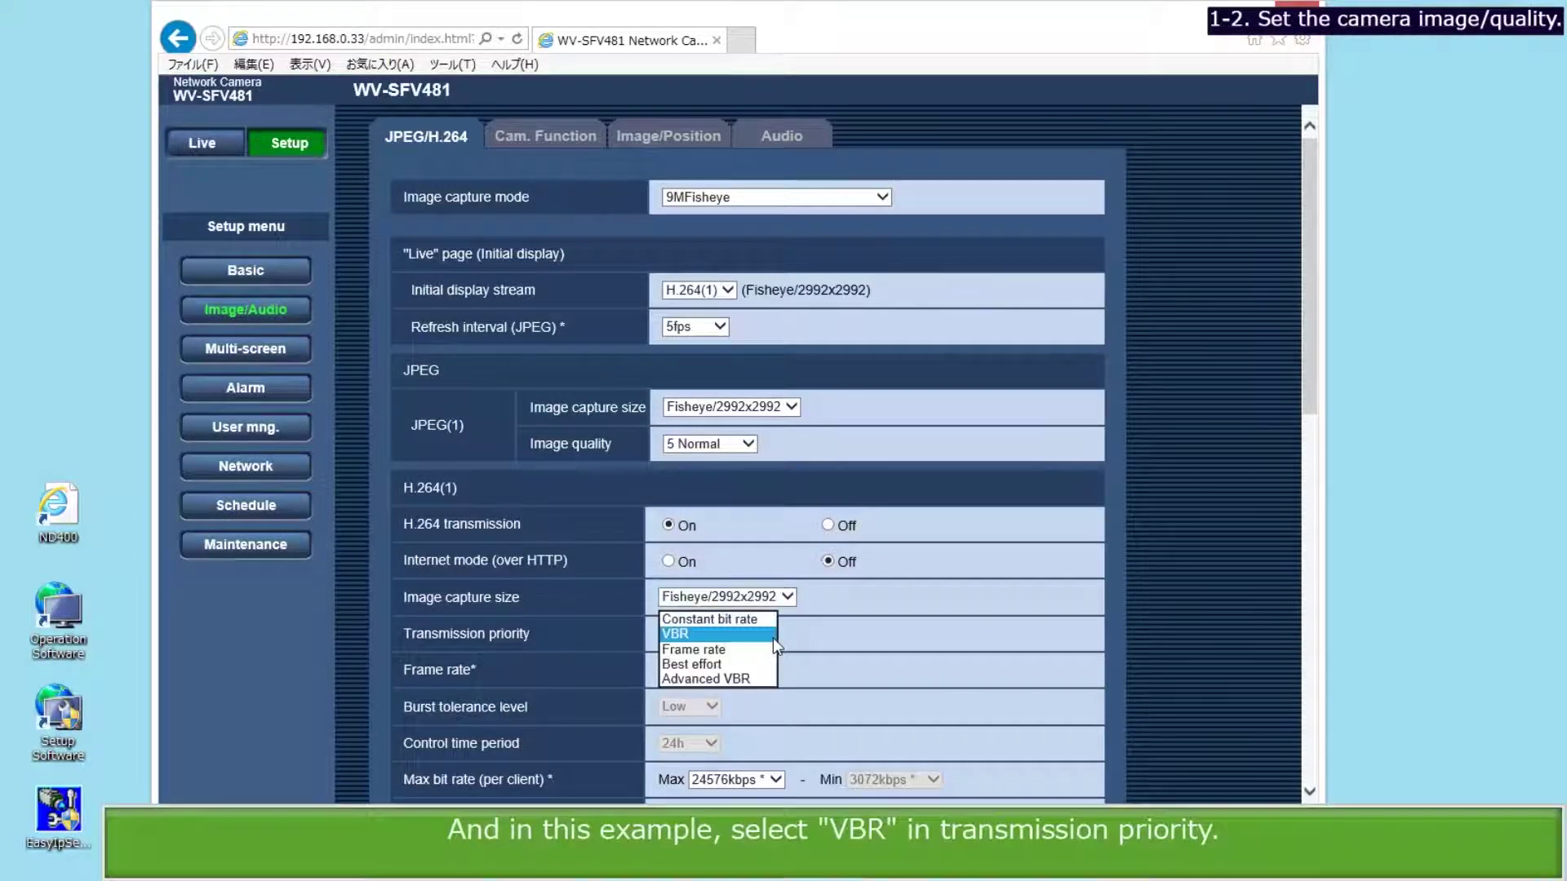
click(713, 634)
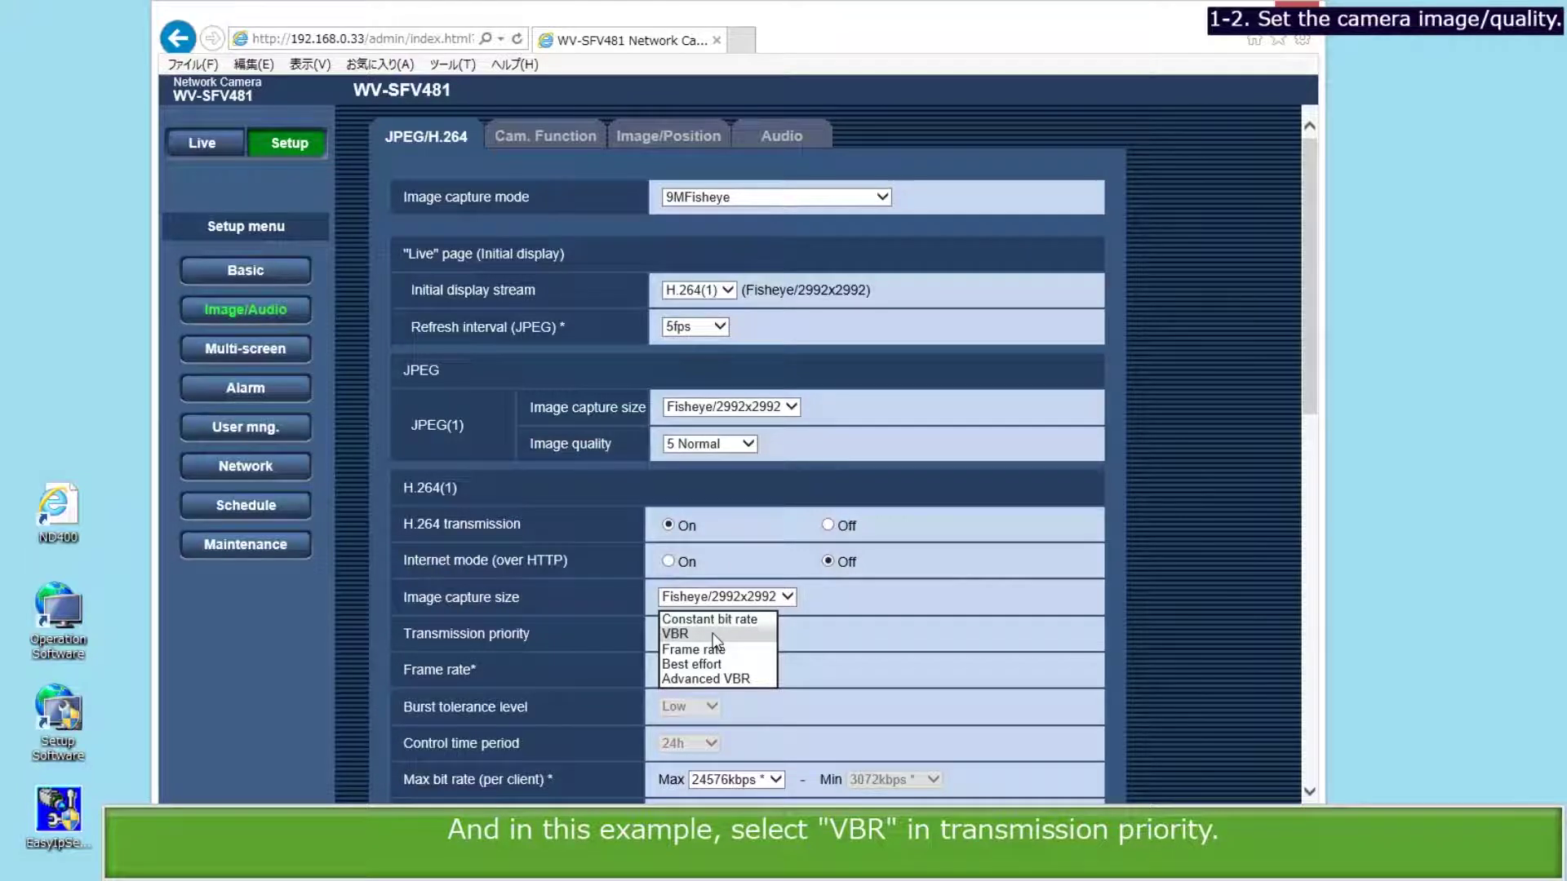
click(718, 671)
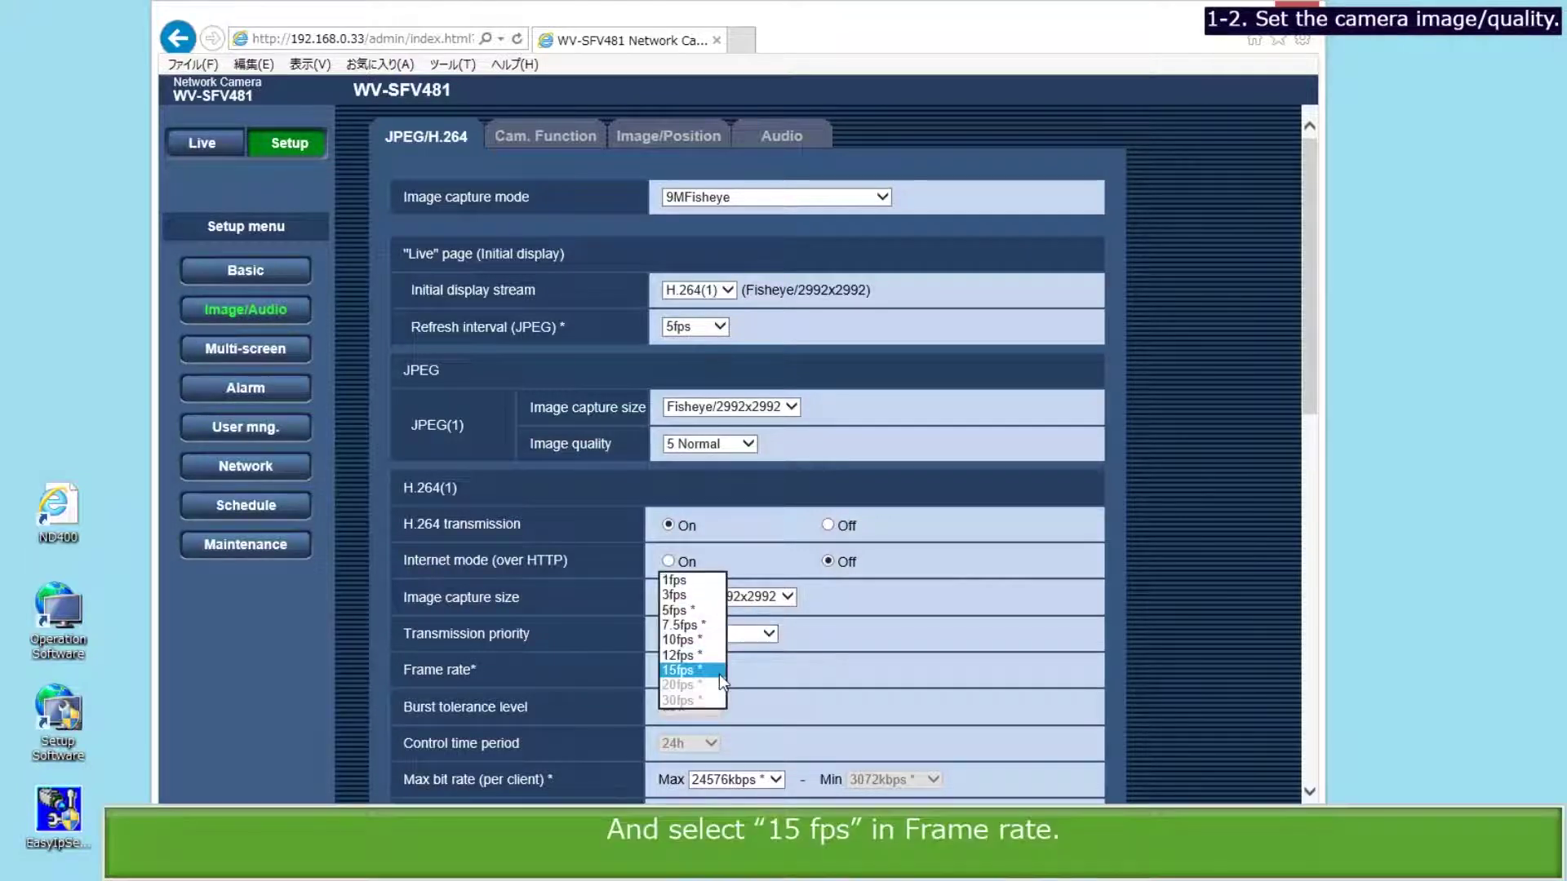
click(705, 671)
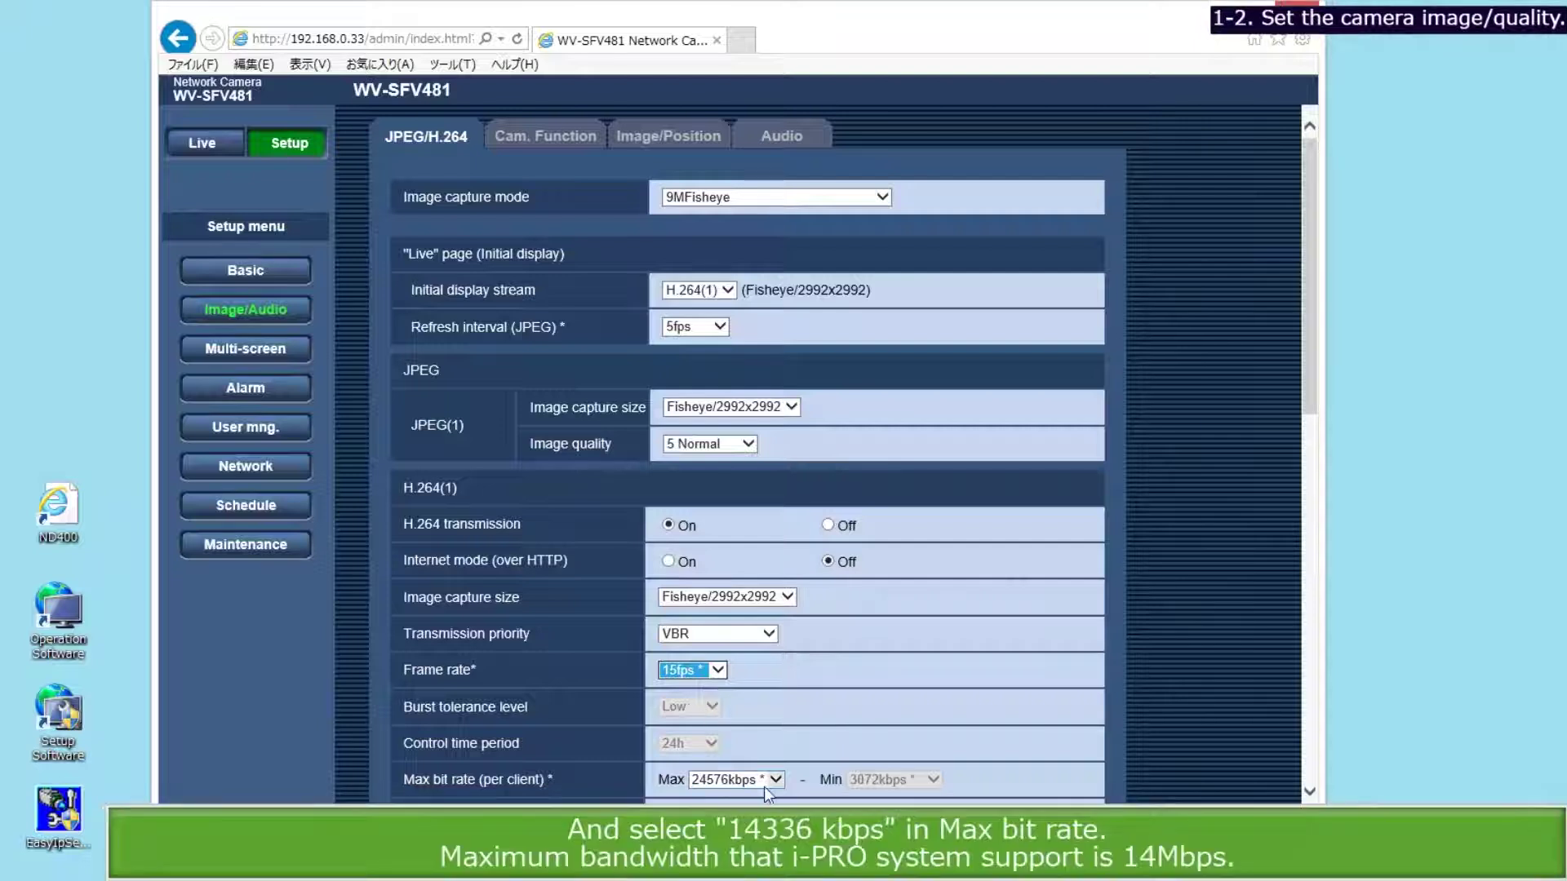
click(775, 781)
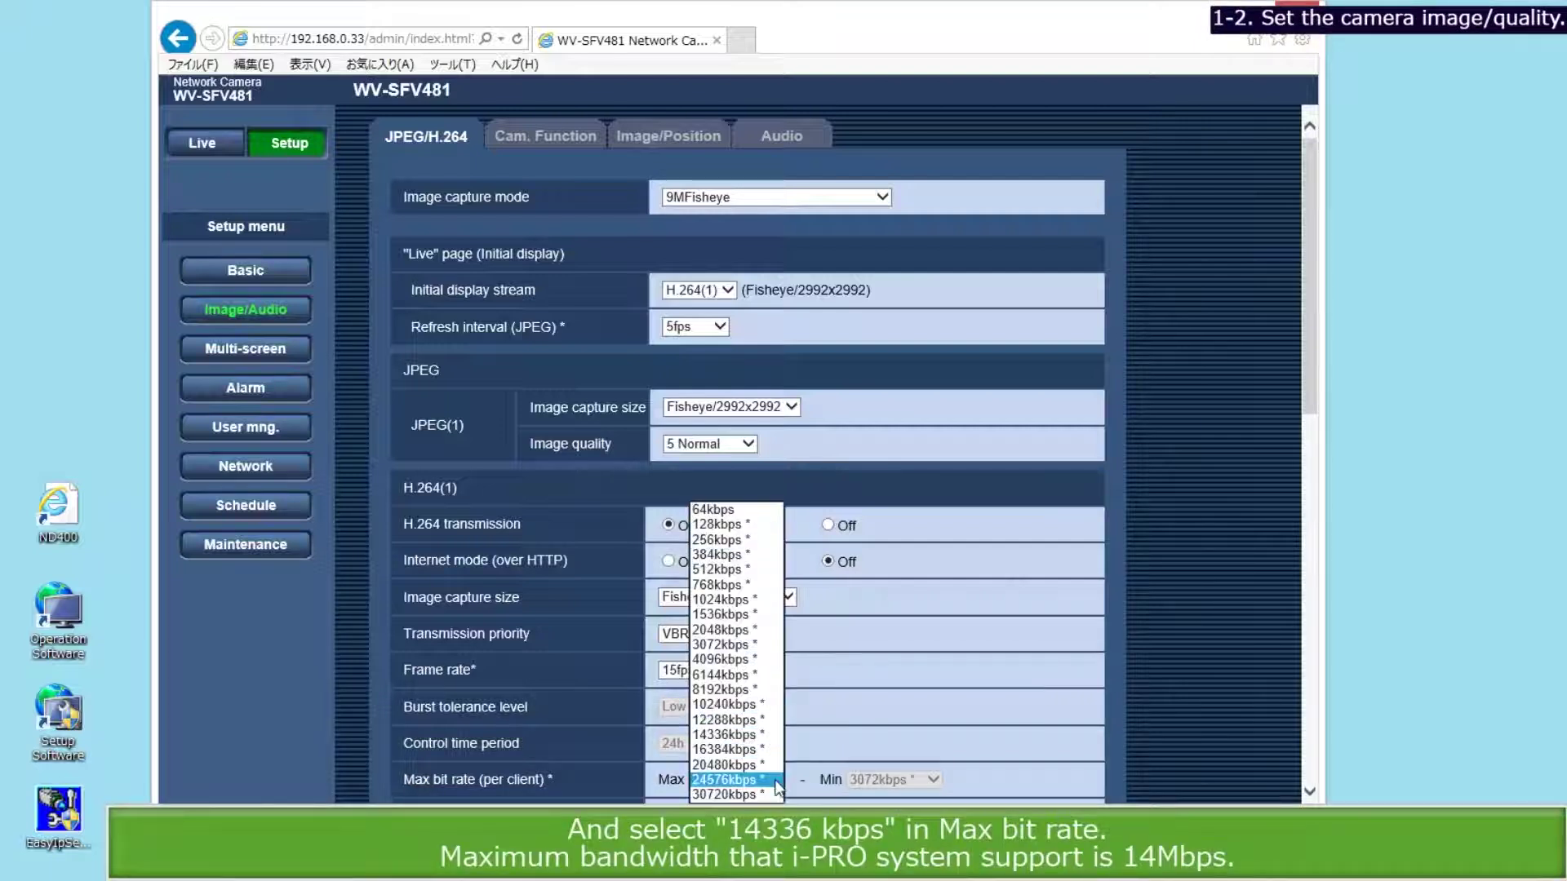
click(763, 737)
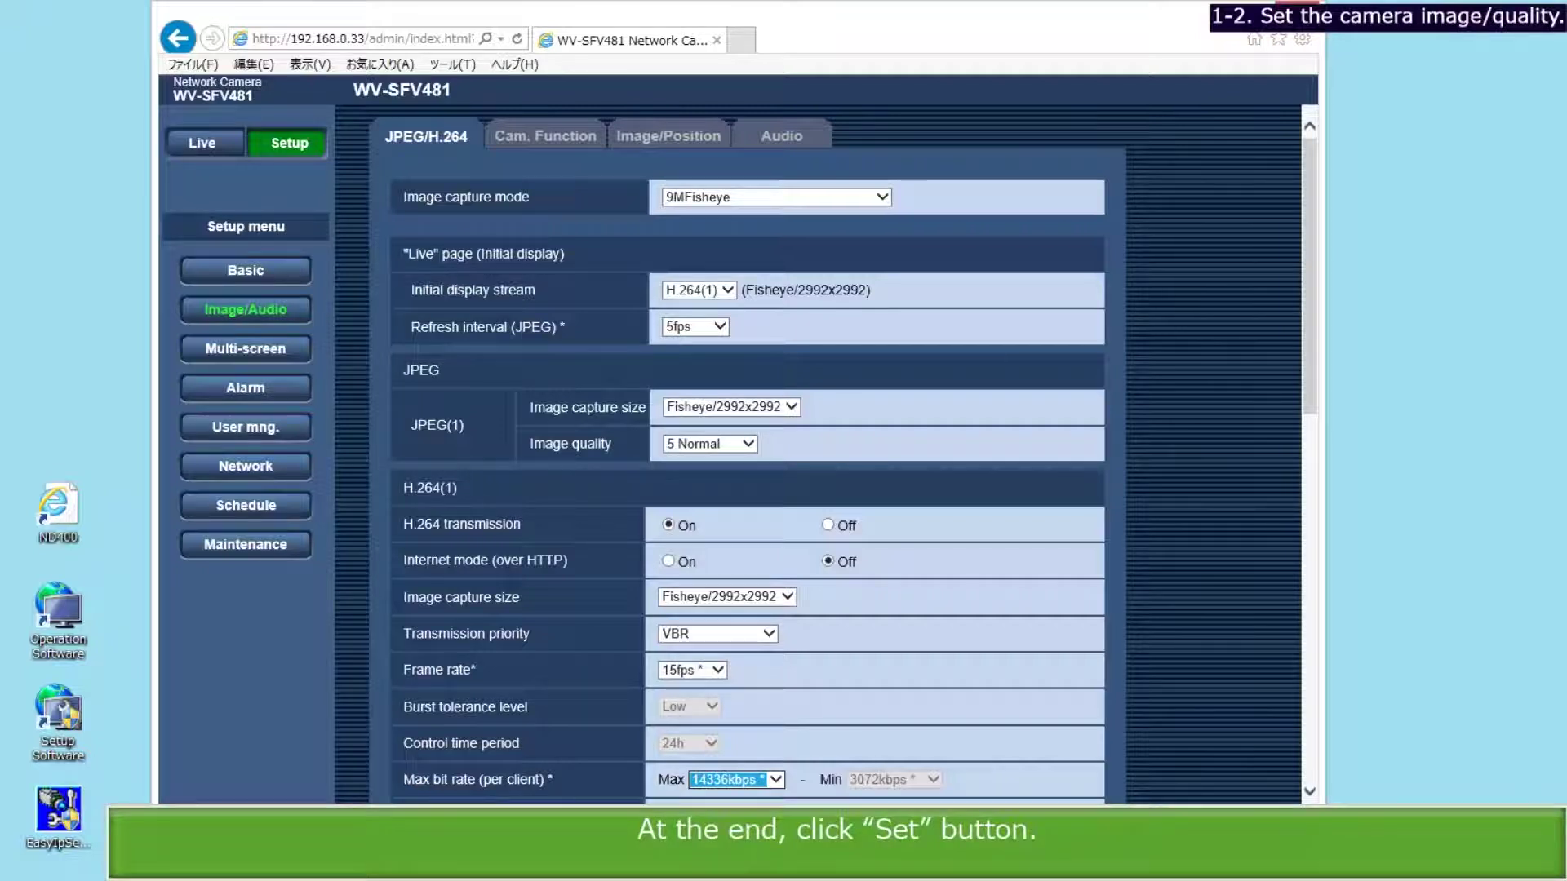
click(747, 845)
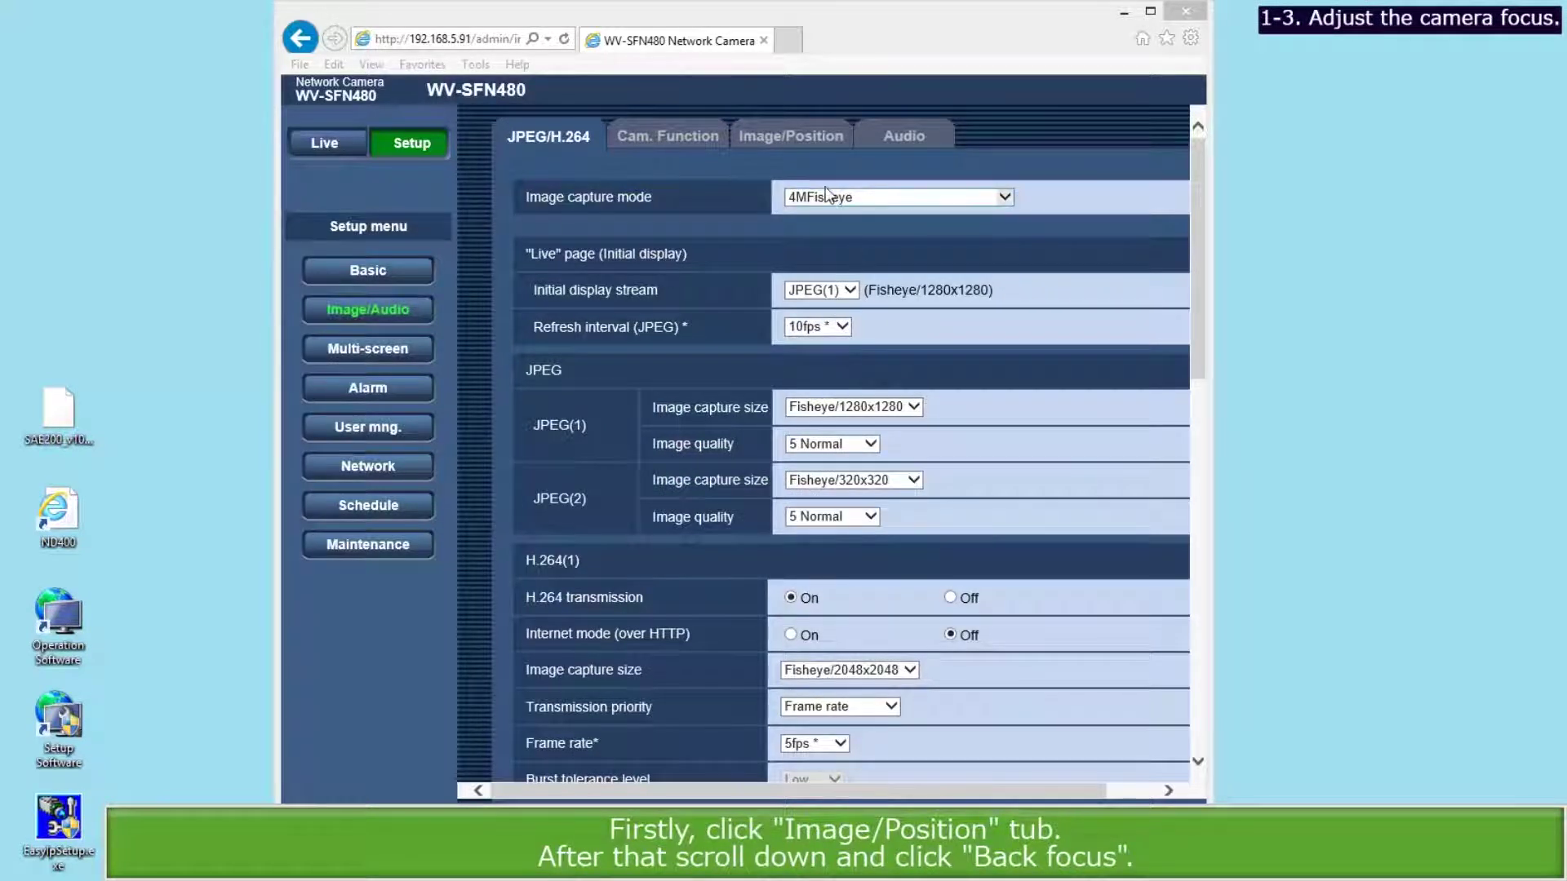
Run automatic back focus from Image/Position, nudge it toward Near, and close the window.
click(801, 139)
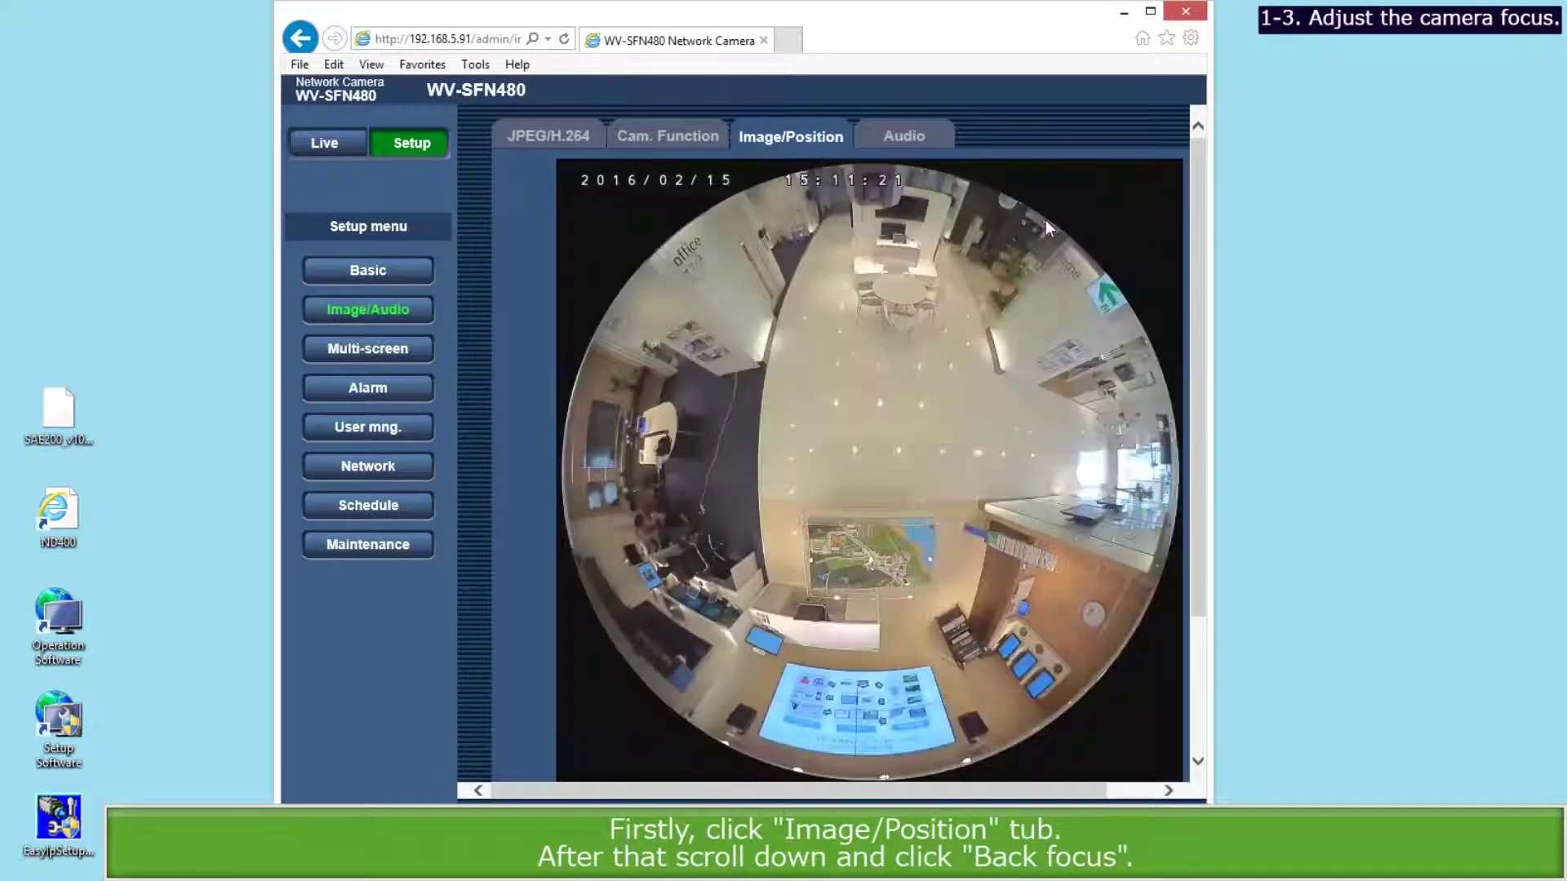
scroll(1191, 343, down, 3)
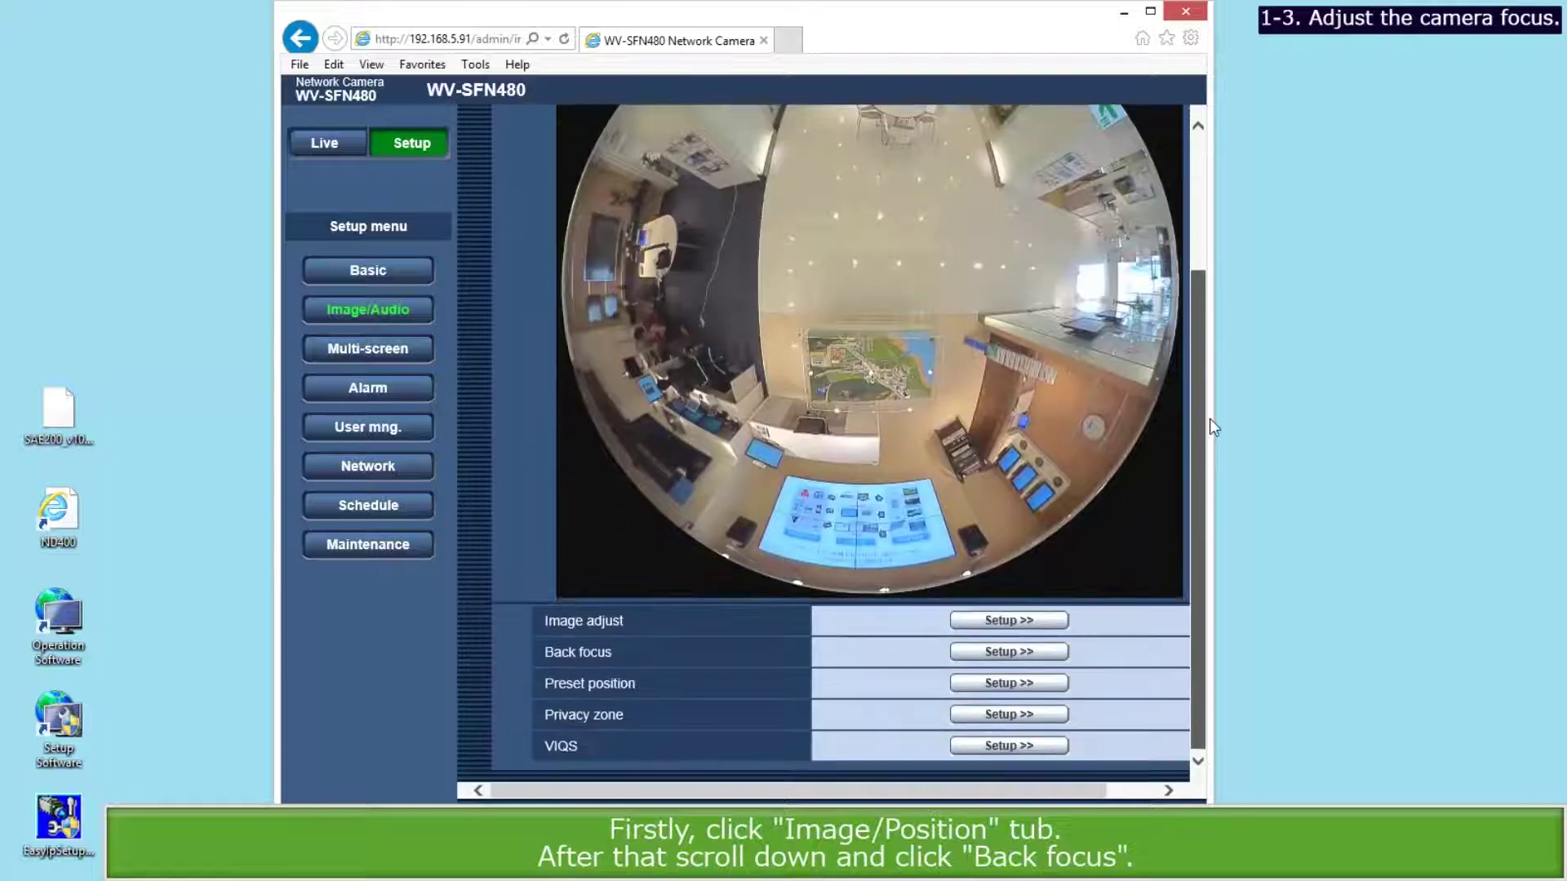
click(1047, 651)
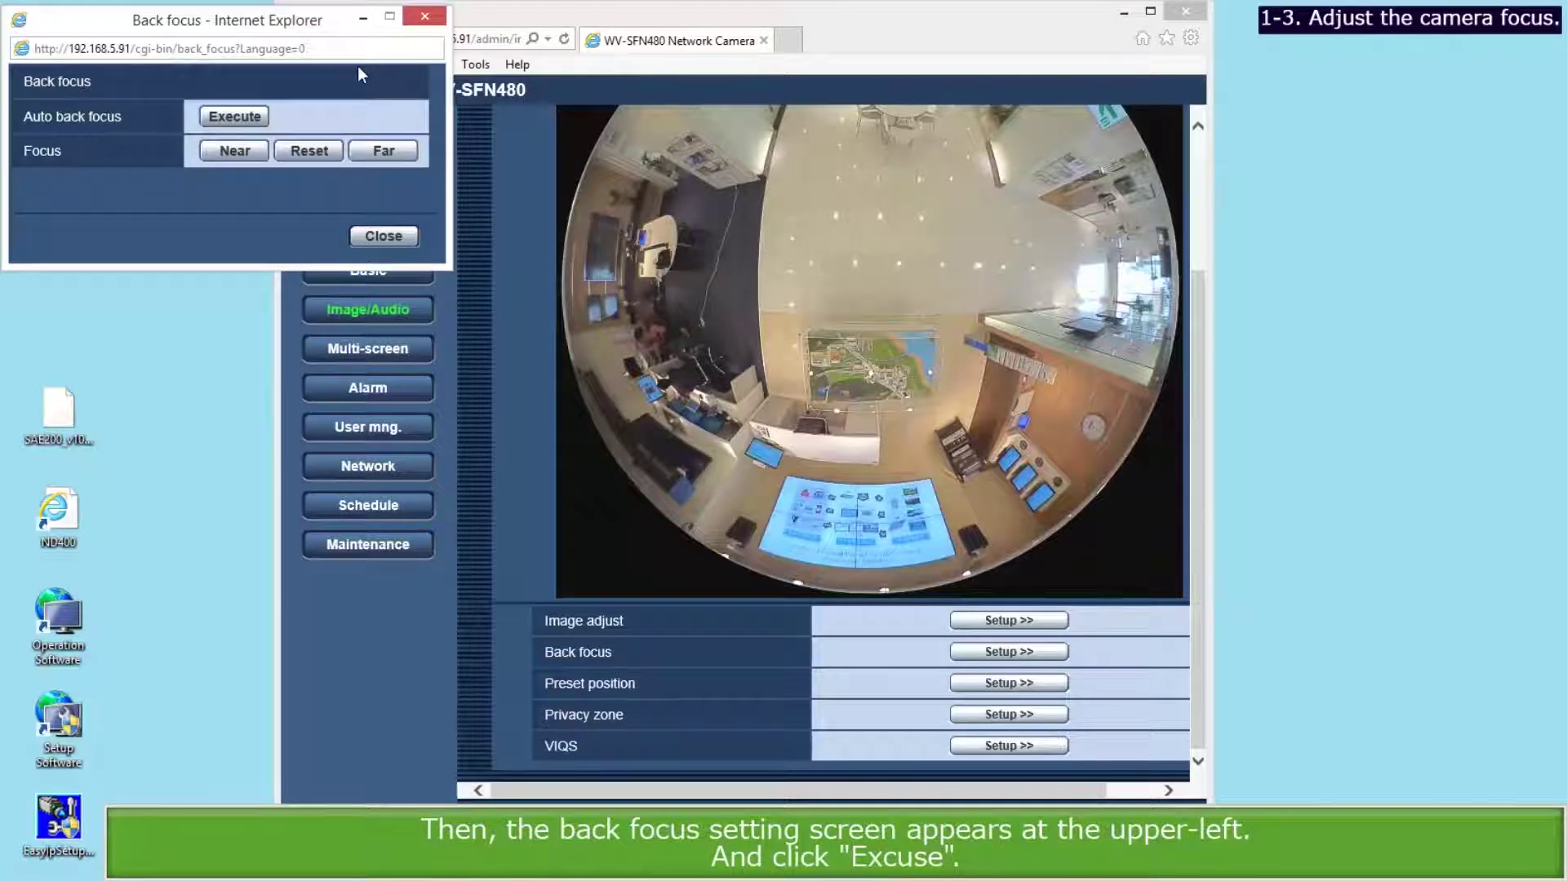
click(252, 120)
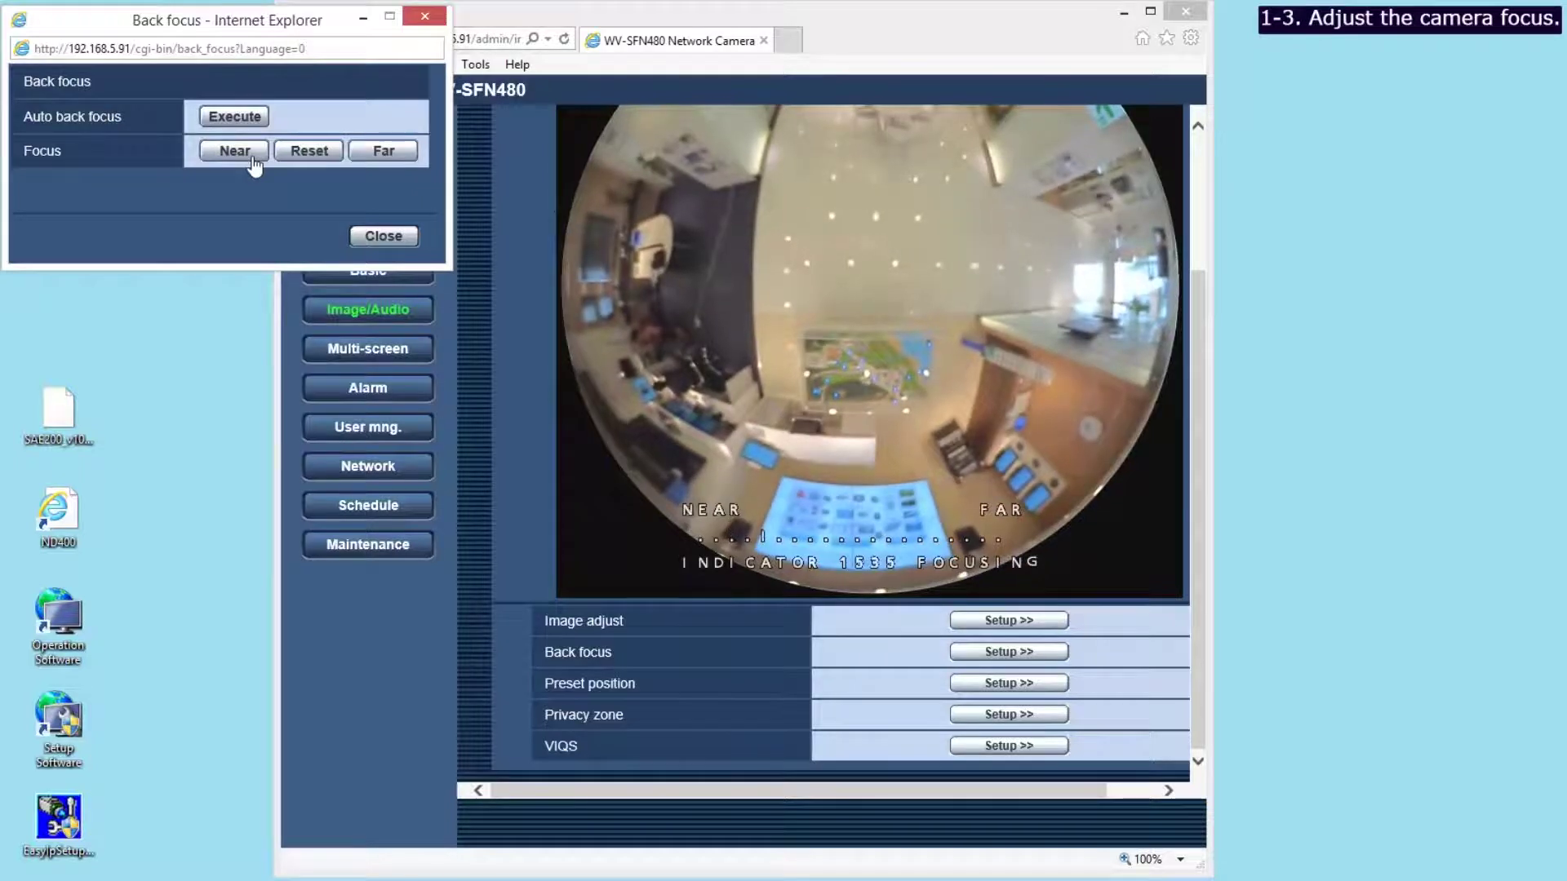
click(255, 164)
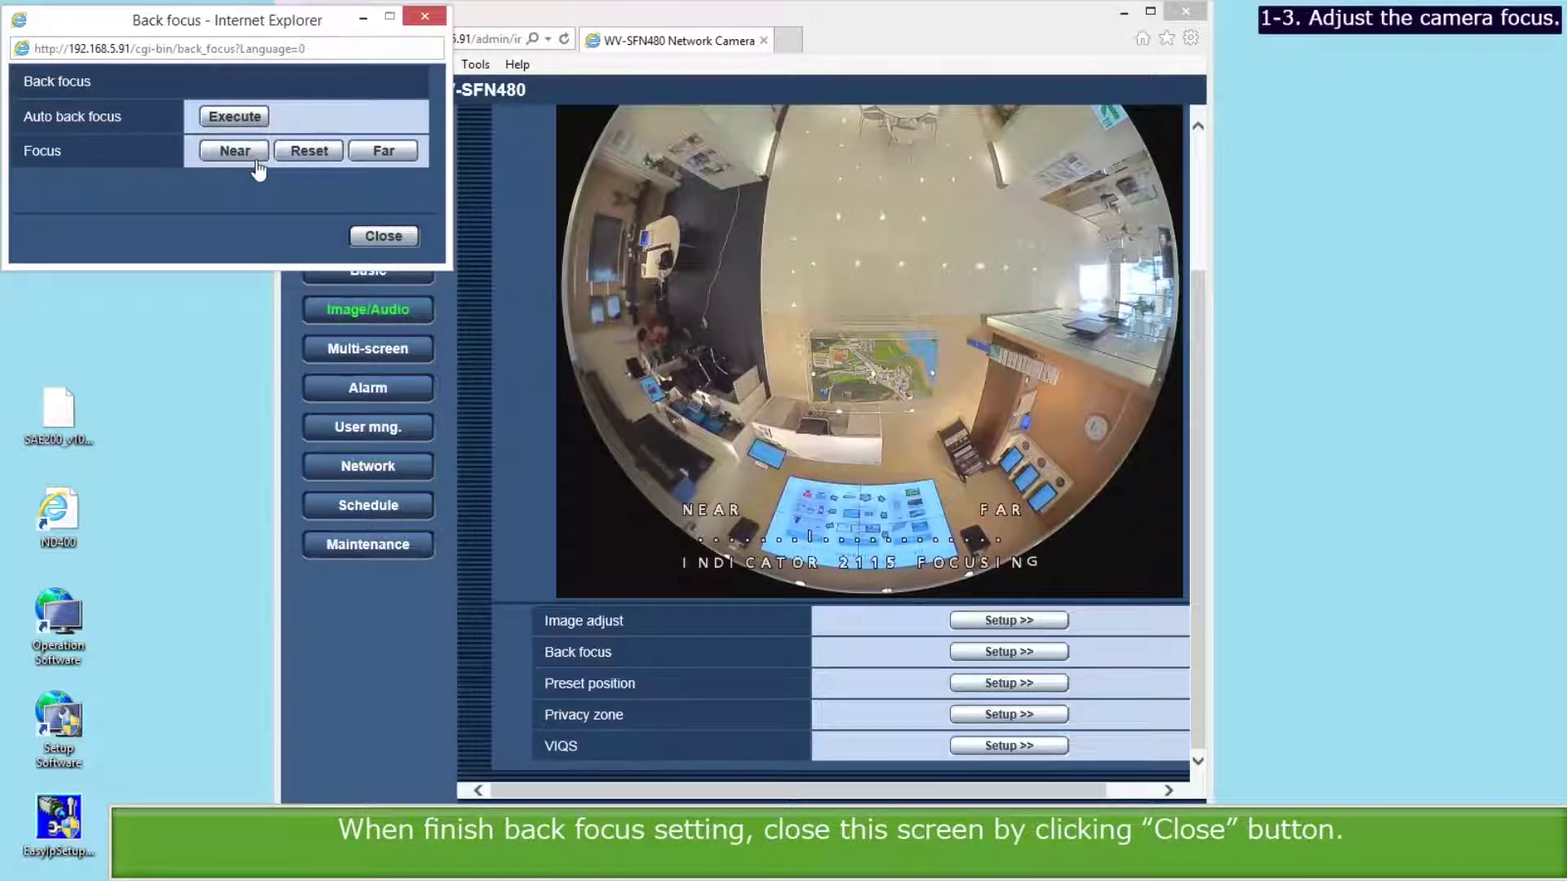
click(378, 235)
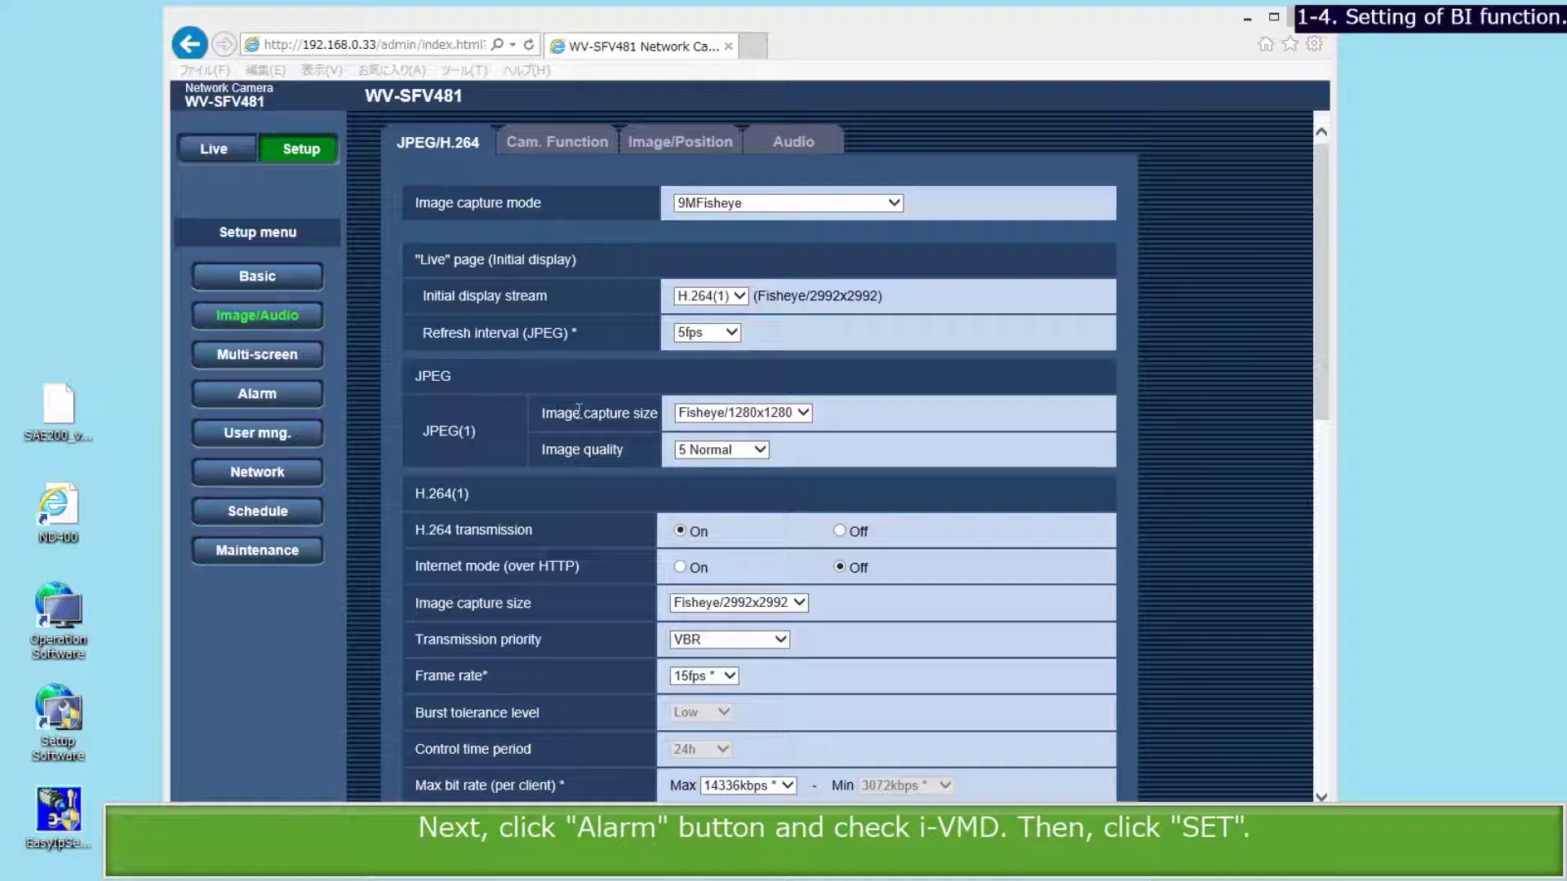
Switch the alarm motion detection to i-VMD.
click(269, 393)
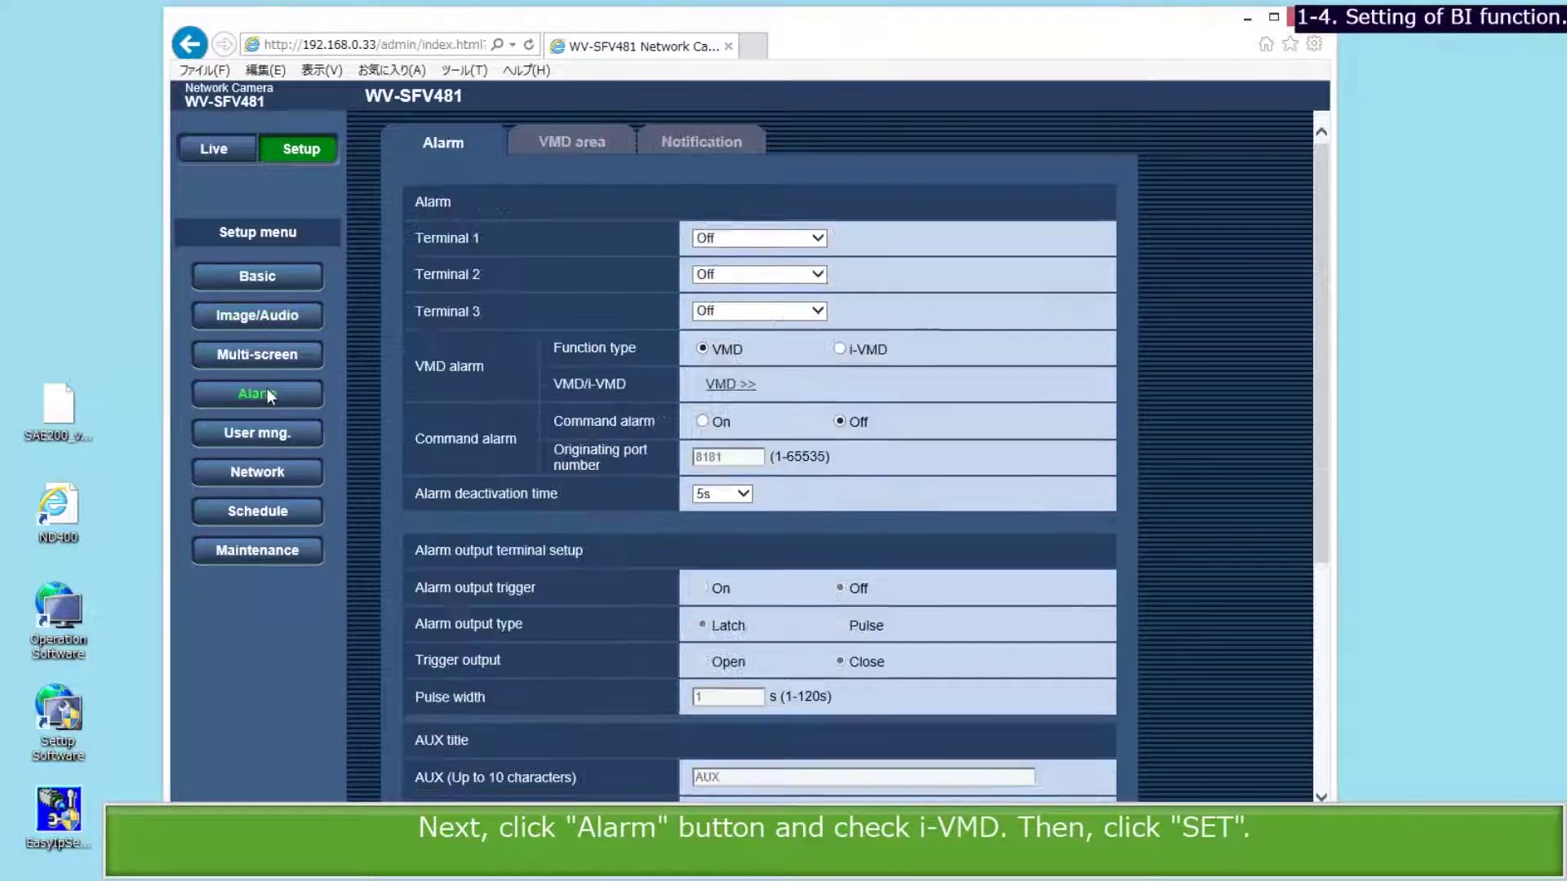
click(843, 348)
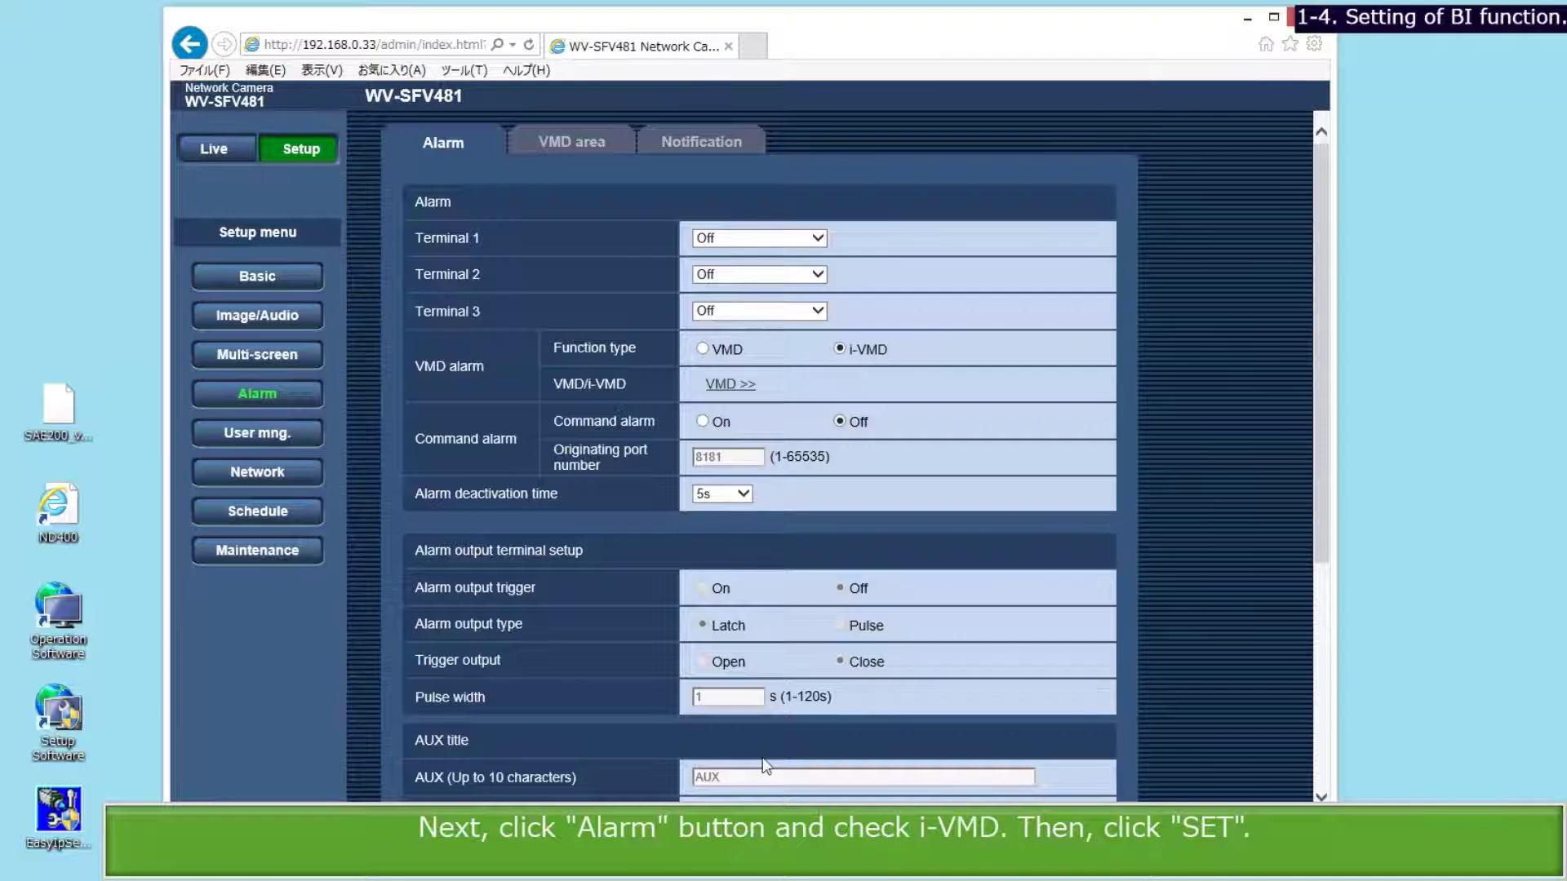
click(751, 845)
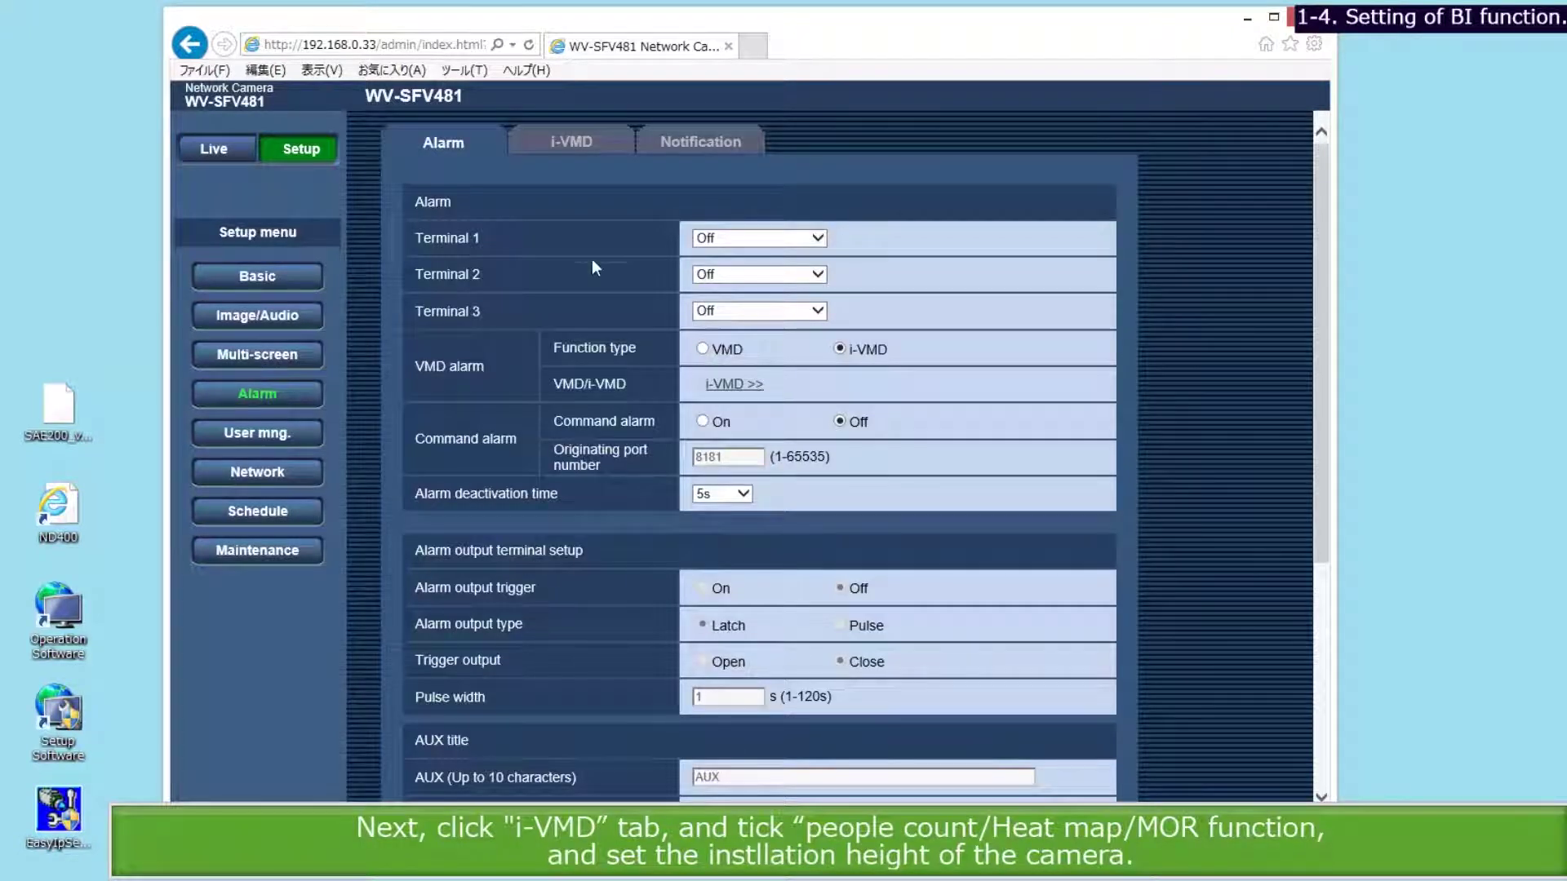
Choose People count/Heat map/MOR at Ceiling 2.5m, people count and heat map On, storing every 15min.
click(574, 144)
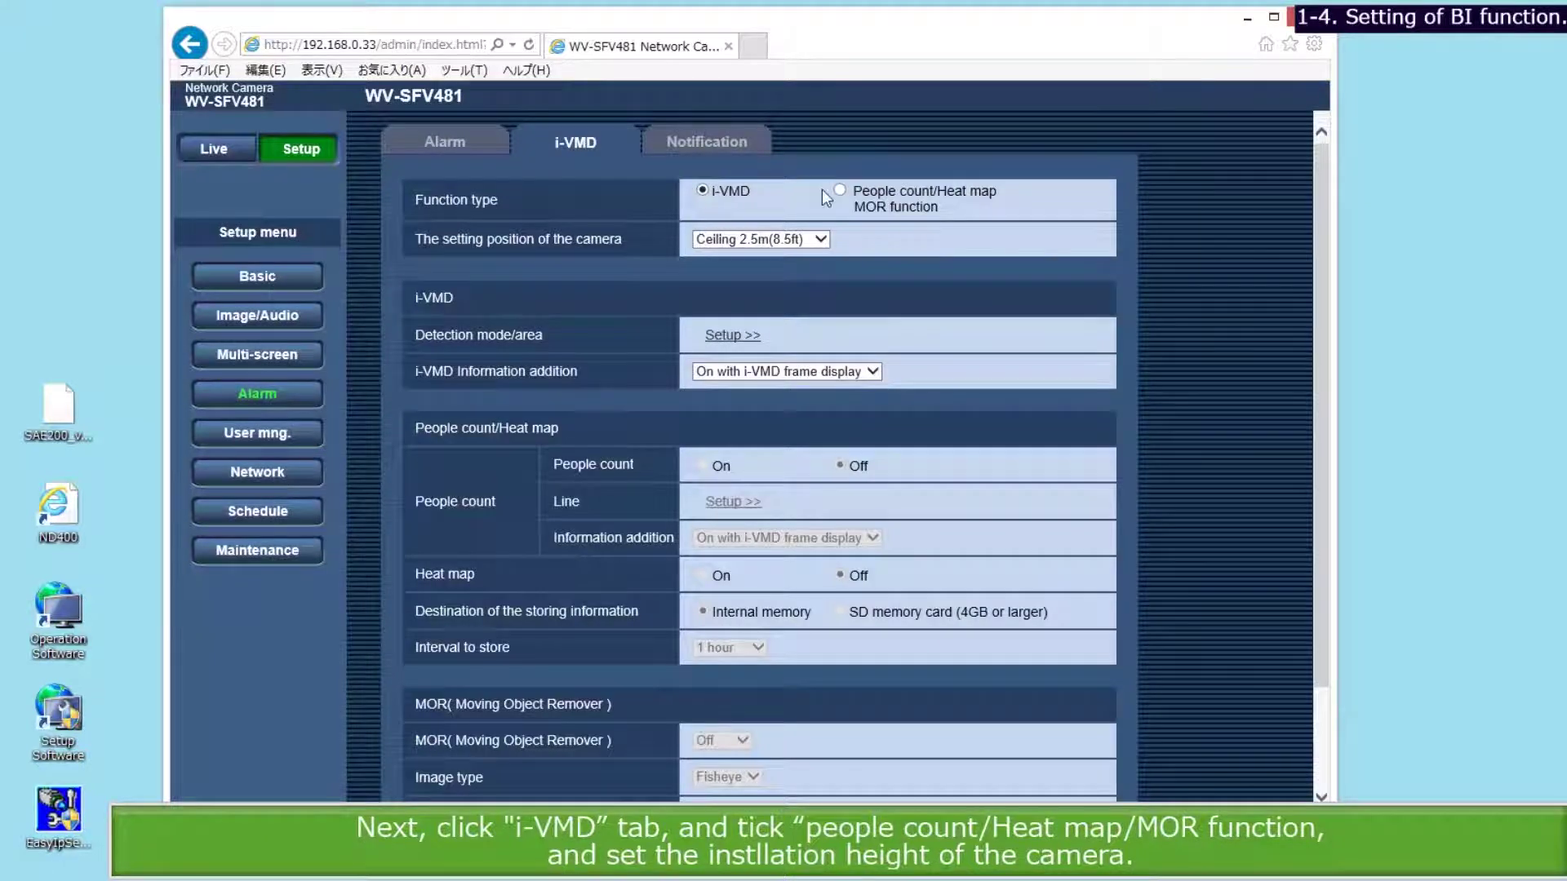
click(842, 190)
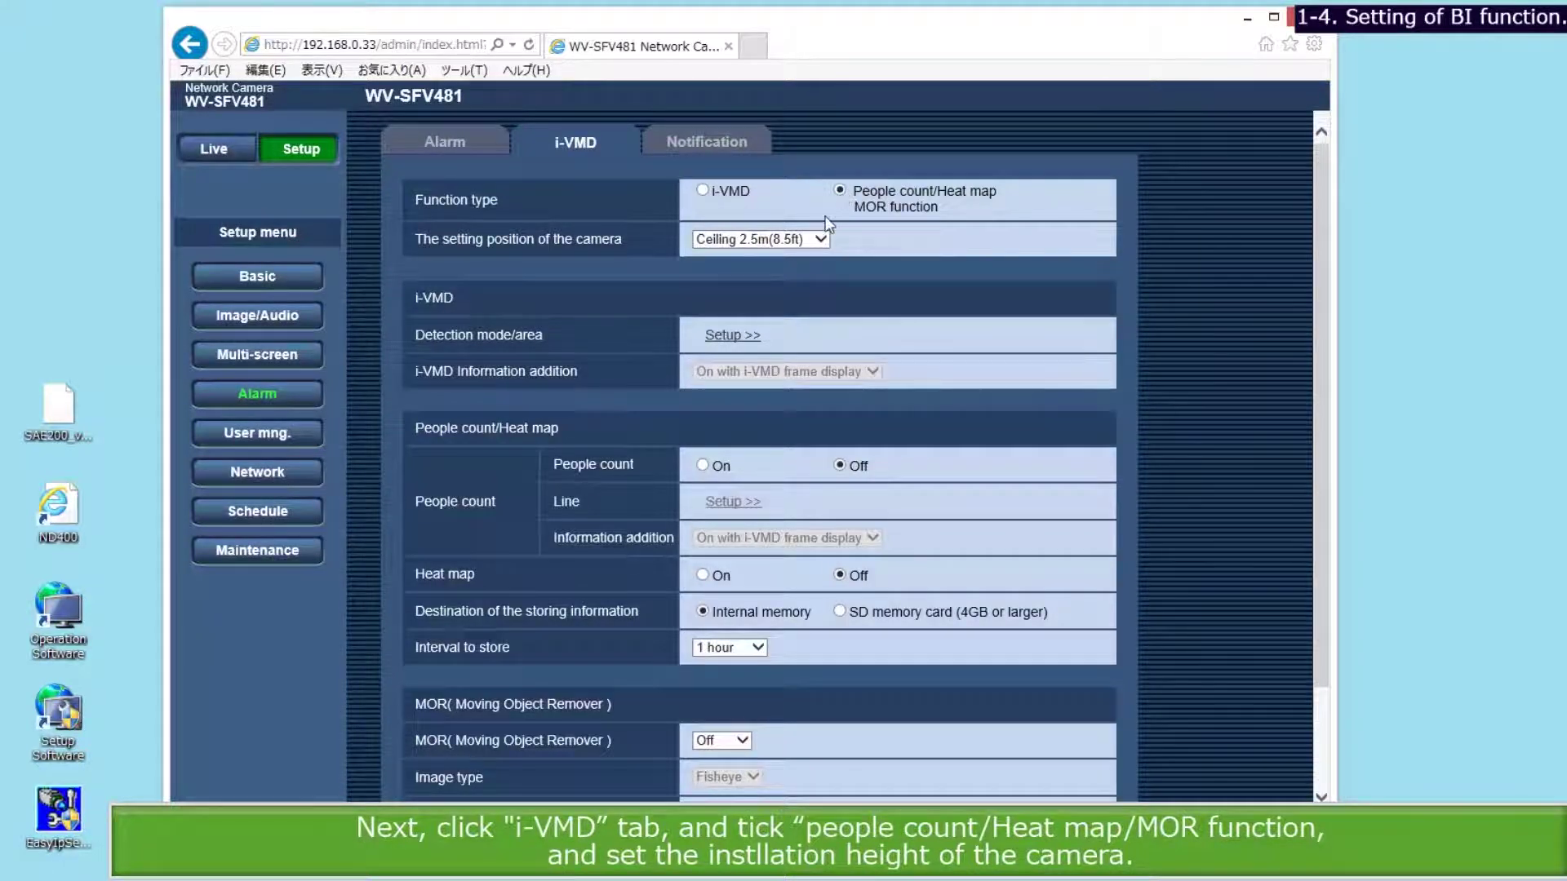
click(816, 240)
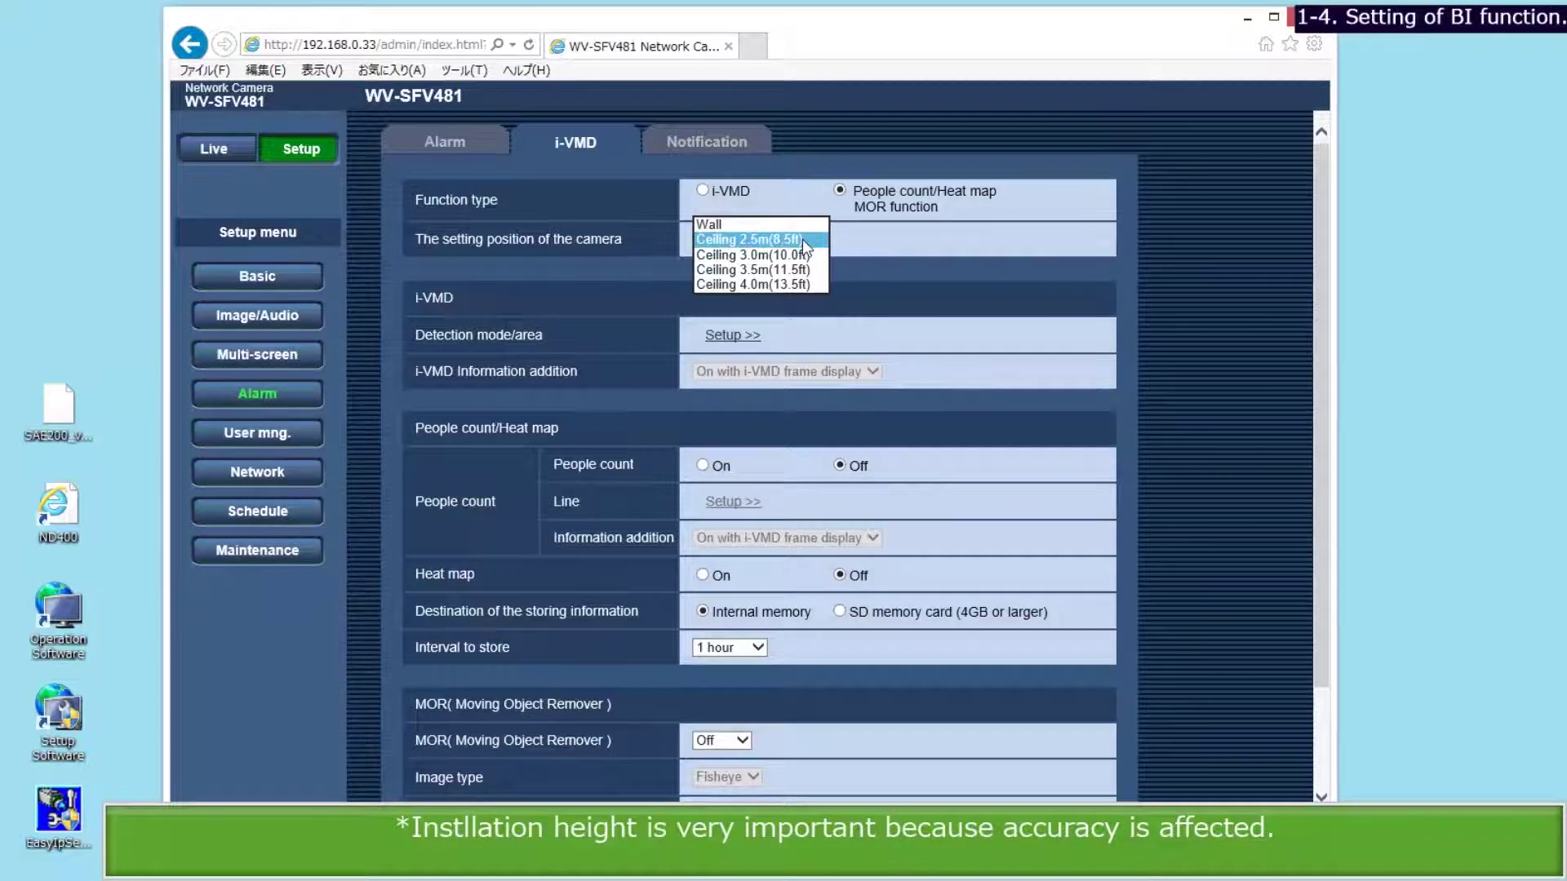
click(801, 239)
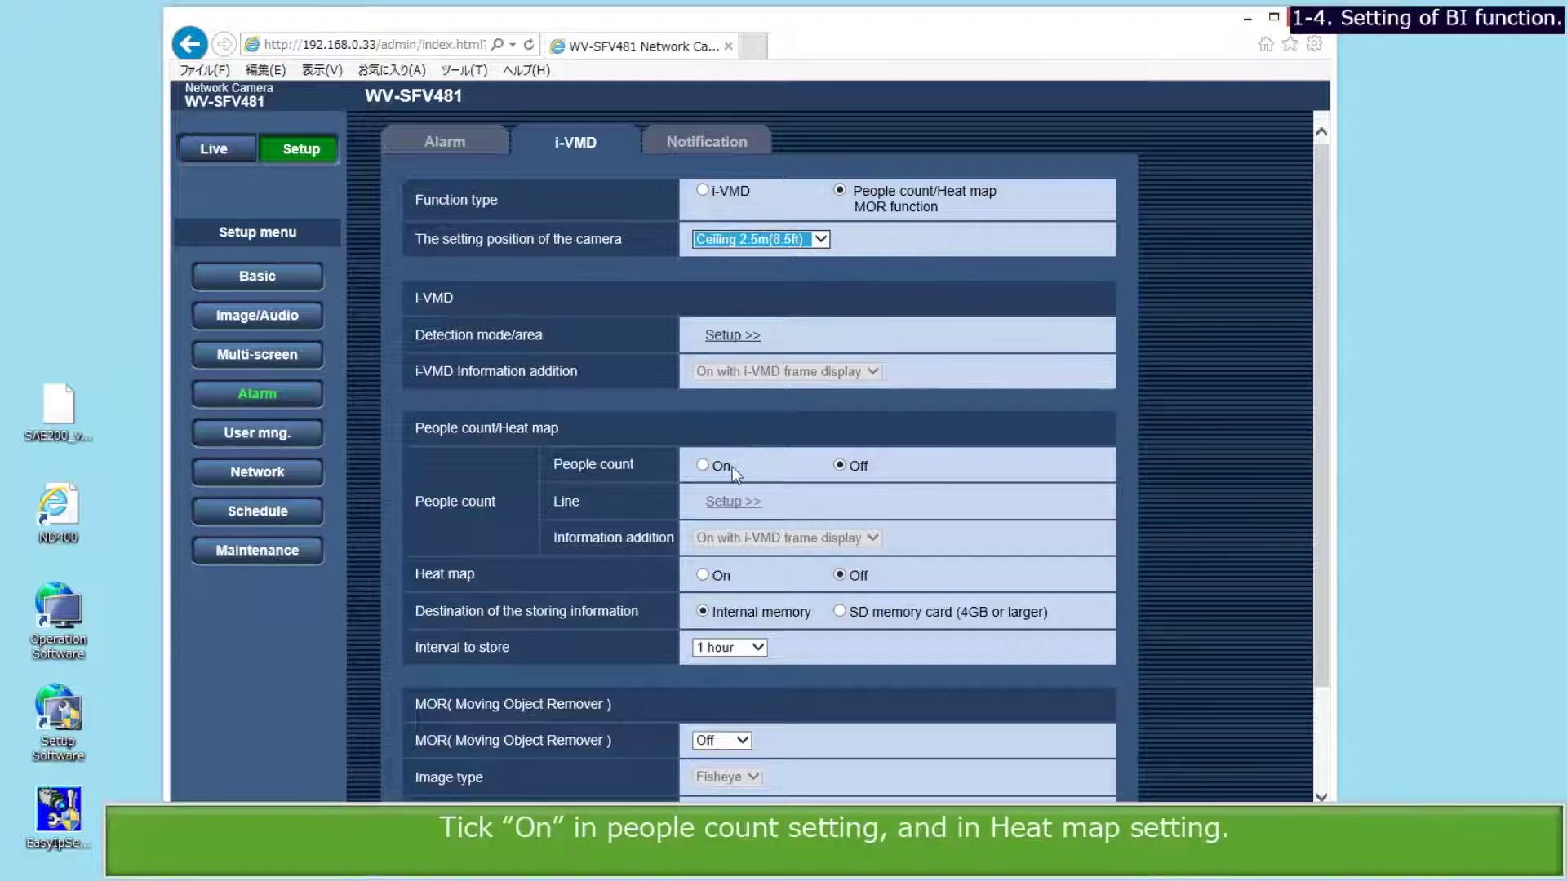
click(699, 465)
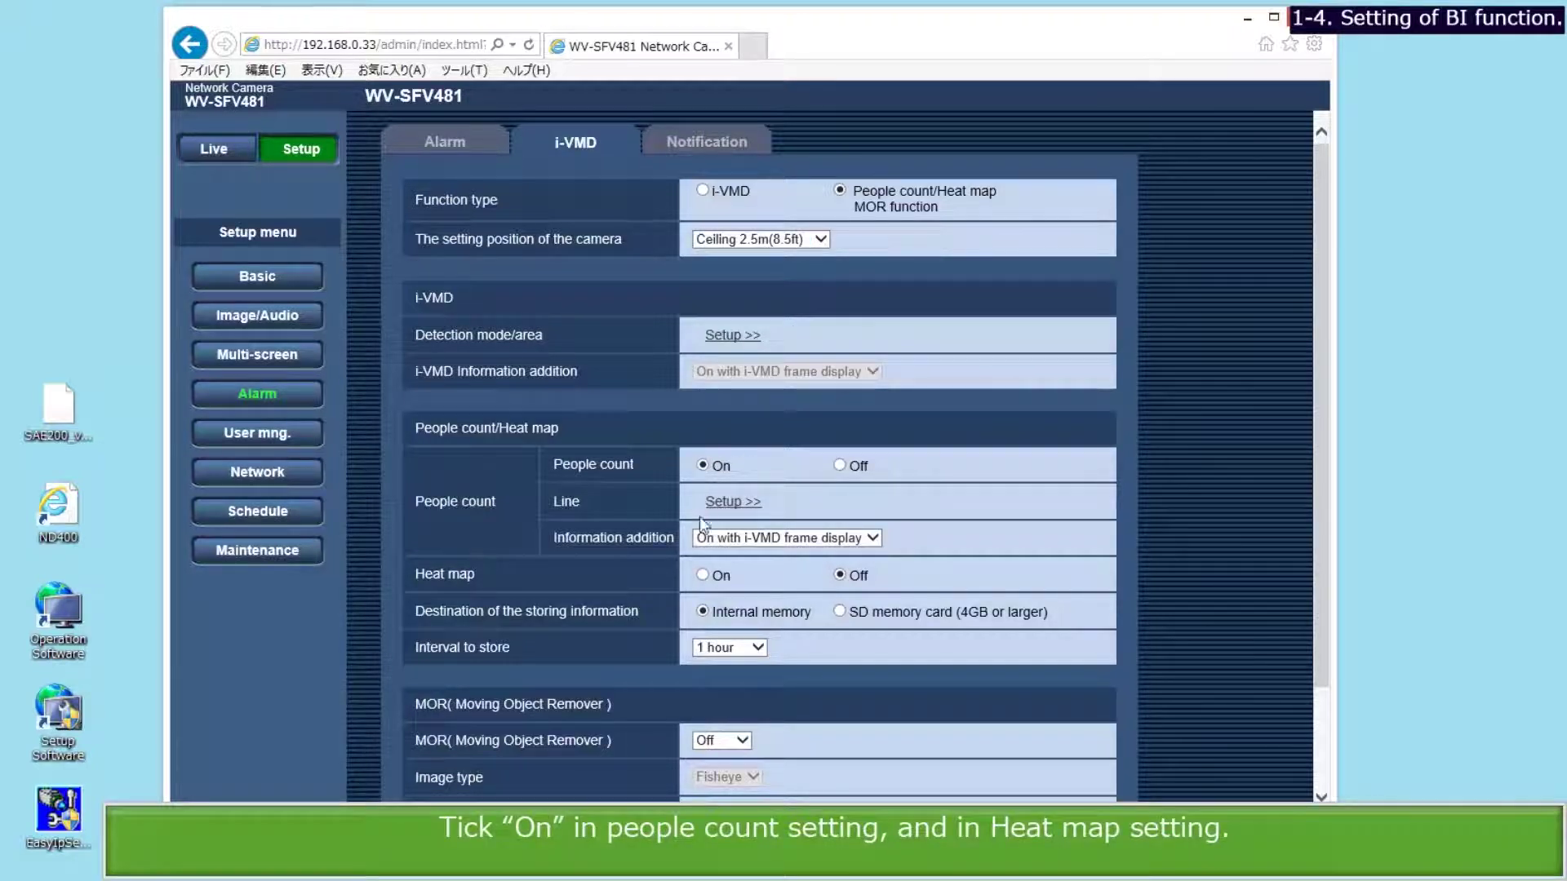
click(702, 575)
click(764, 647)
click(747, 633)
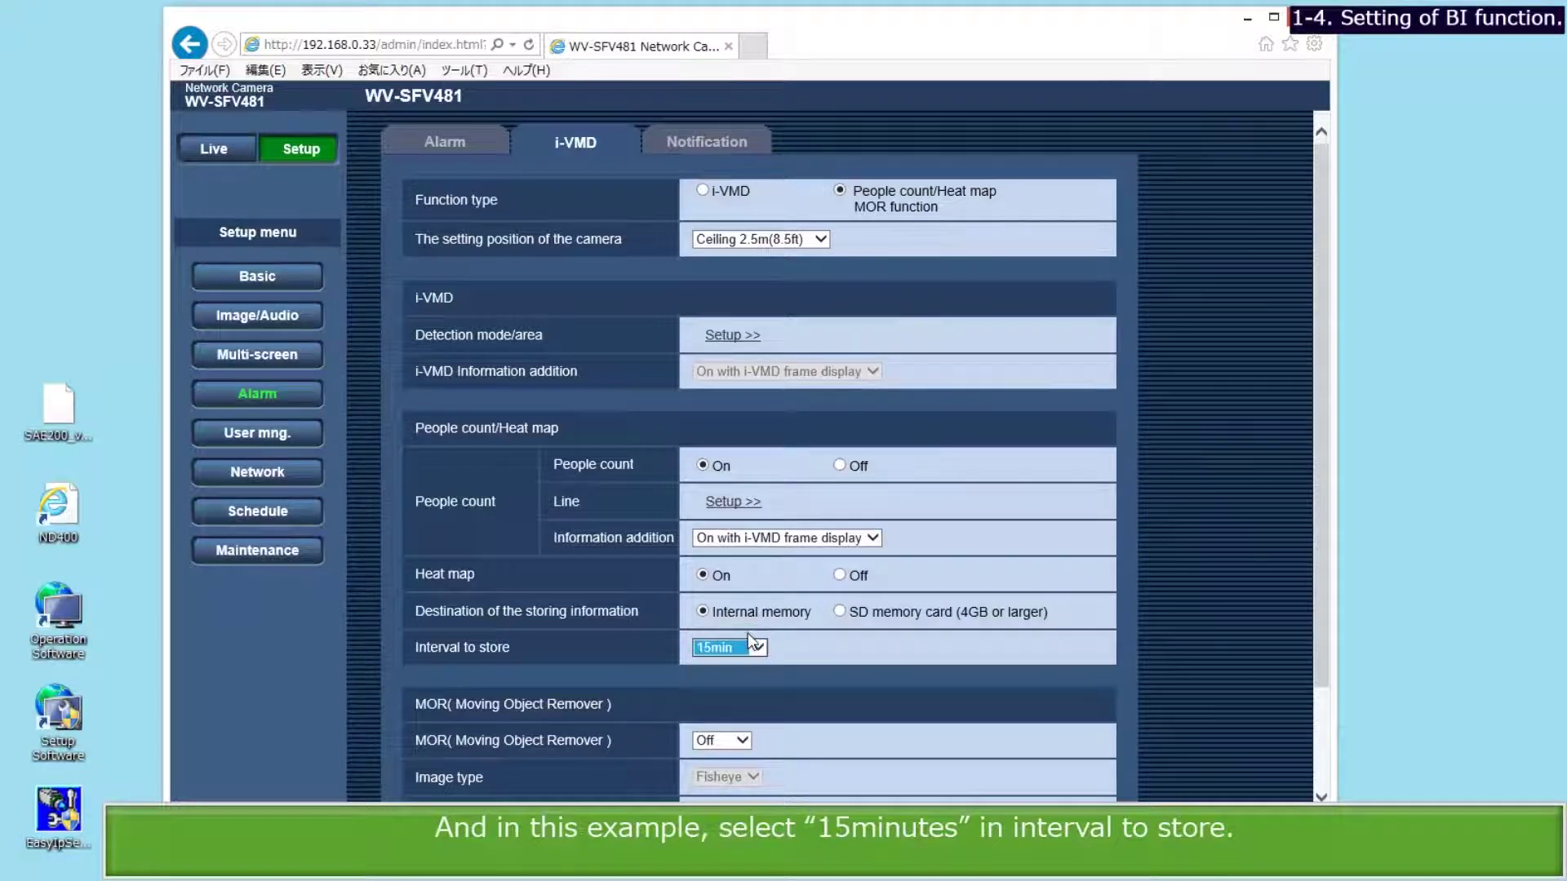
Set MOR output to JPEG with Level 5(Fast) refresh, save, and confirm the image size change.
scroll(751, 710, down, 3)
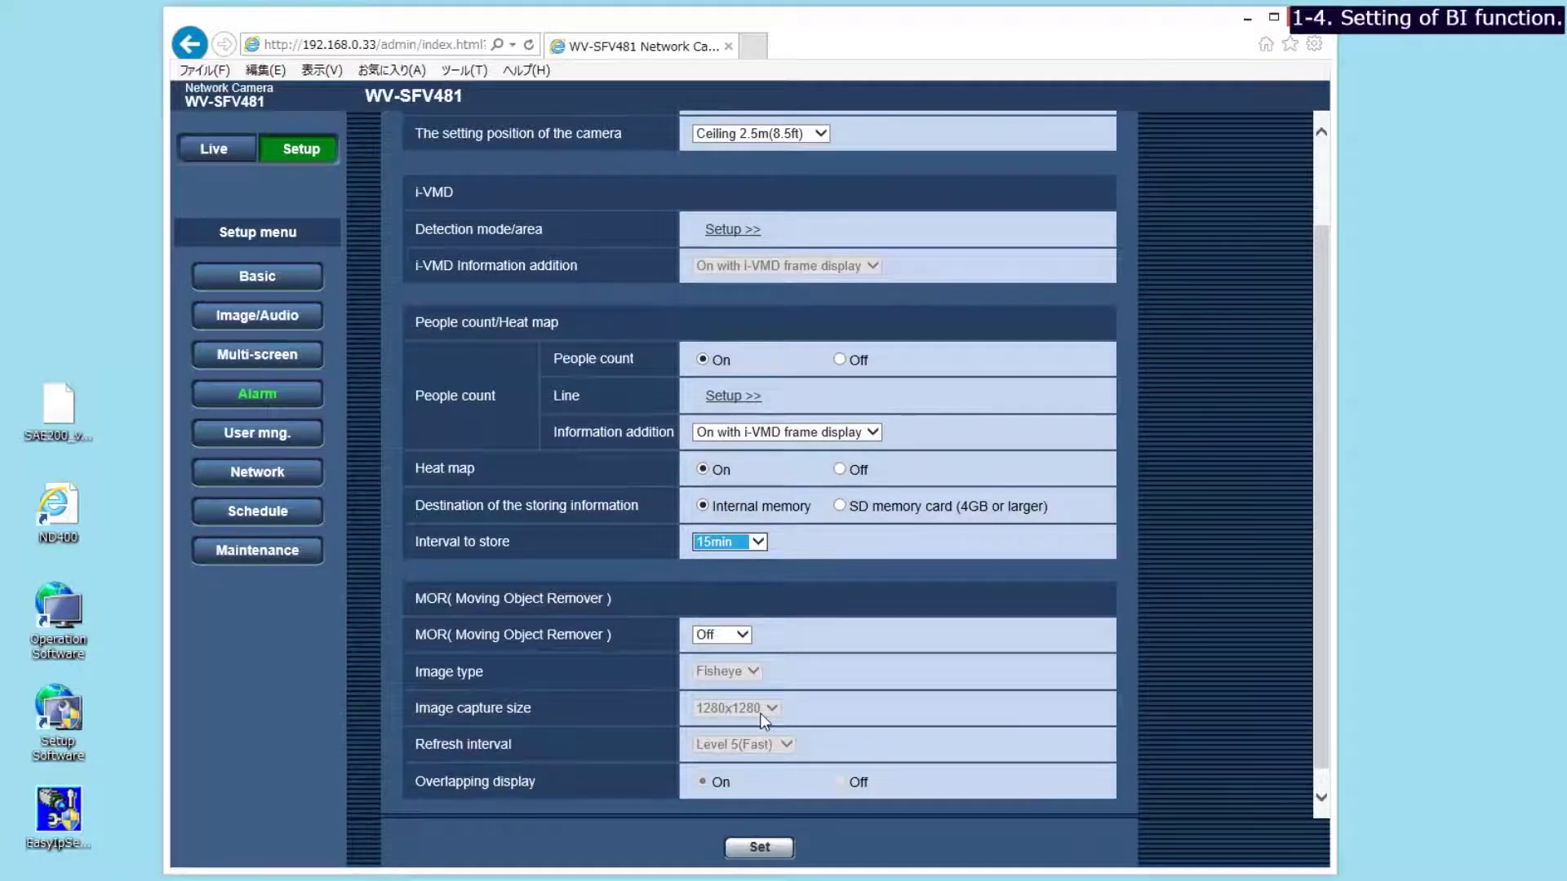
click(744, 635)
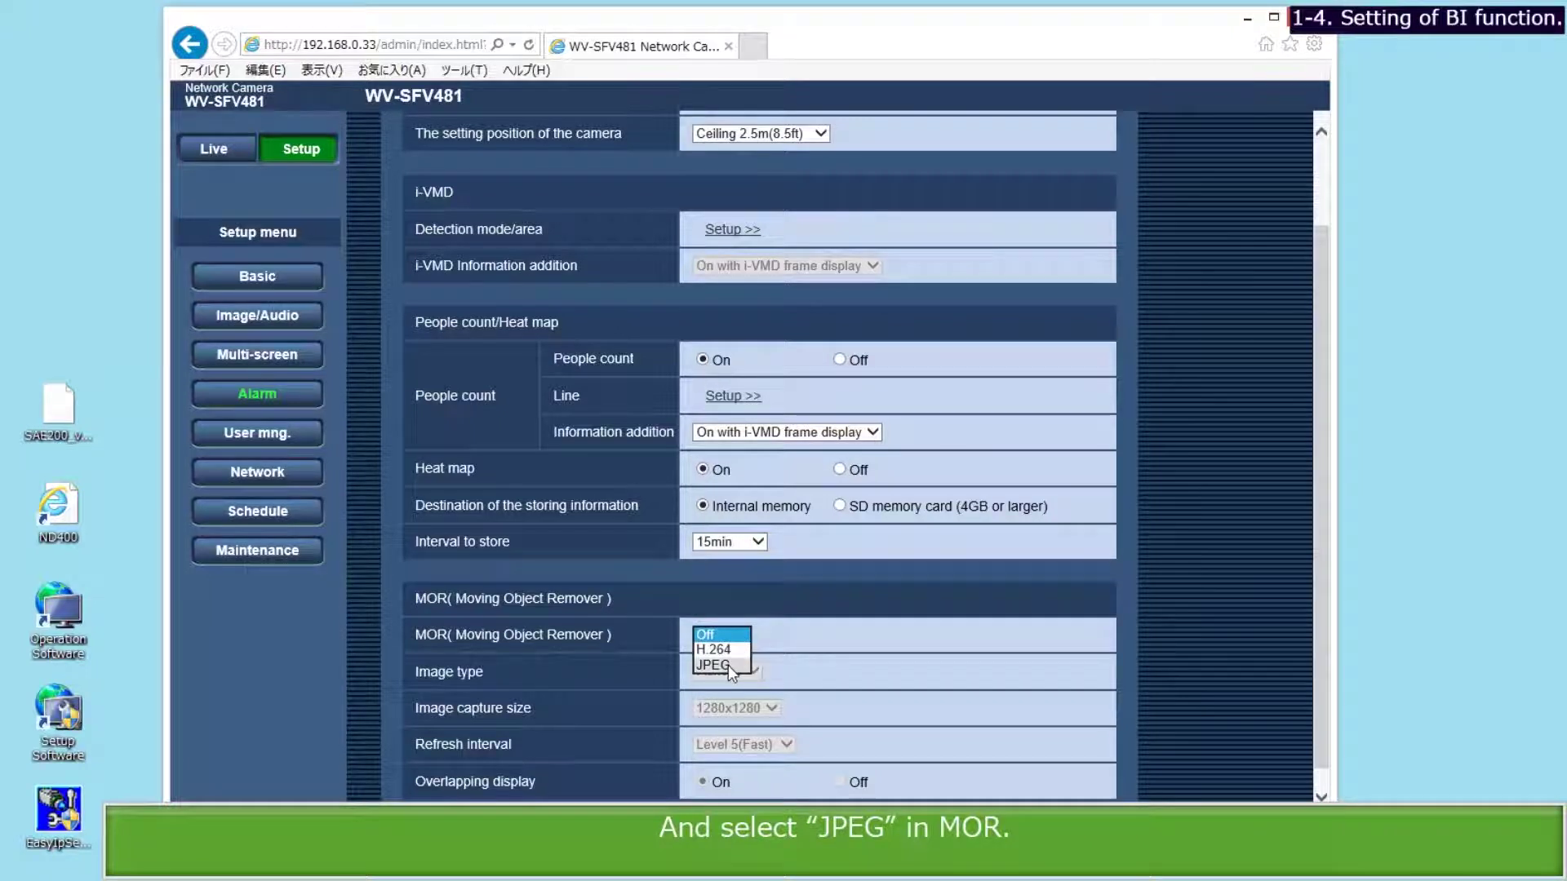
click(727, 665)
click(727, 745)
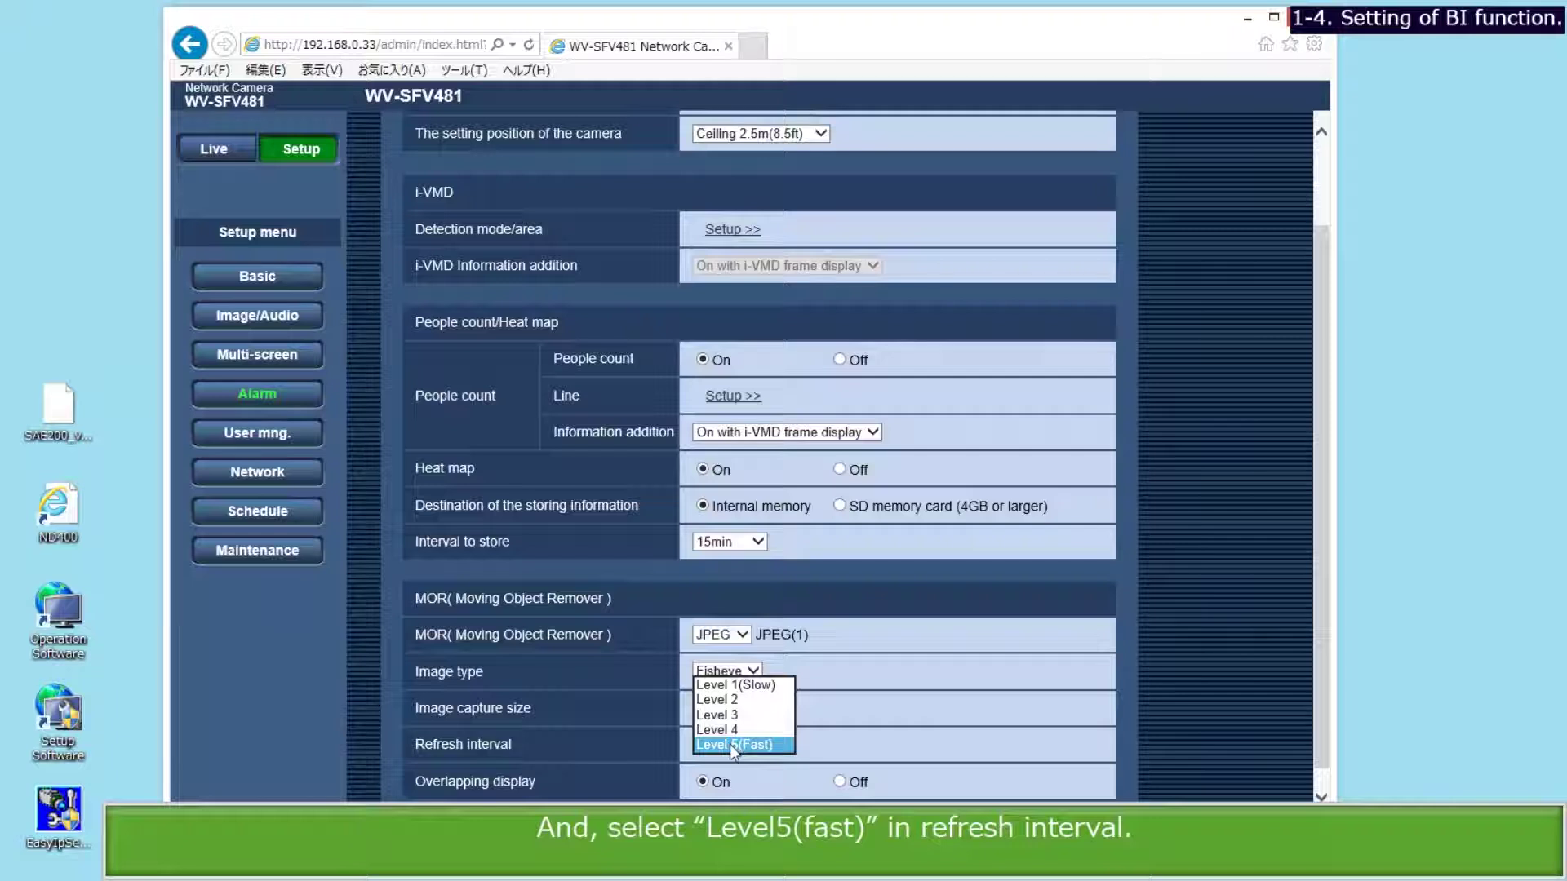
click(730, 745)
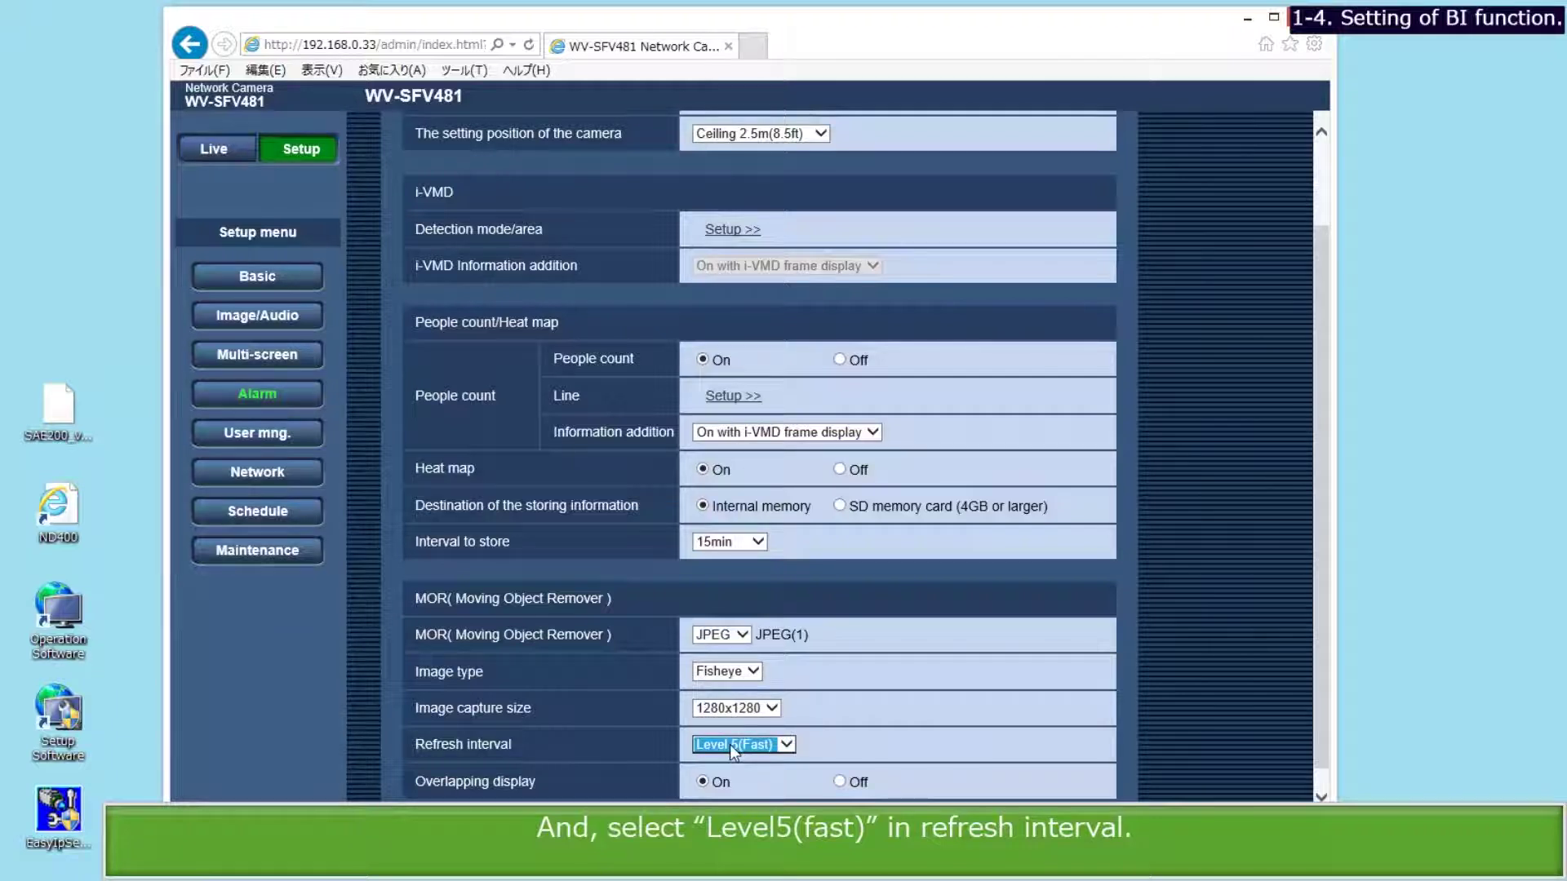
click(742, 852)
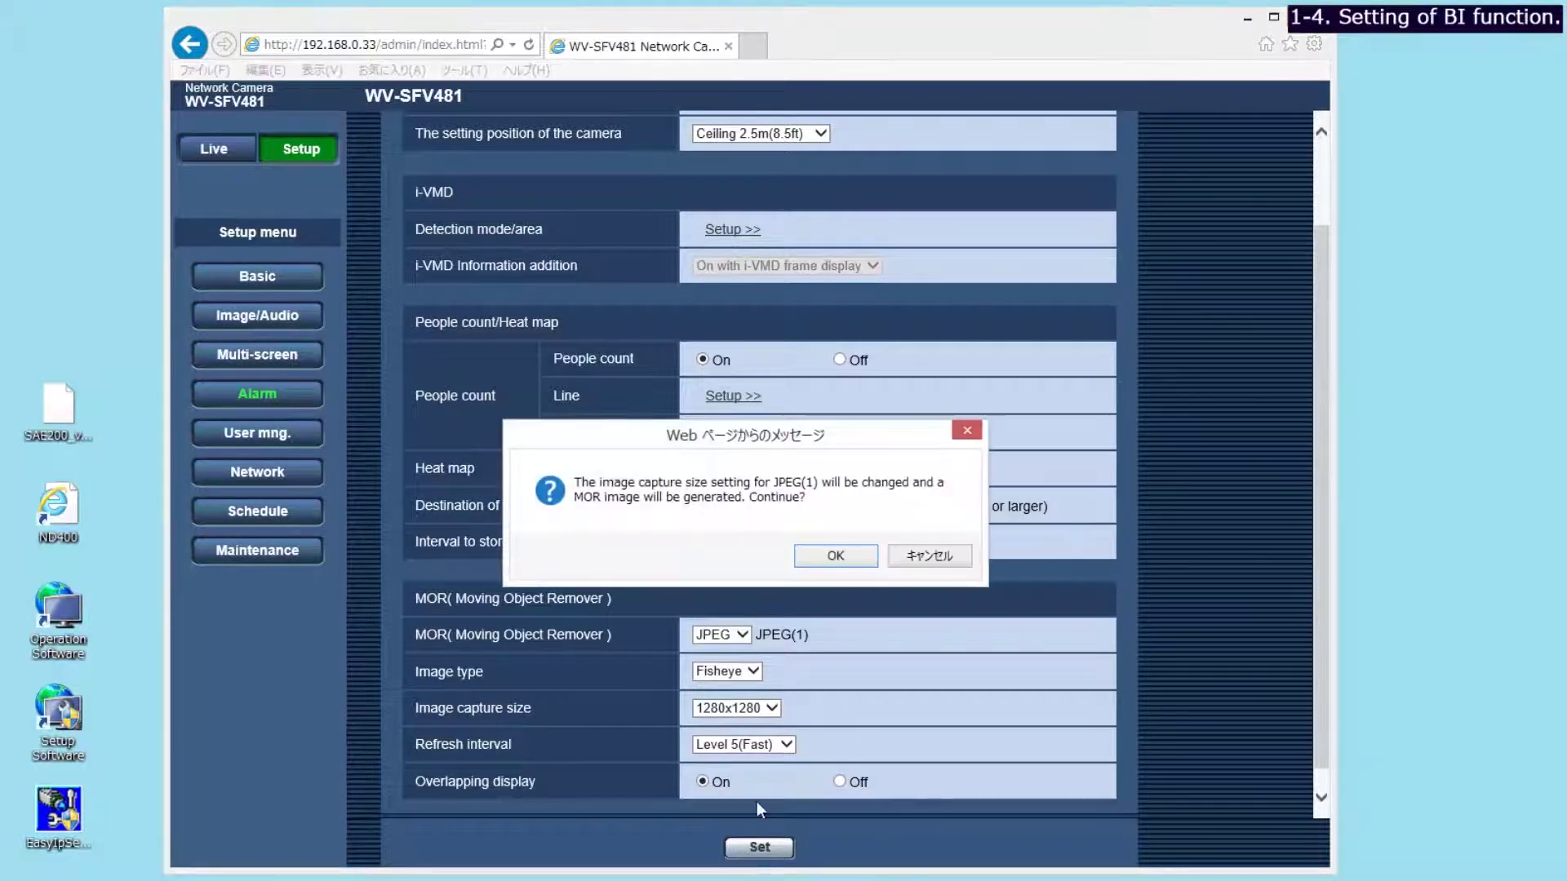
click(827, 557)
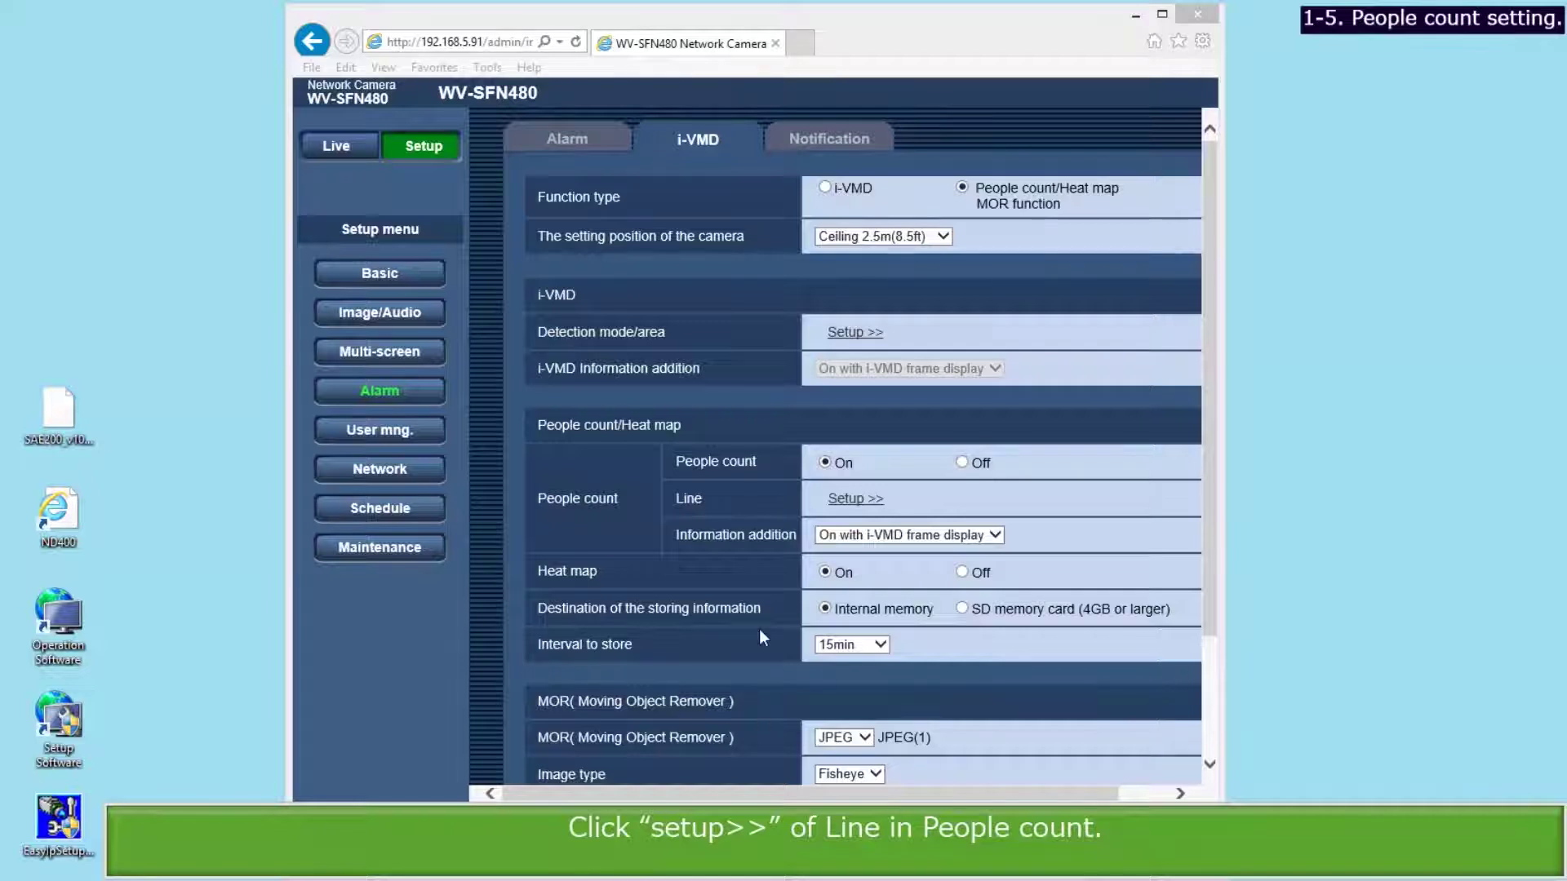
Draw two counting lines across the floor image, set Line1 and Line2 to A <--> B, and save.
click(855, 506)
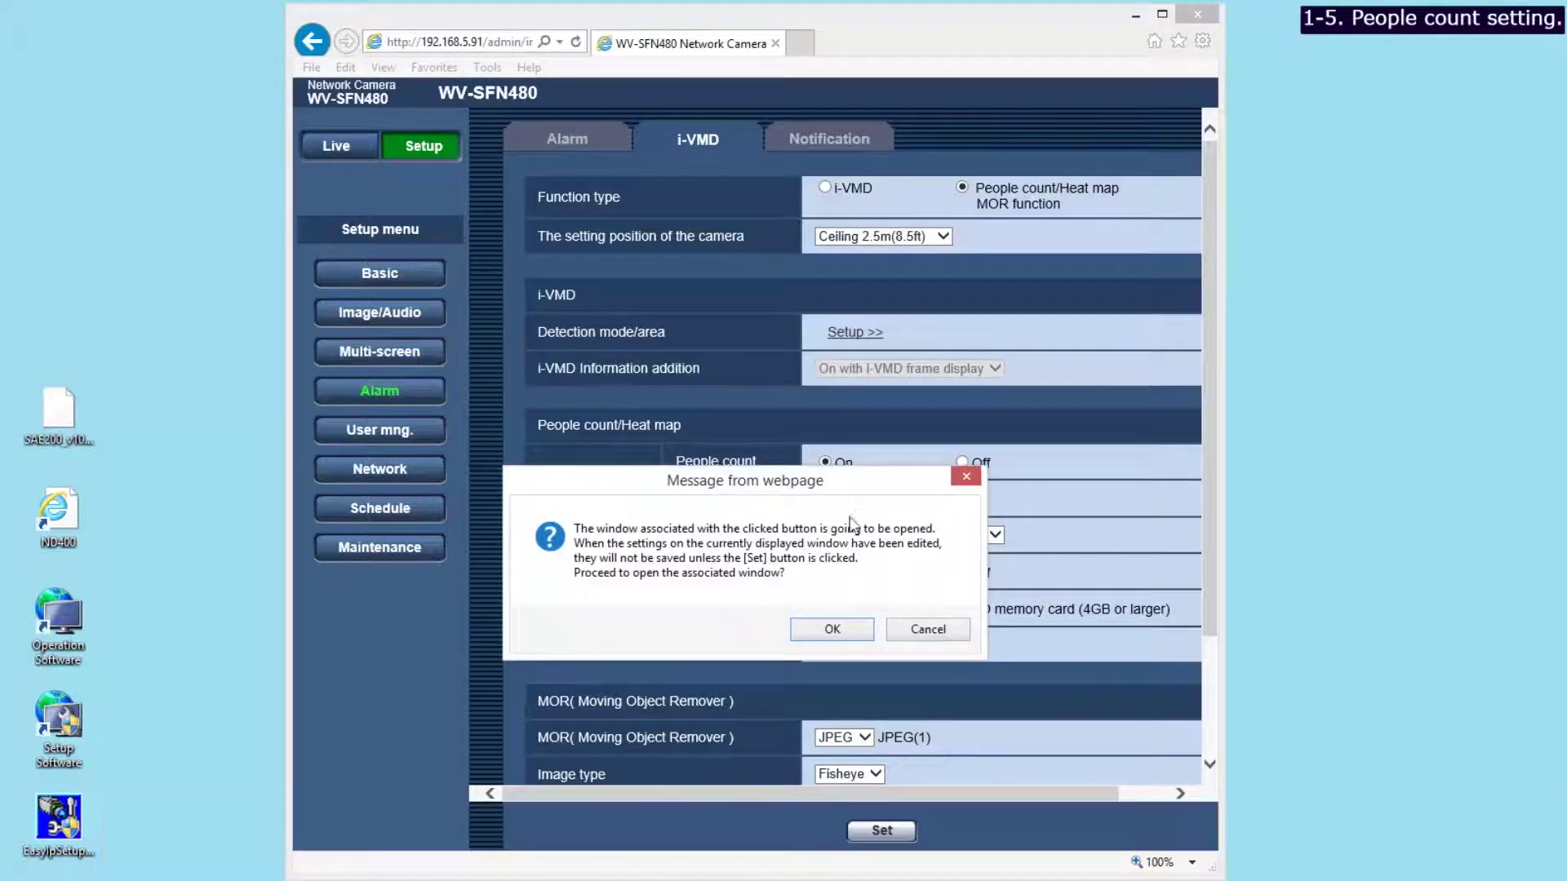
click(832, 629)
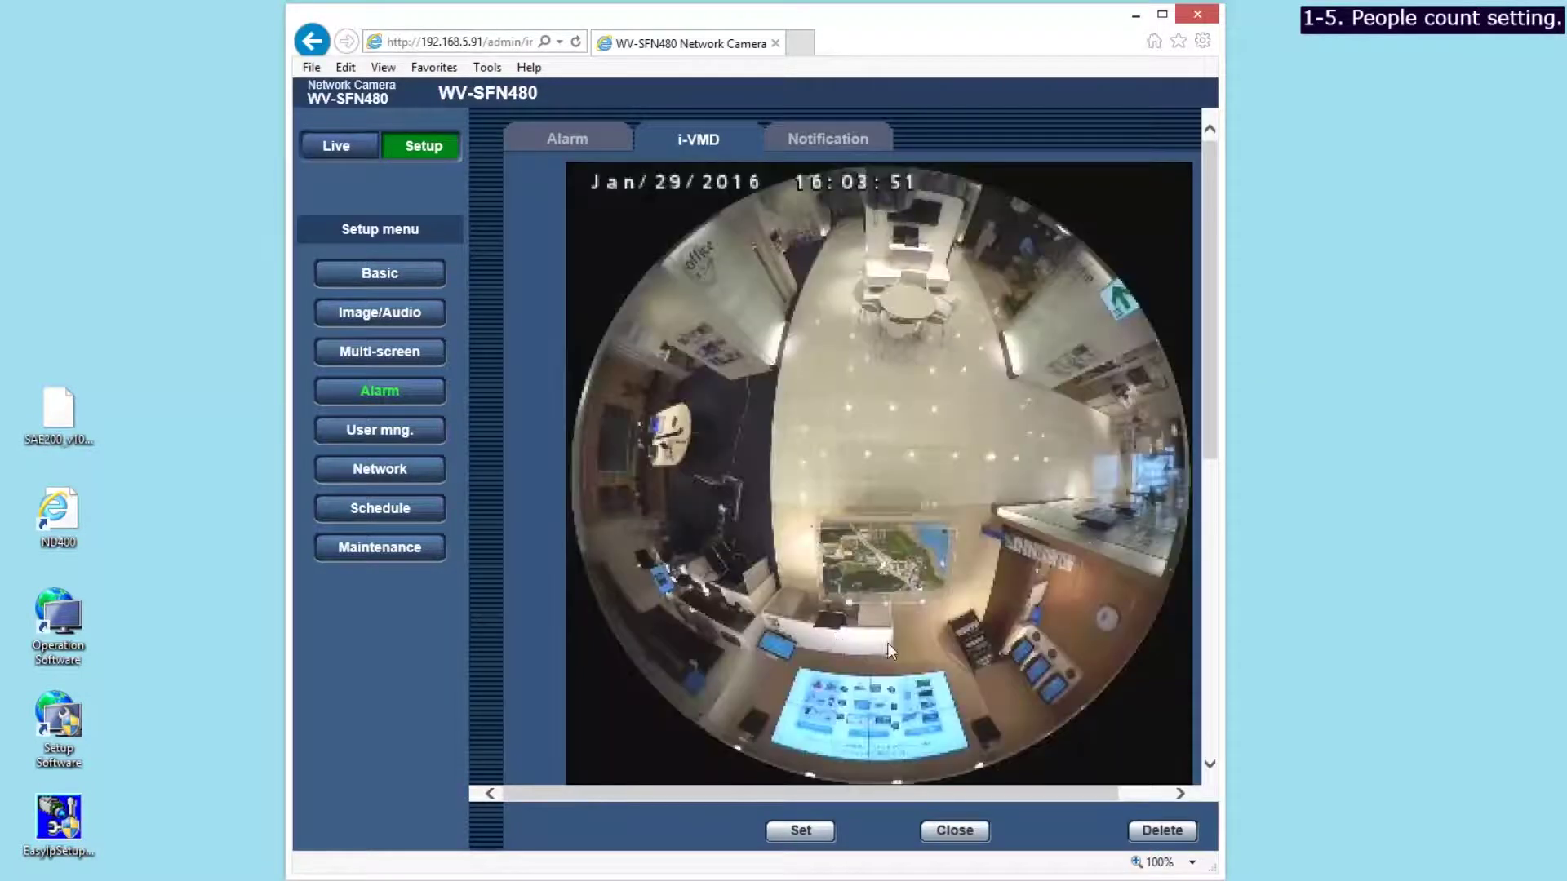
drag(1215, 455, 1216, 491)
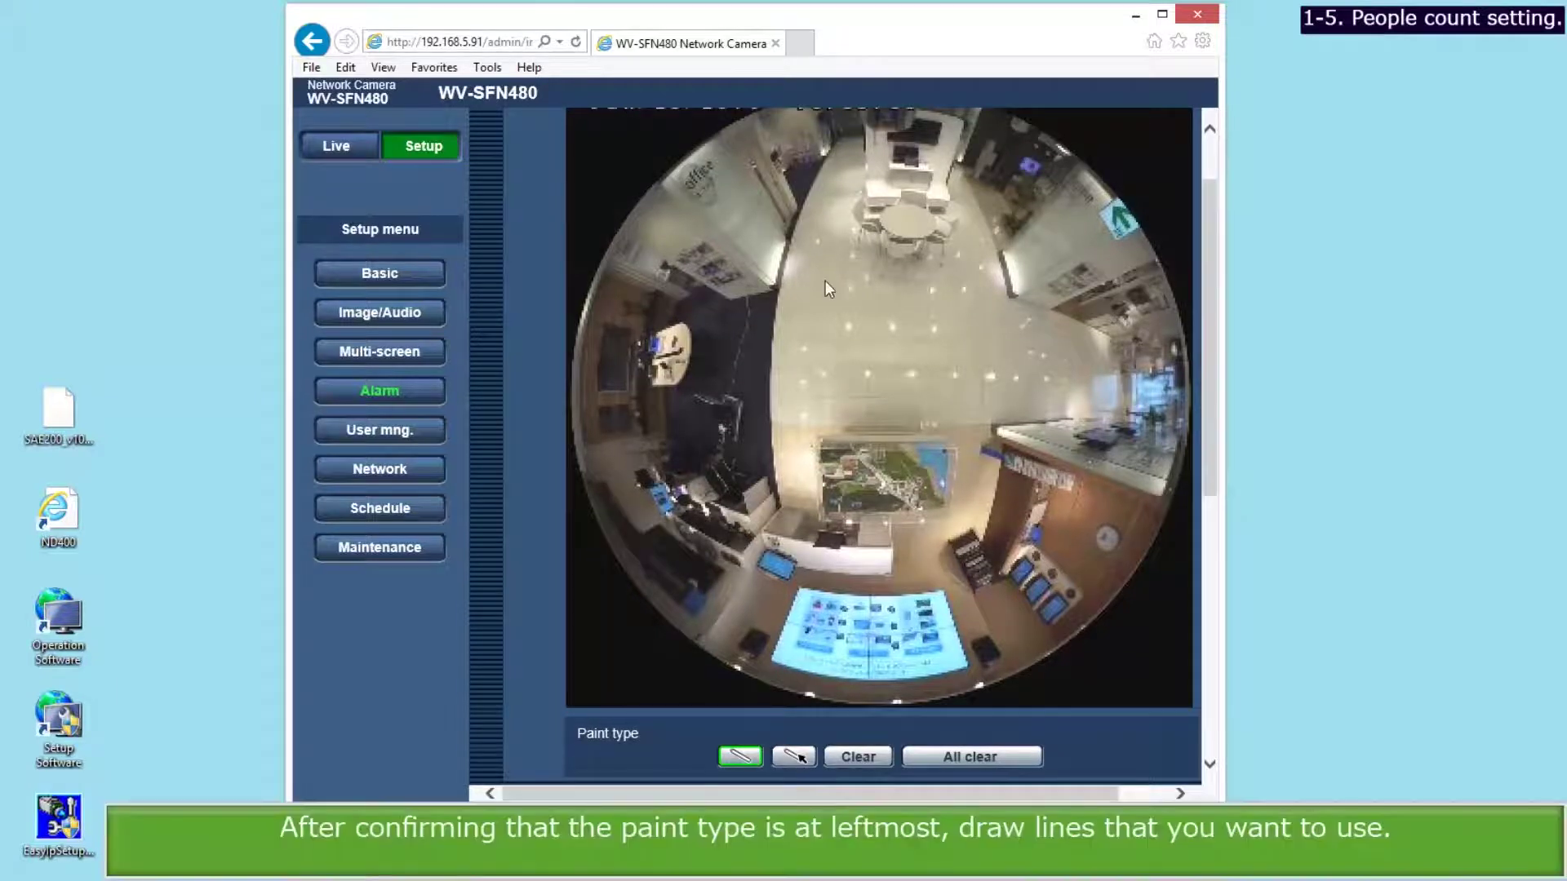
drag(825, 280, 820, 434)
drag(967, 284, 963, 429)
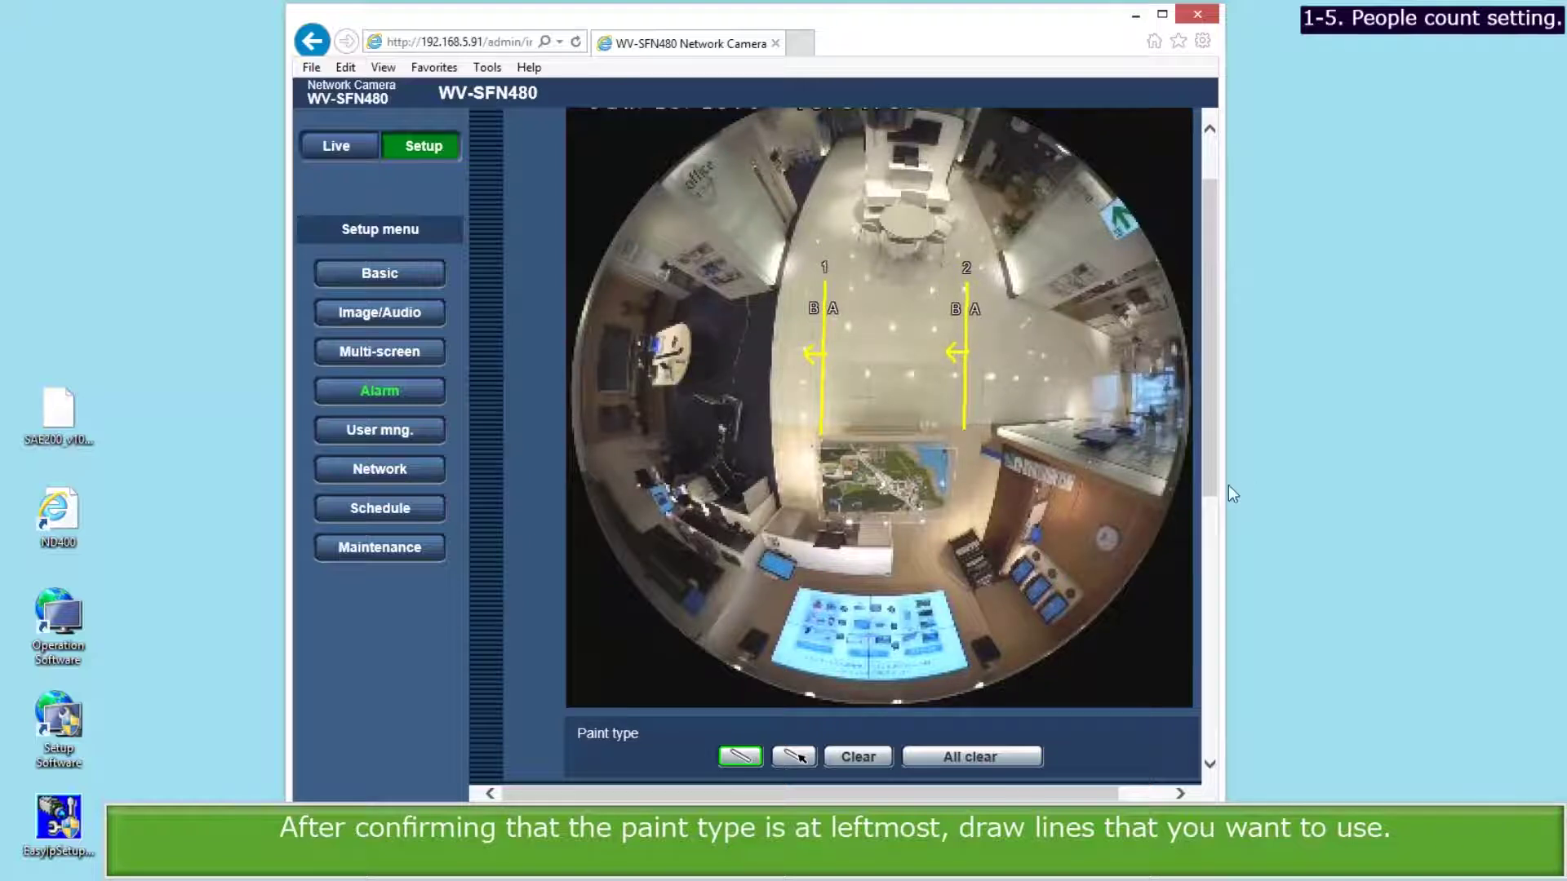
scroll(1204, 563, down, 2)
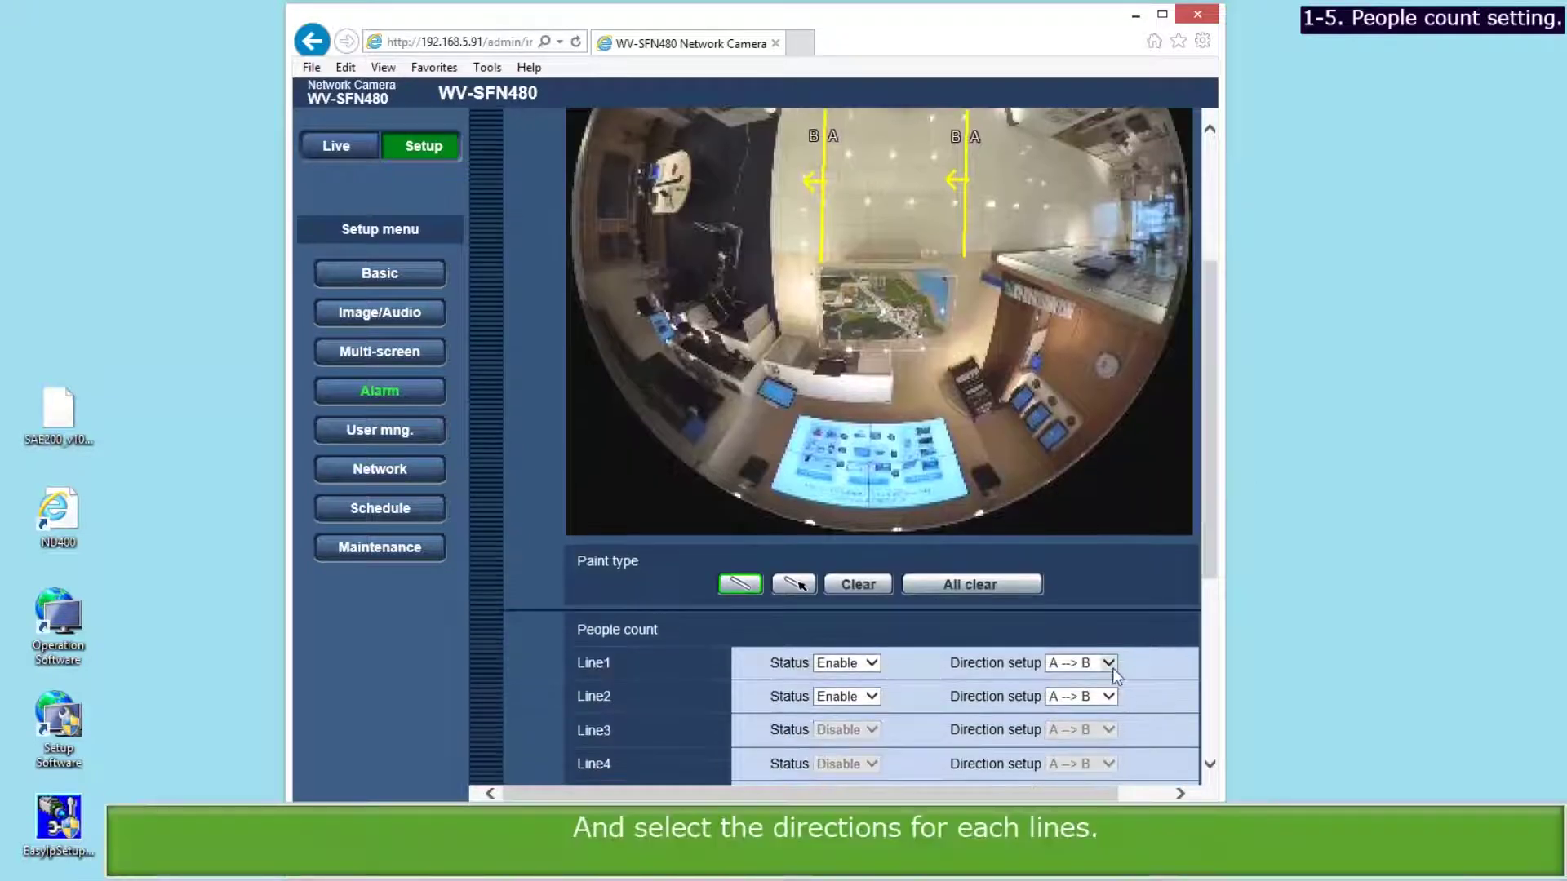
click(1108, 663)
click(1077, 692)
click(1109, 696)
click(1100, 727)
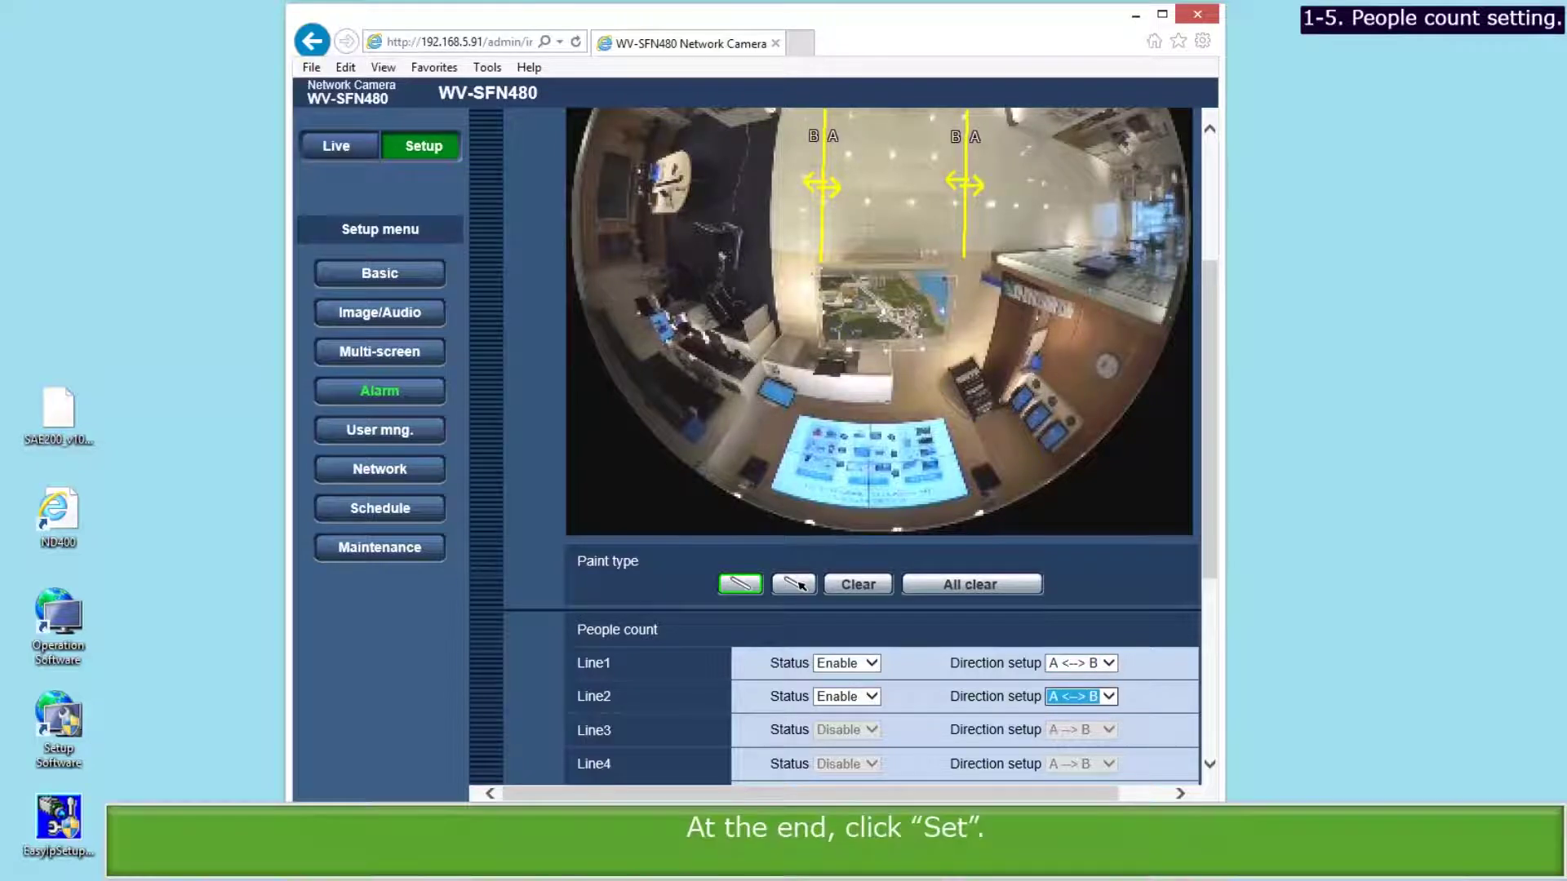
click(804, 832)
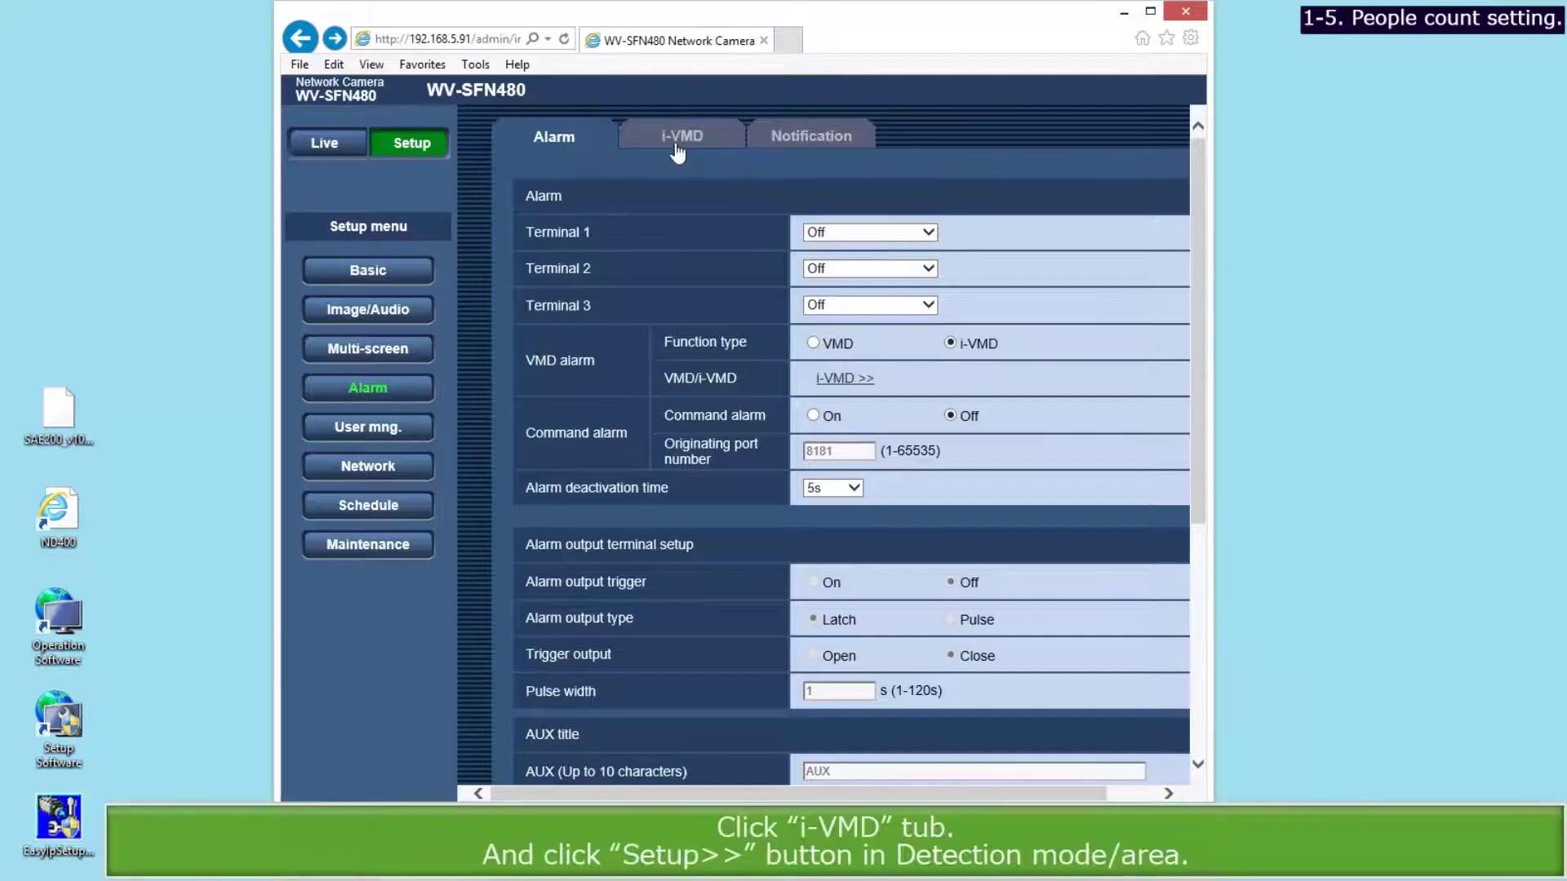
In the i-VMD detection area setup, add a rectangular mask area left of the fisheye image centre.
click(676, 153)
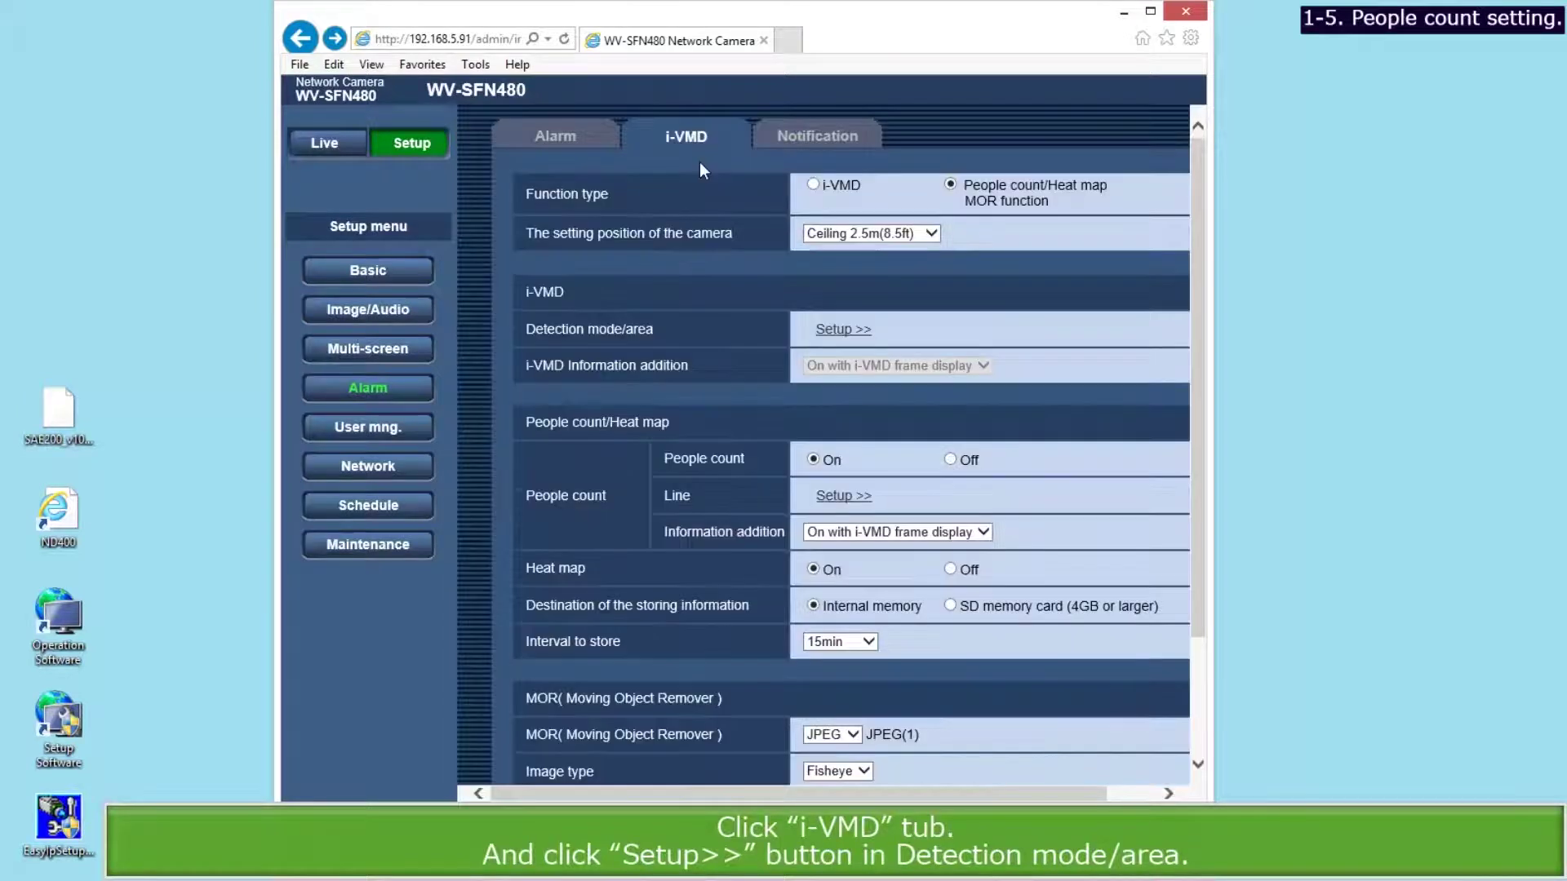
click(829, 330)
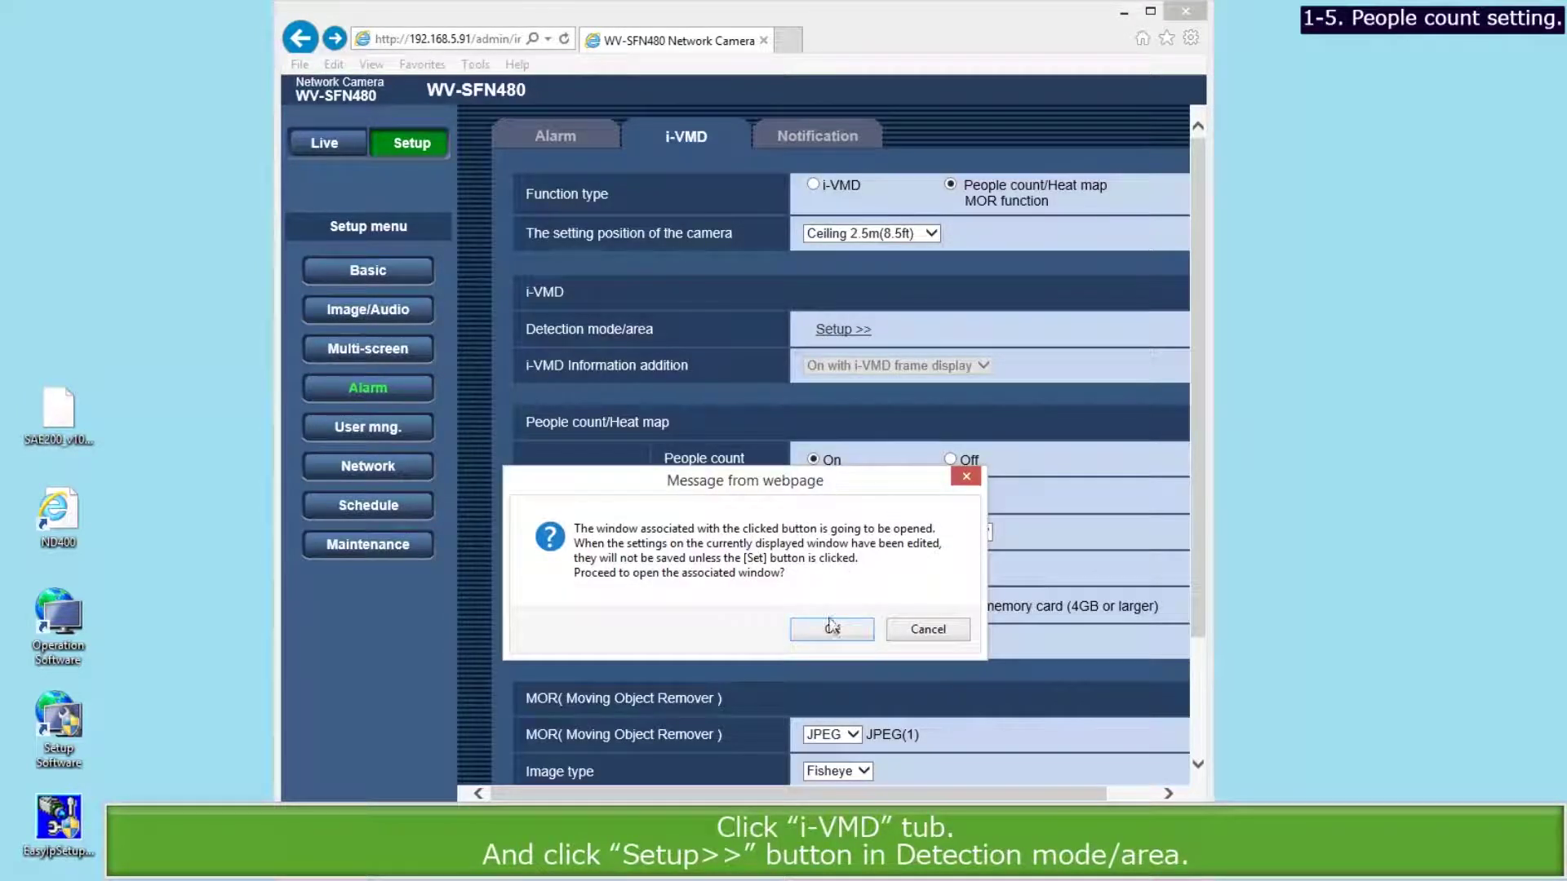
click(830, 629)
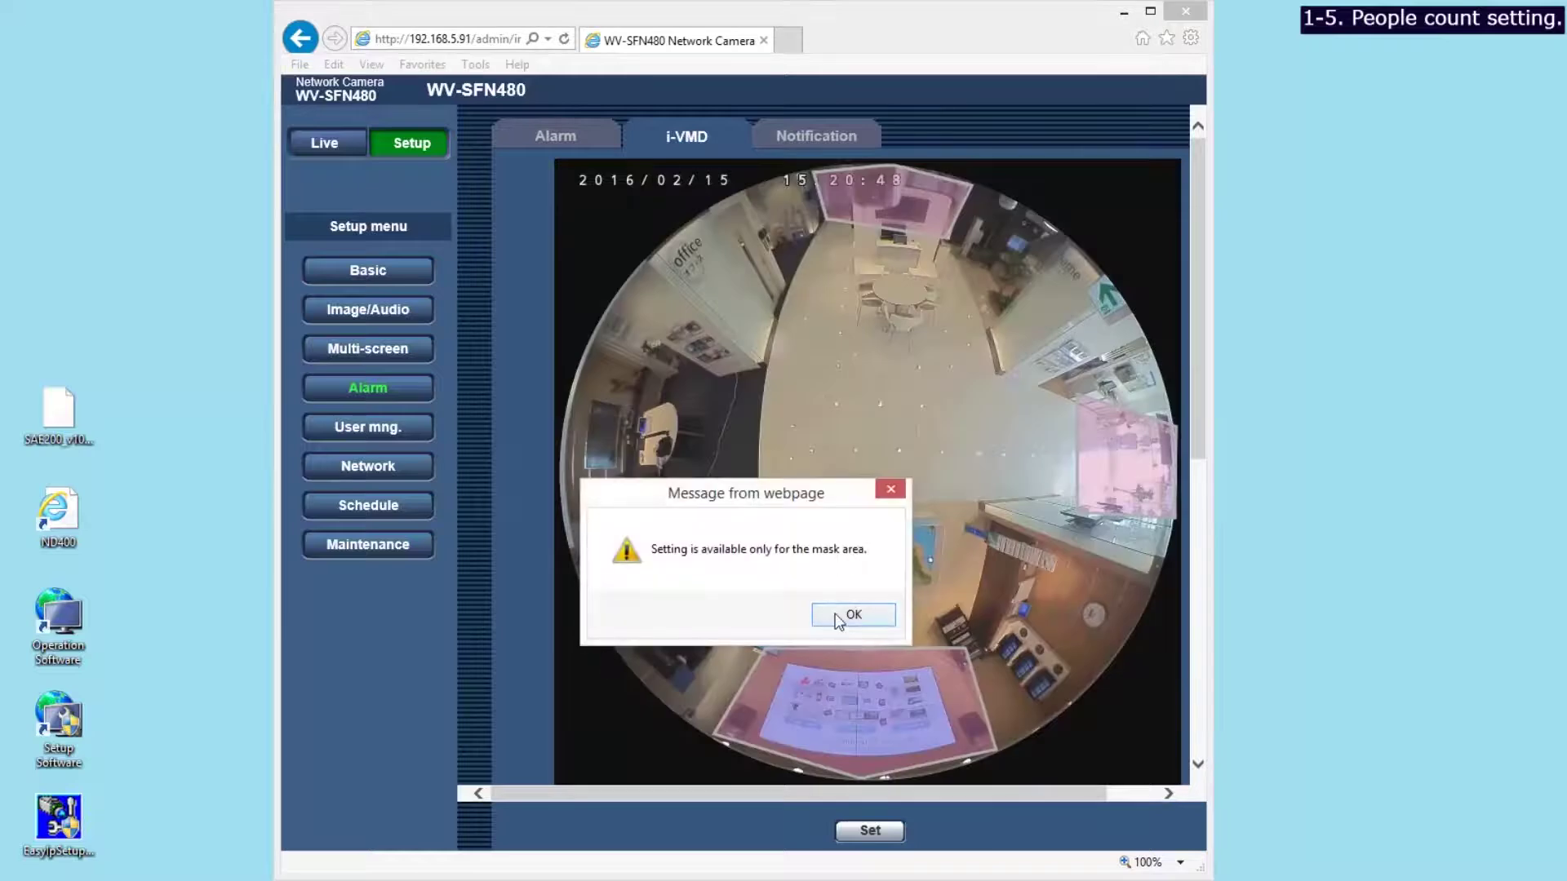
click(838, 620)
drag(1192, 430, 1196, 466)
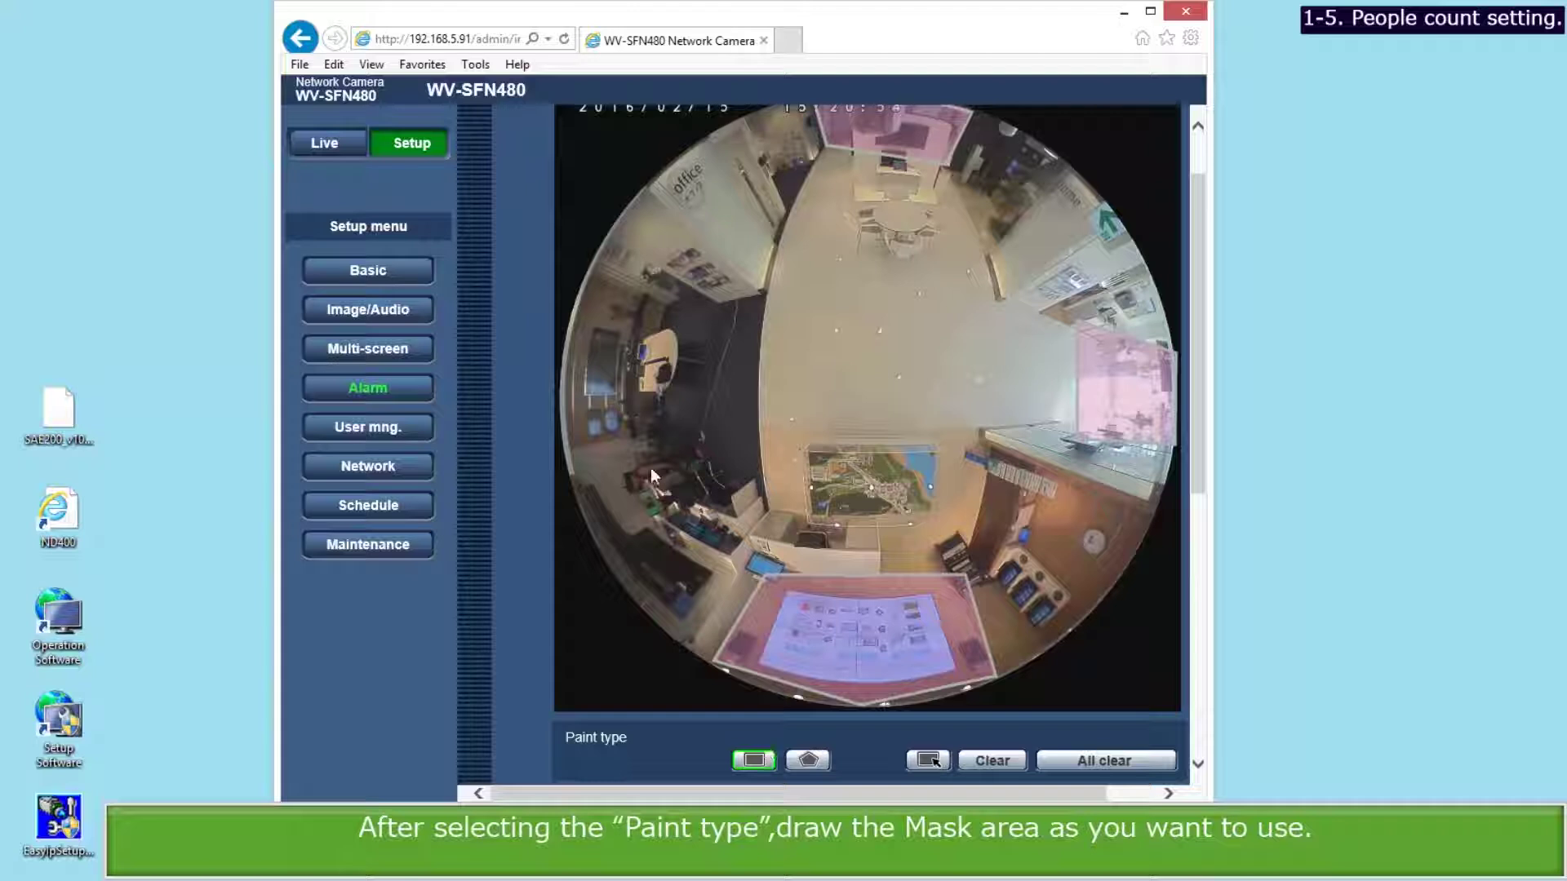
mouse_move(634, 418)
mouse_down()
mouse_move(648, 494)
mouse_move(761, 563)
mouse_up()
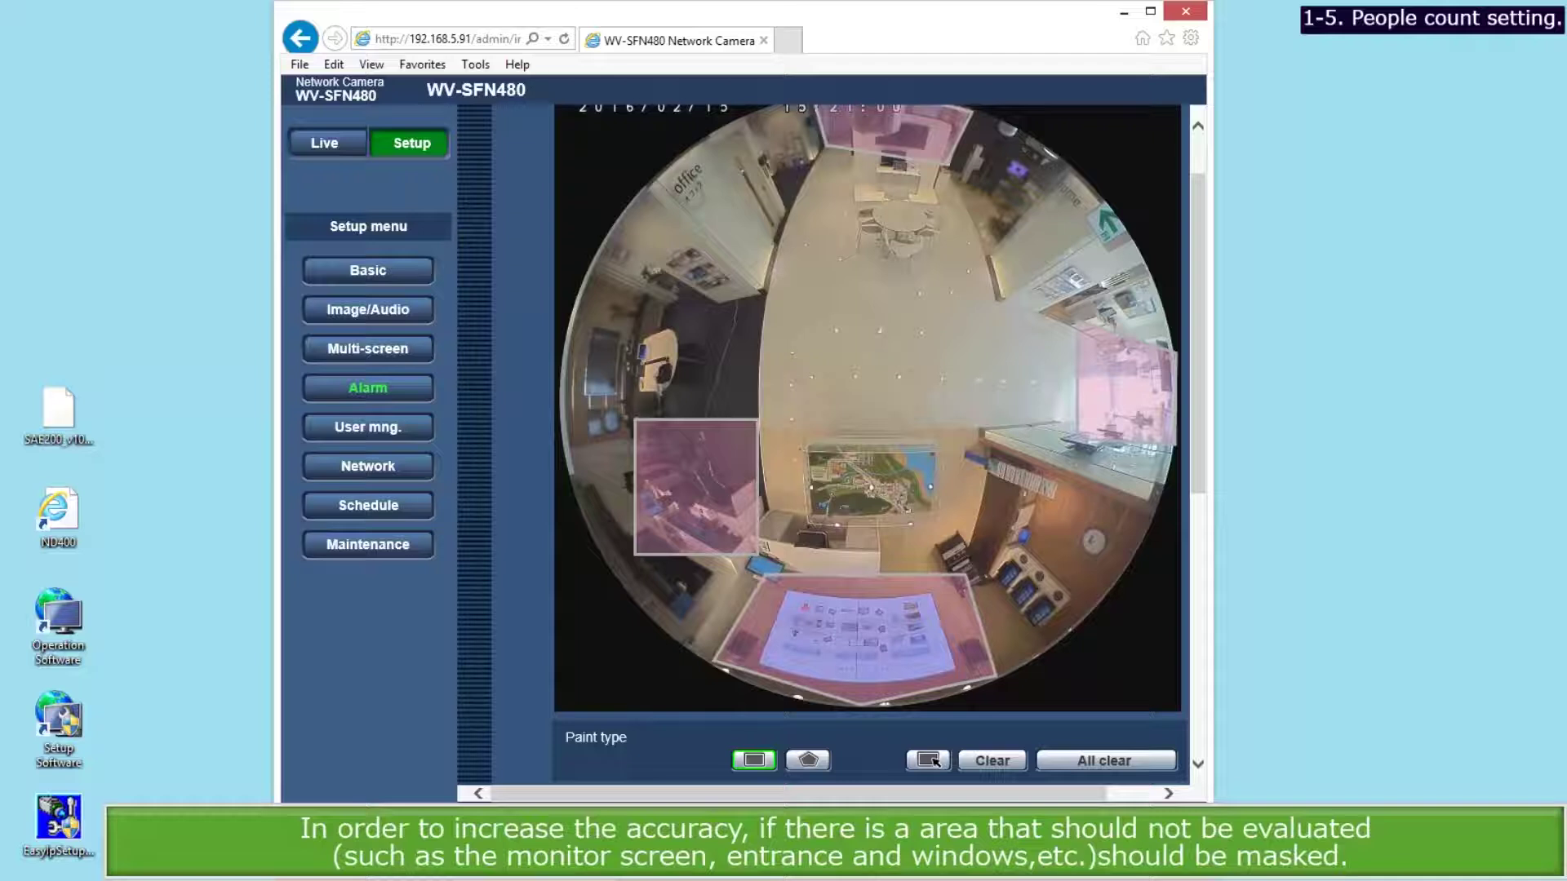
scroll(867, 445, up, 1)
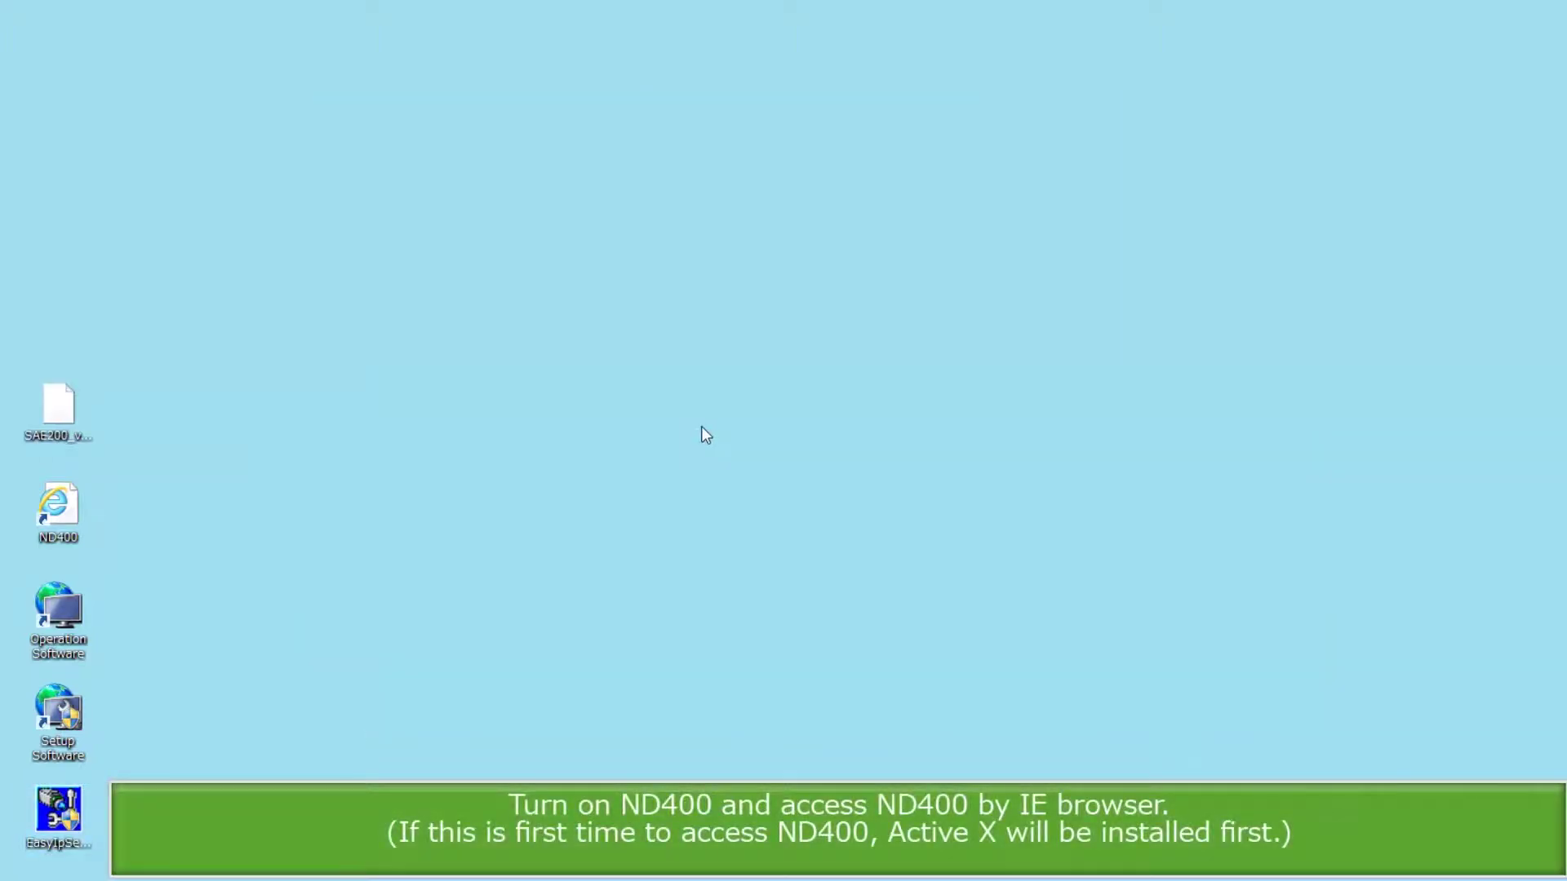
Log in to the WJ-ND400 recorder as ADMIN and apply the Quick setup clock as Jan 28 16, 11:03 AM.
double_click(56, 525)
text(ADMIN)
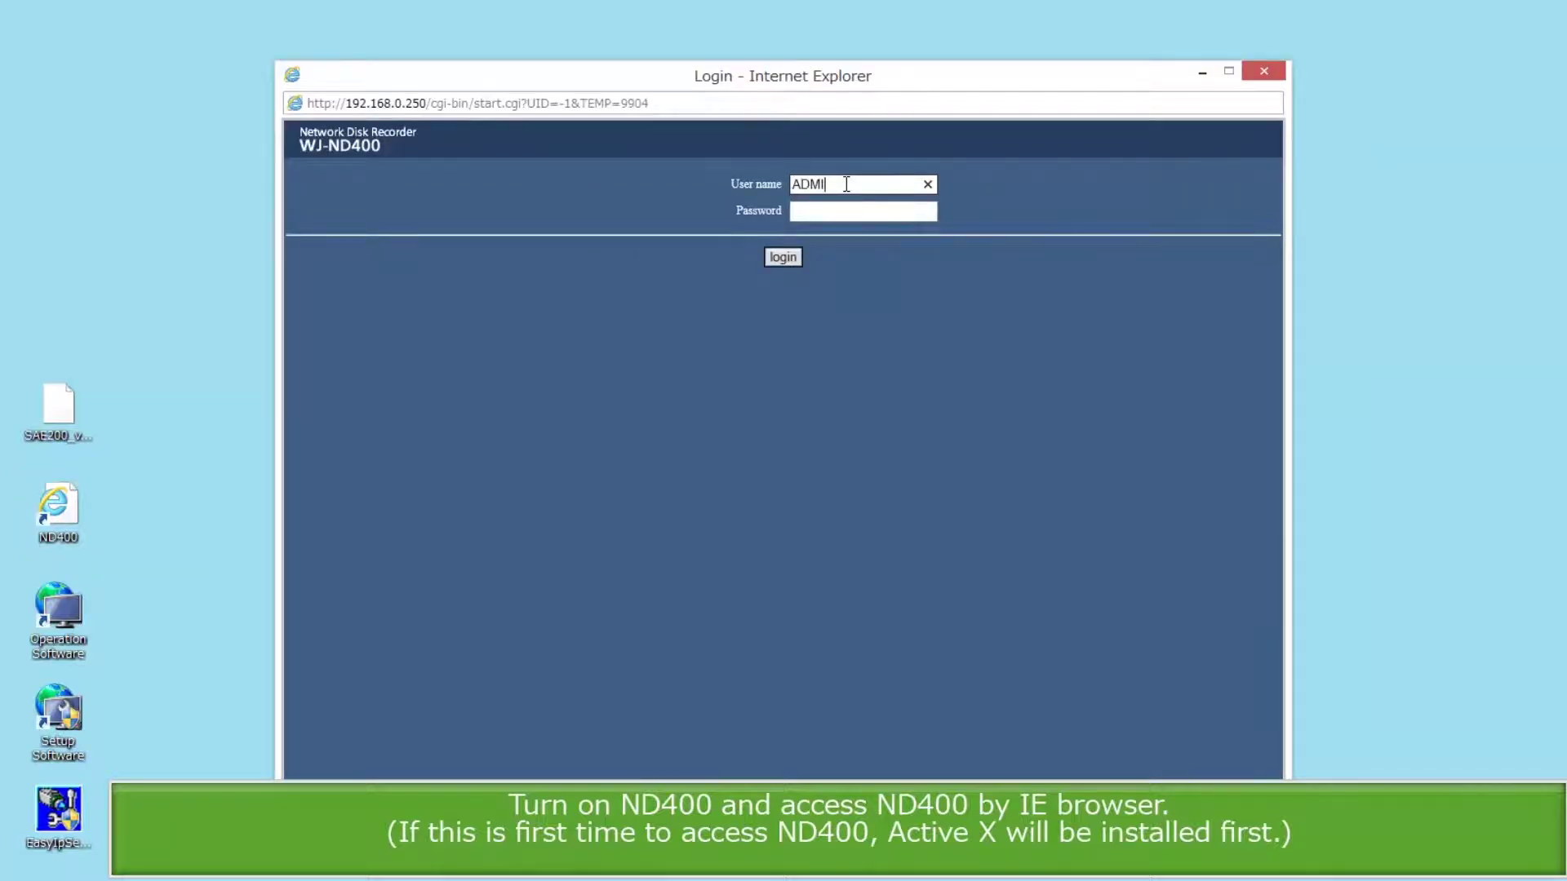
key(Tab)
text(12345)
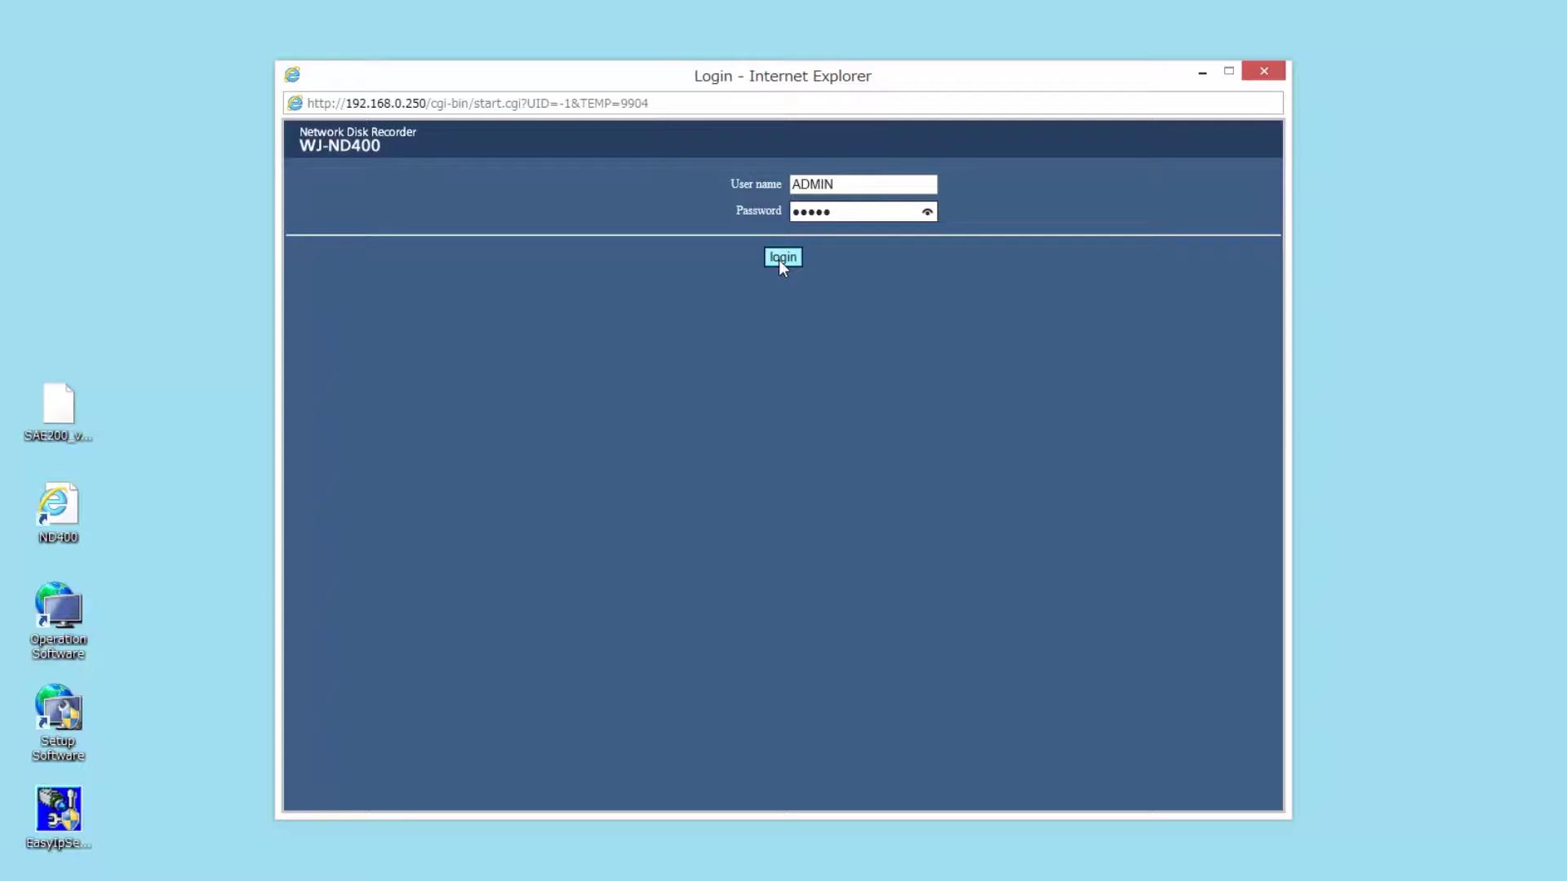
click(779, 259)
click(527, 182)
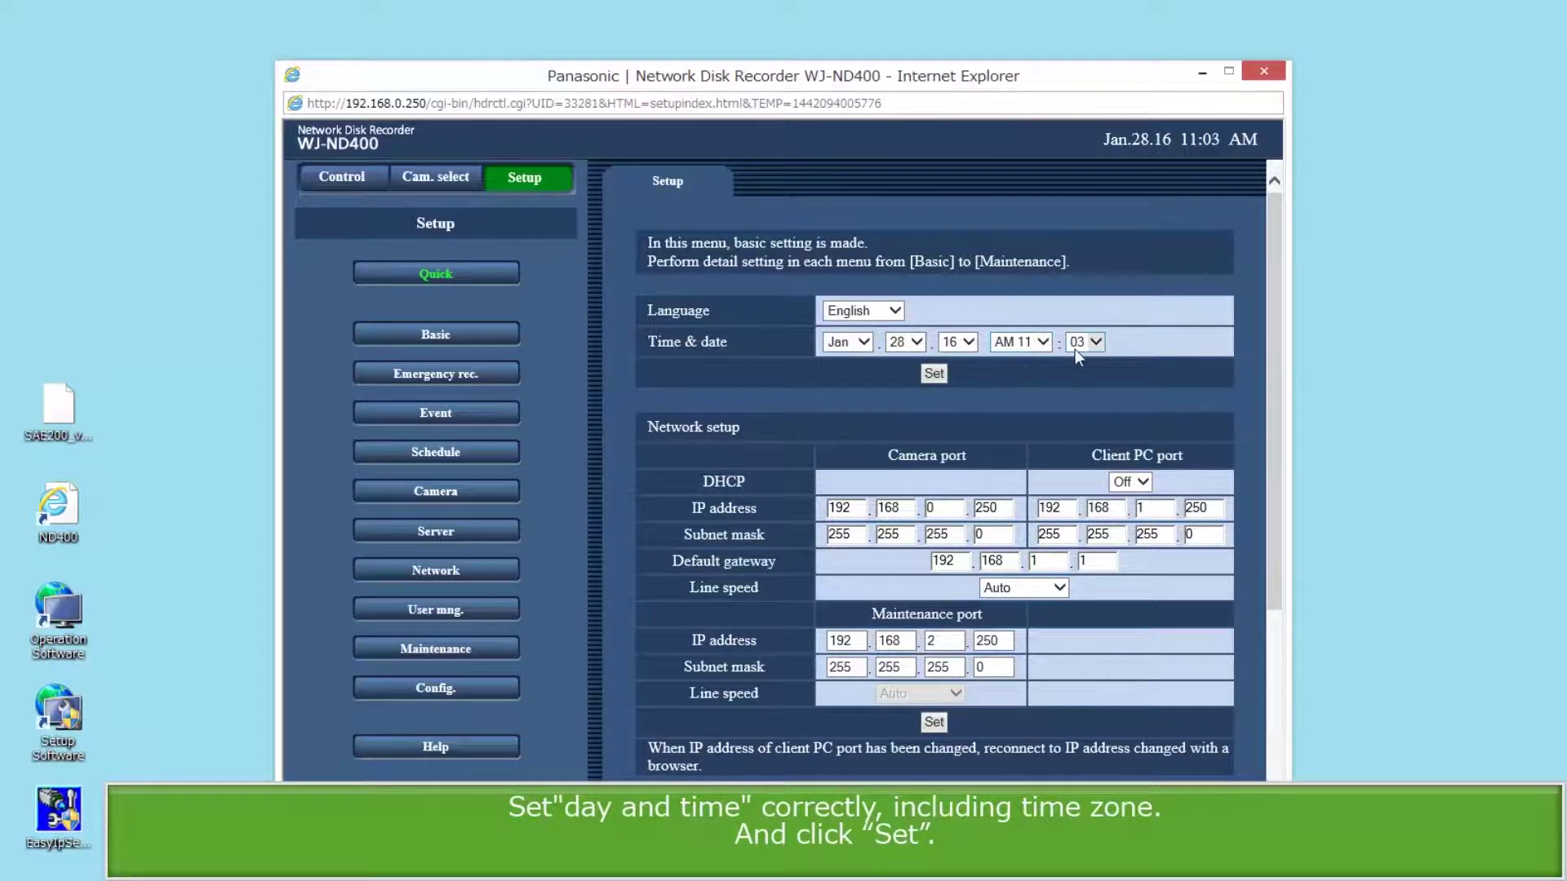
click(934, 374)
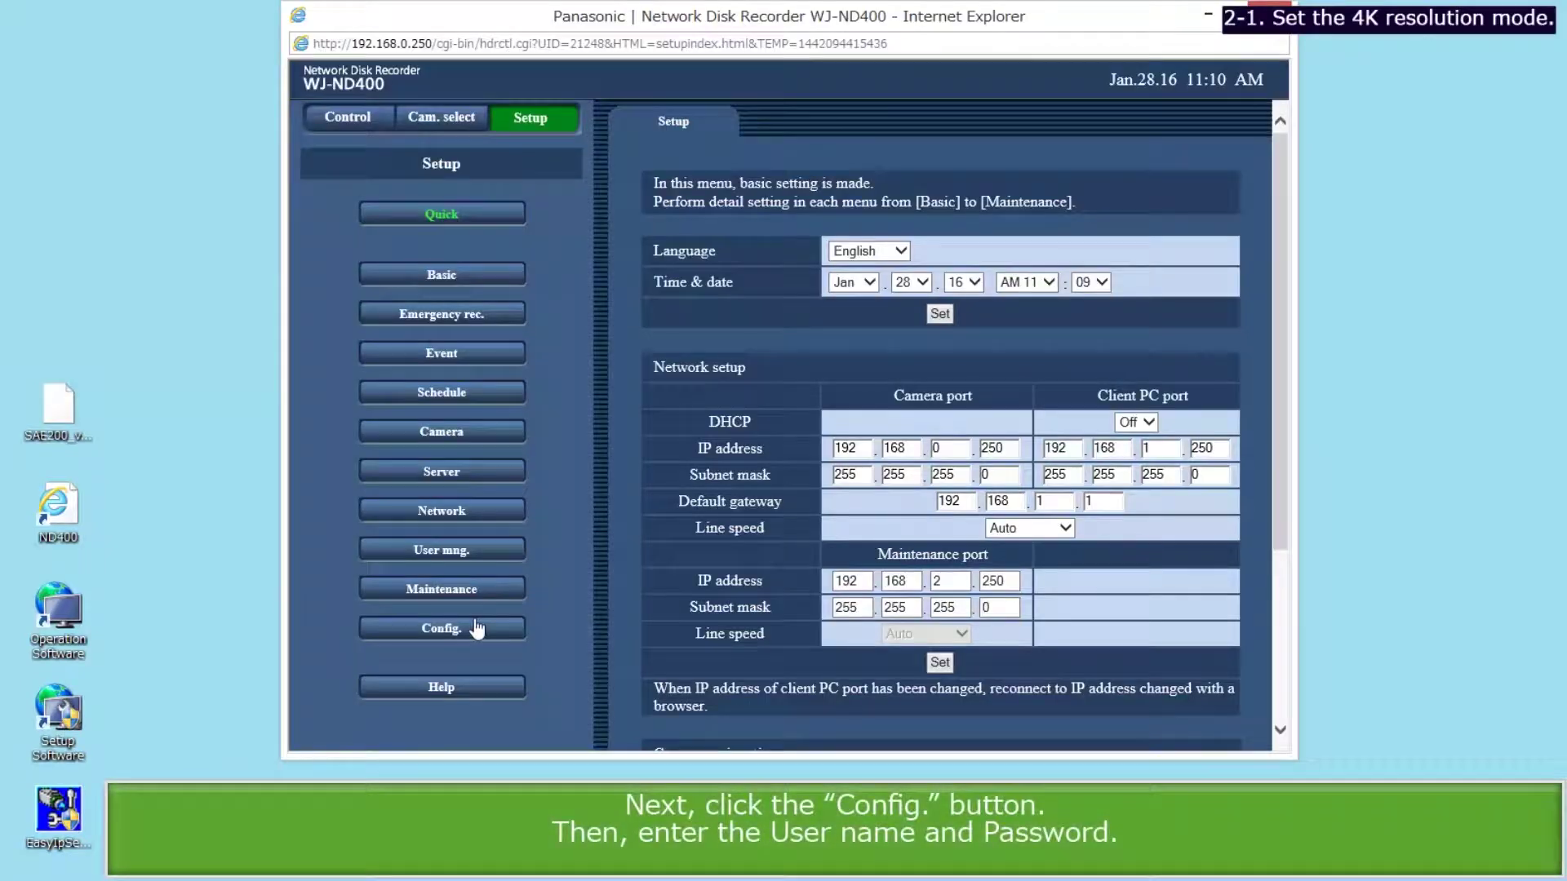
Enter the recorder's configuration area by signing in with the administrator name and password.
click(476, 629)
click(761, 469)
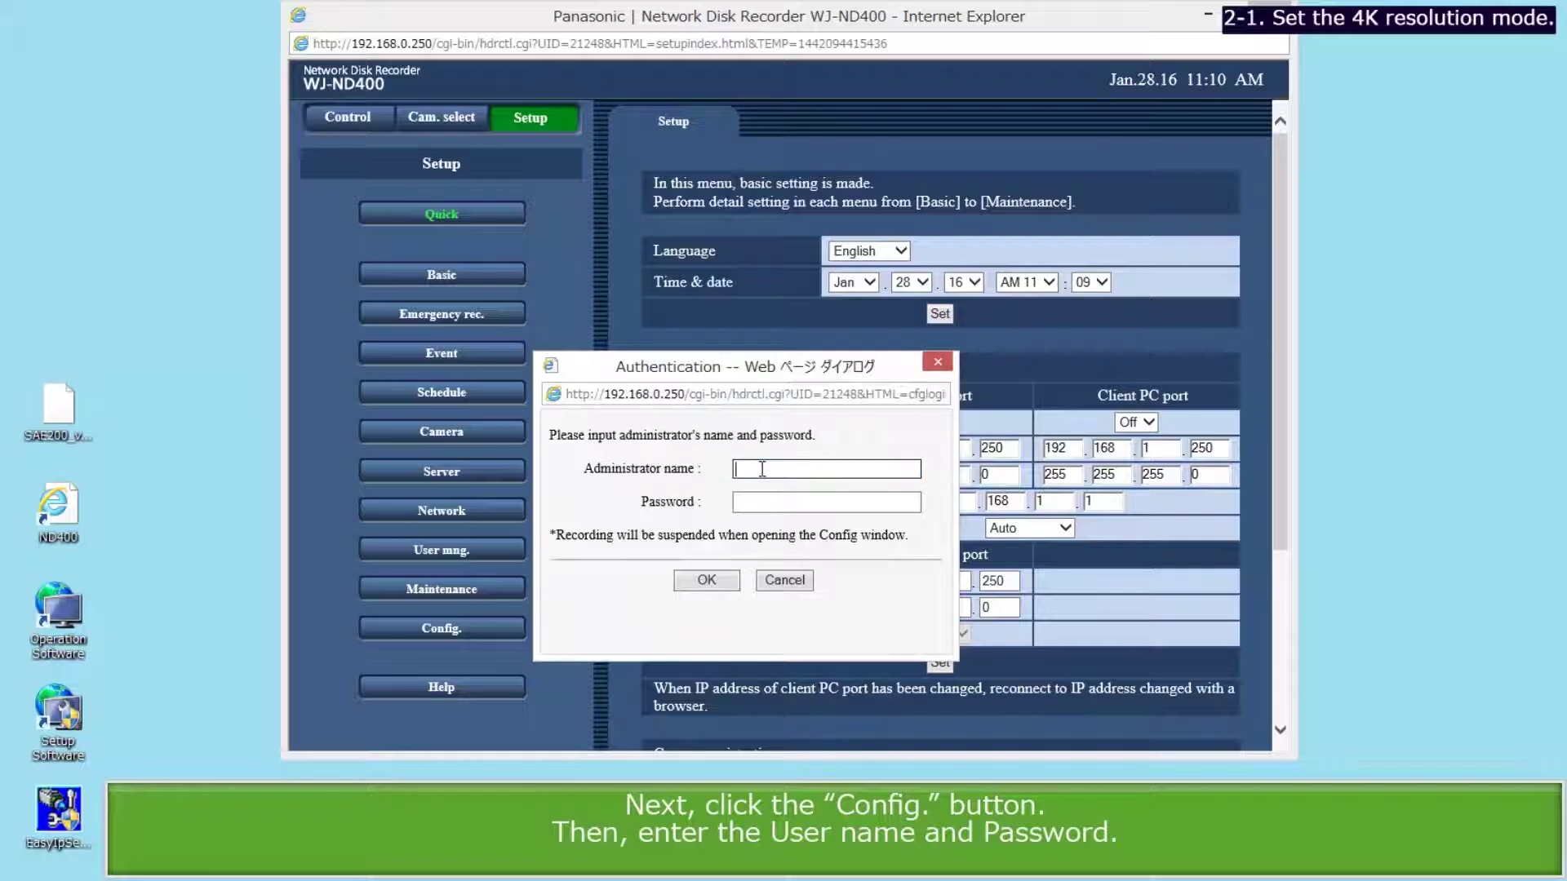
text(ADMIN)
click(743, 501)
text(12345)
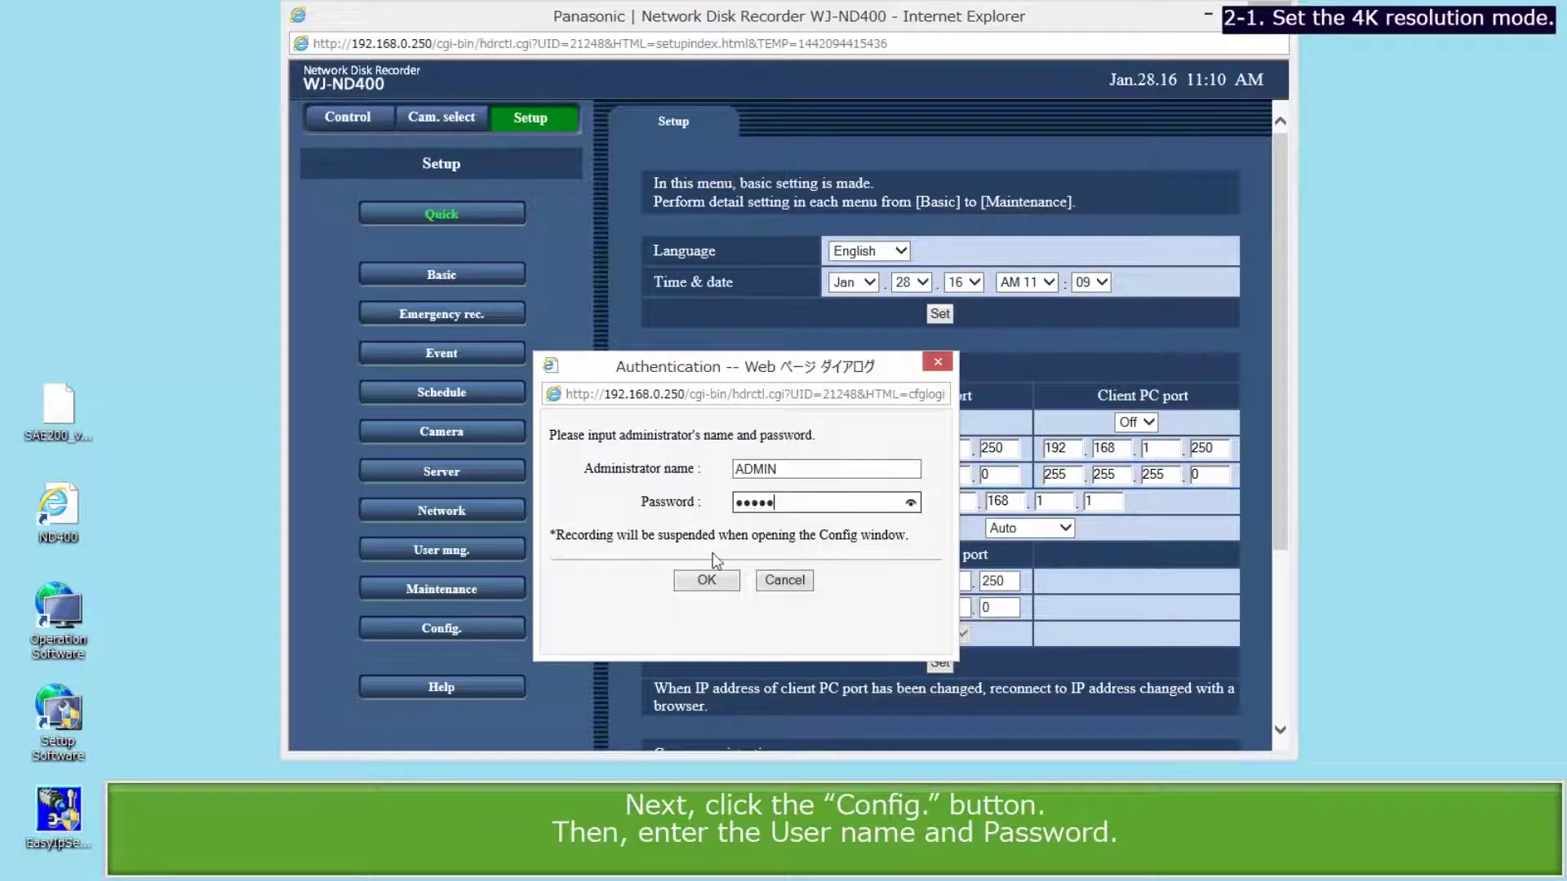
click(707, 581)
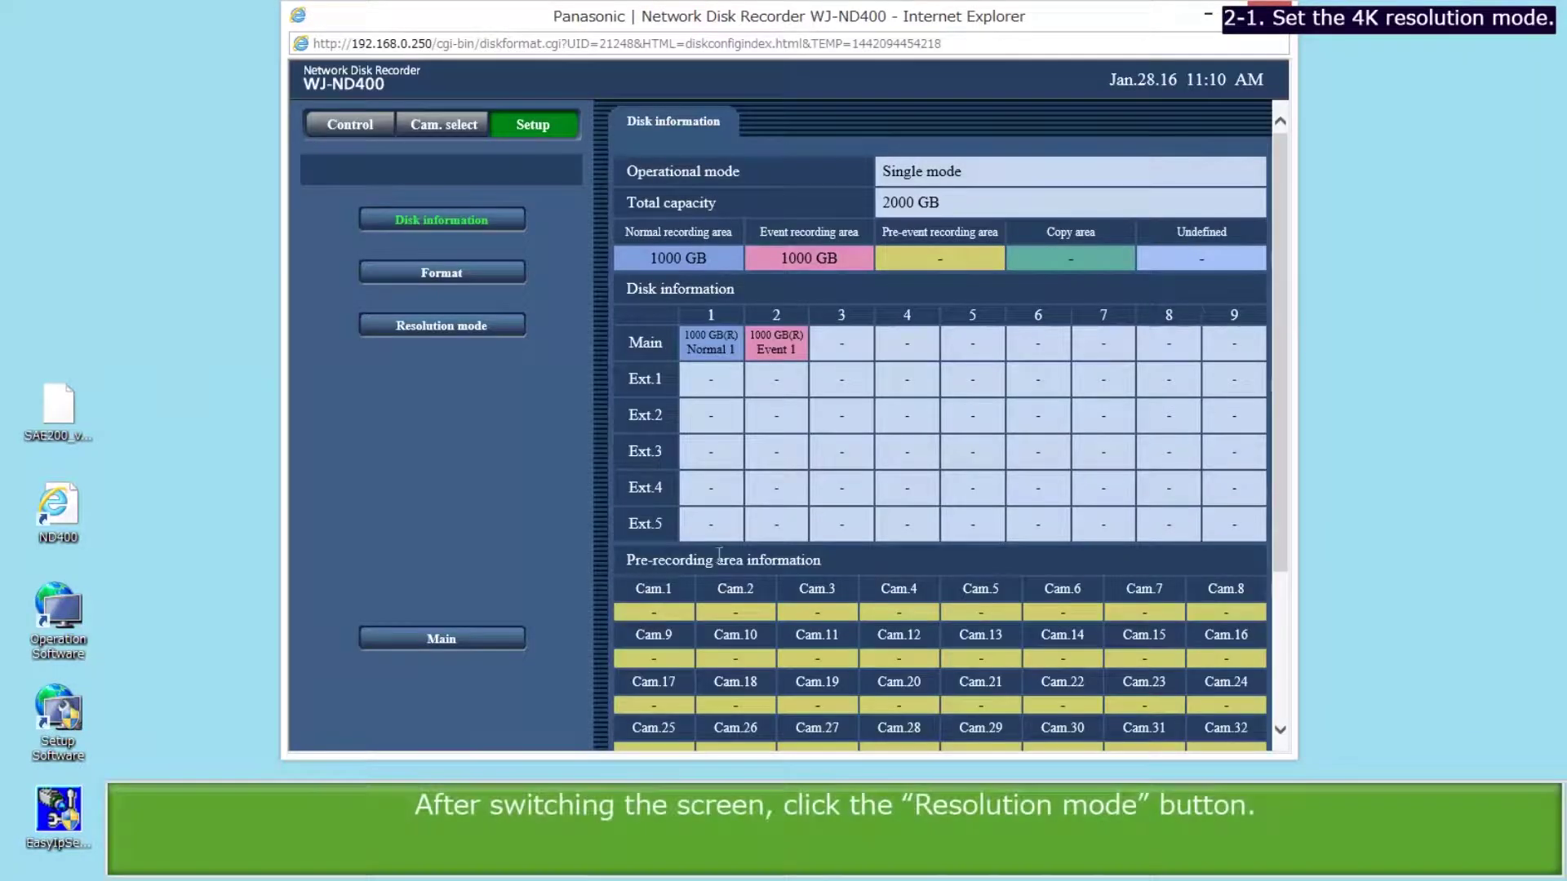
Switch the recorder's resolution mode to 4K resolution and confirm the restart.
click(424, 326)
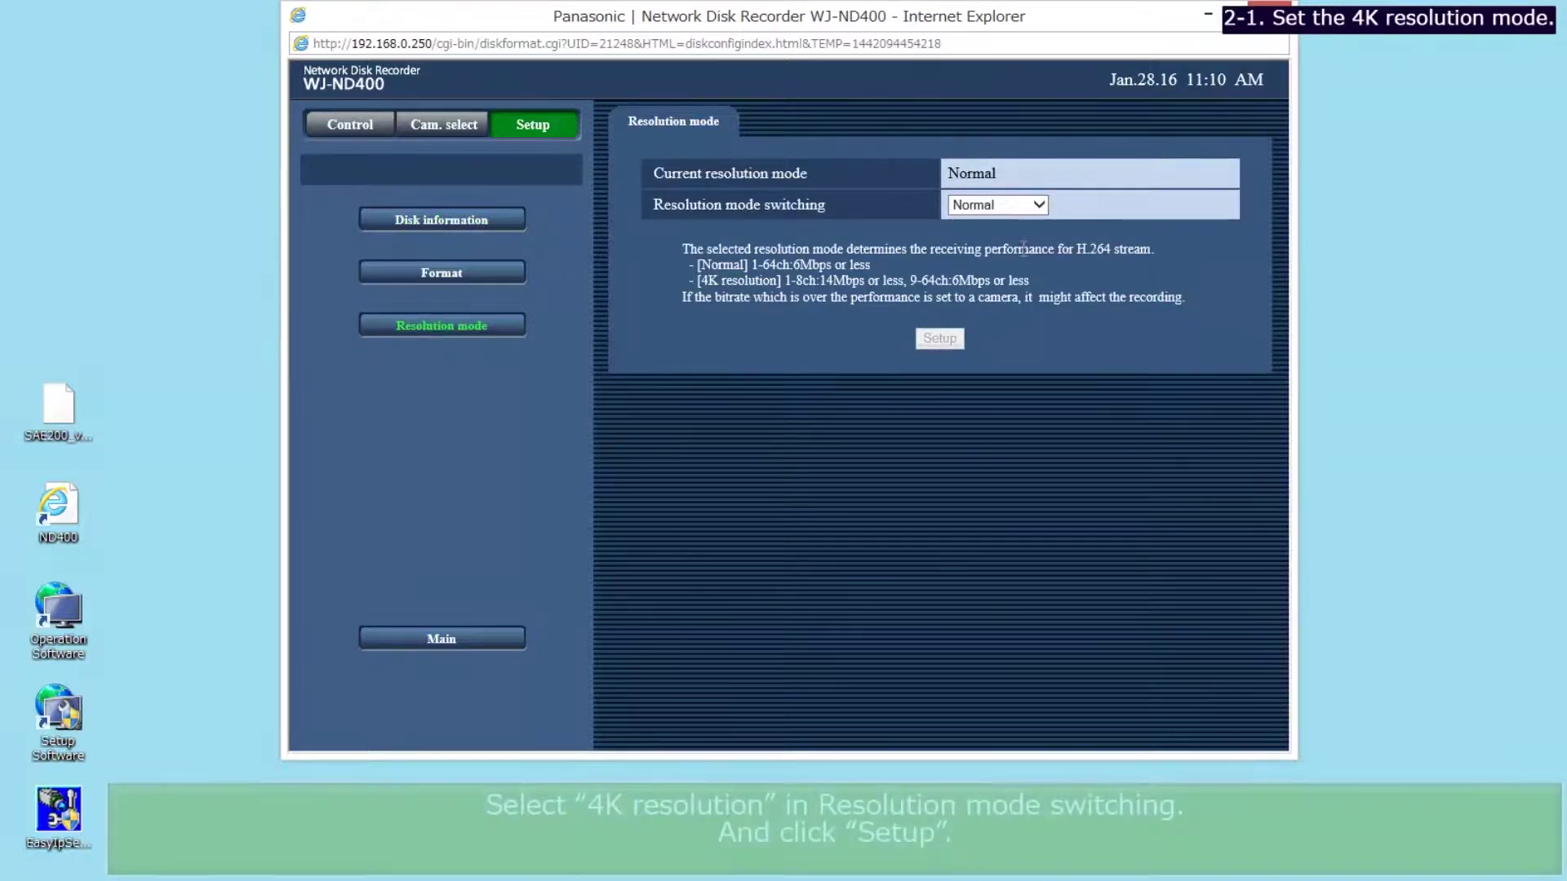
click(1038, 198)
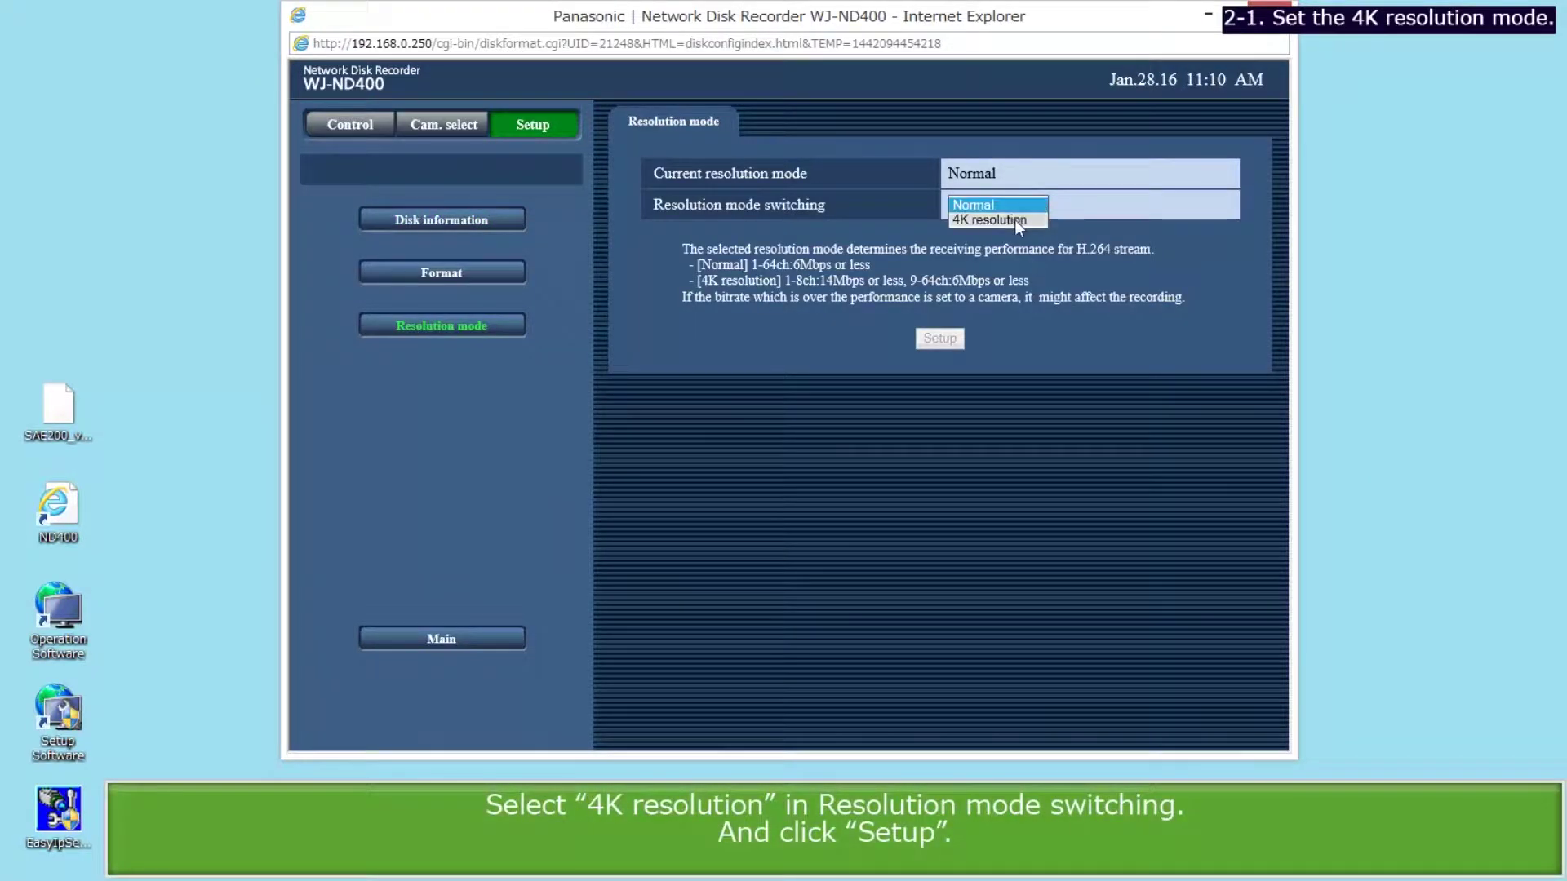
click(1016, 218)
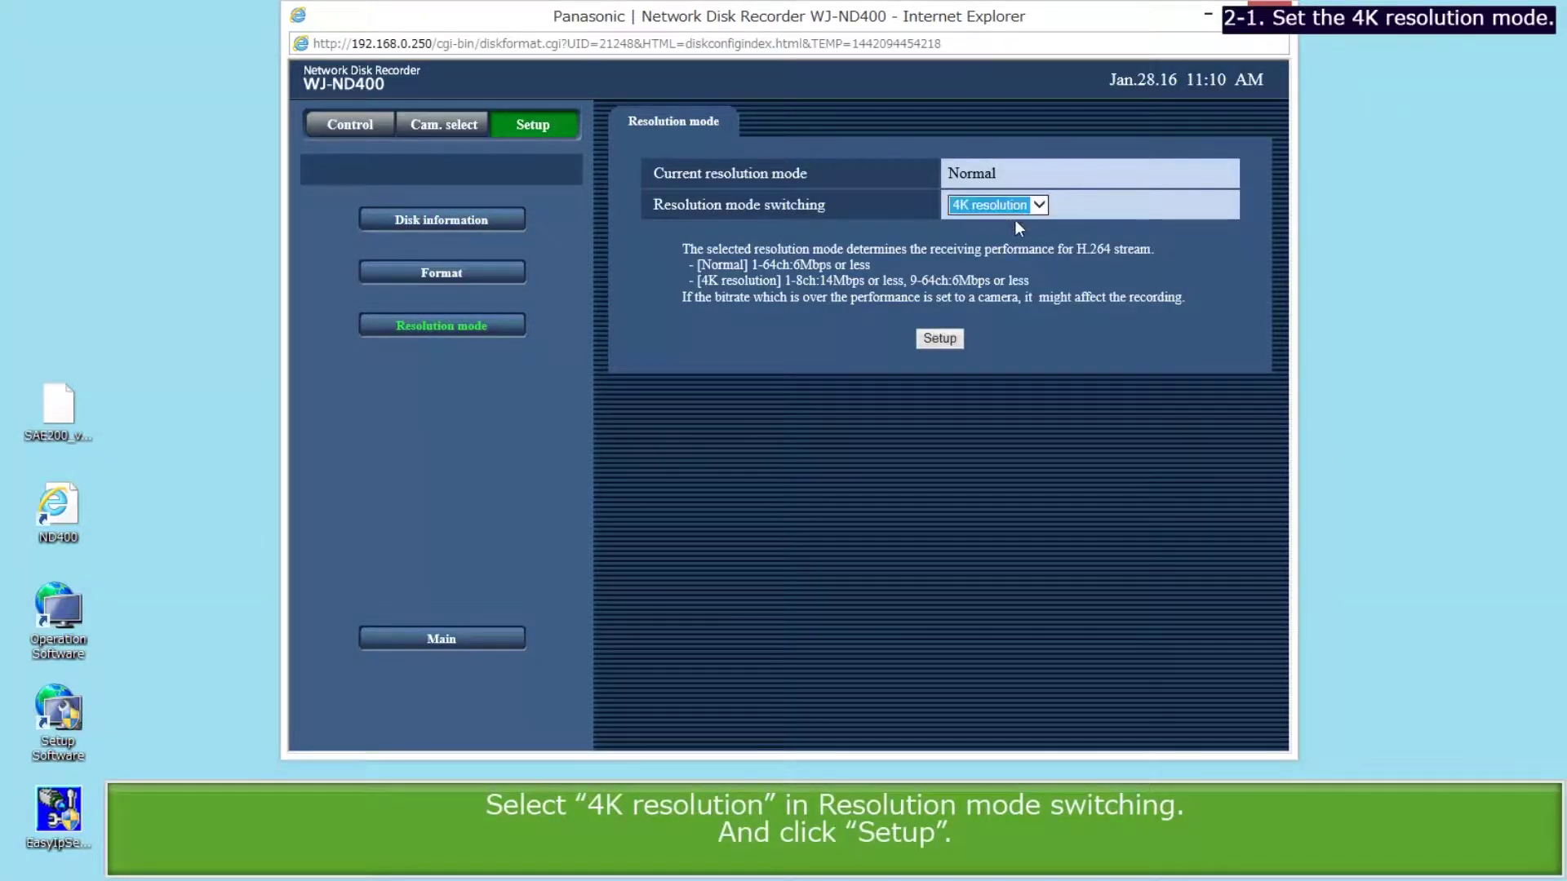
click(944, 339)
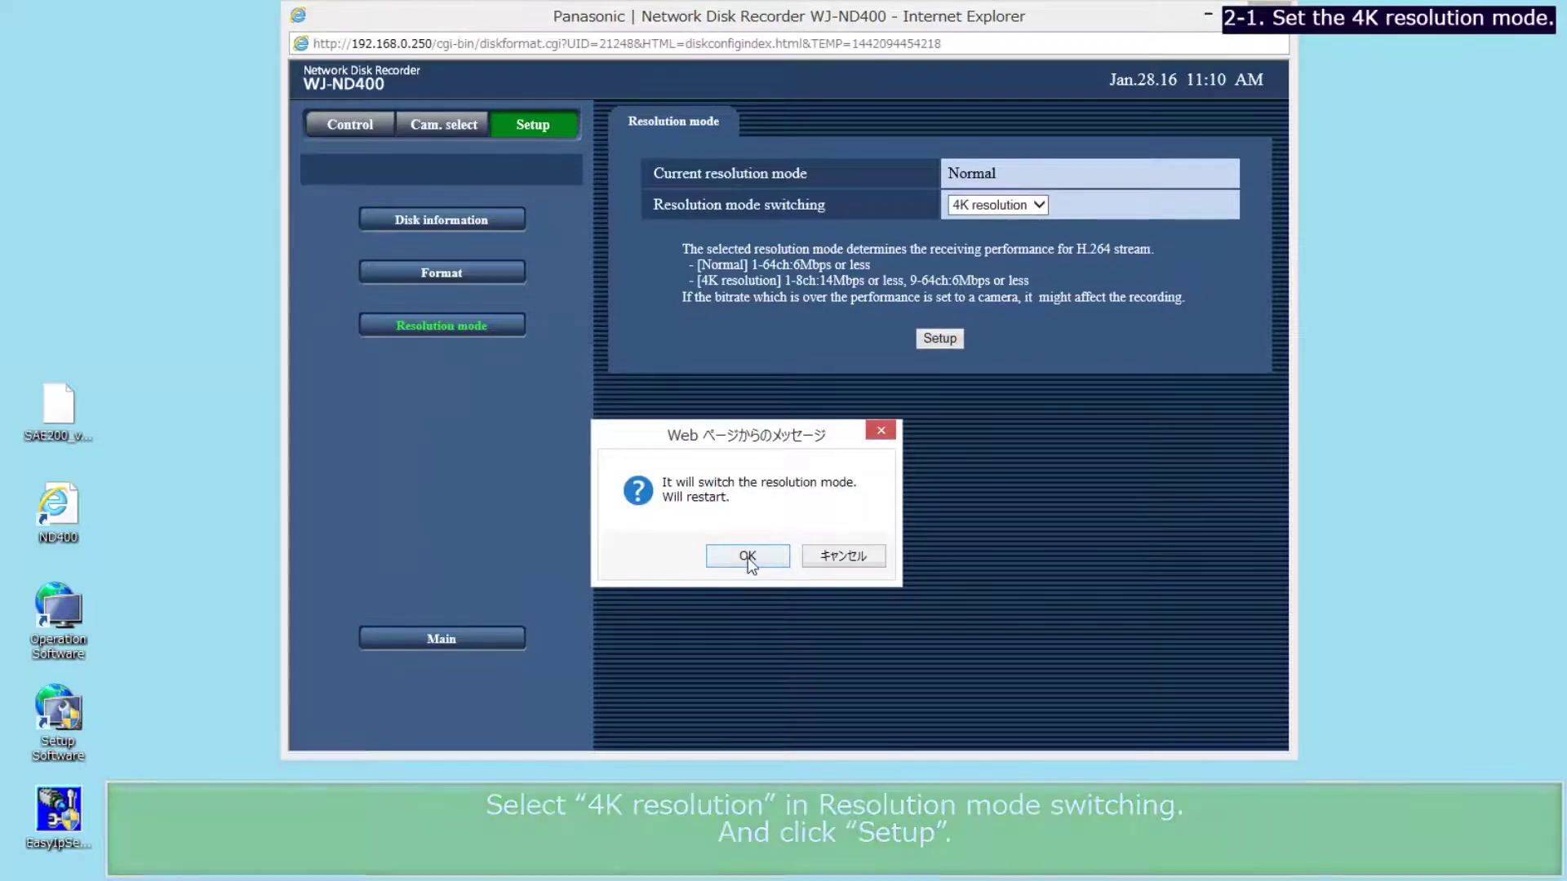
click(747, 557)
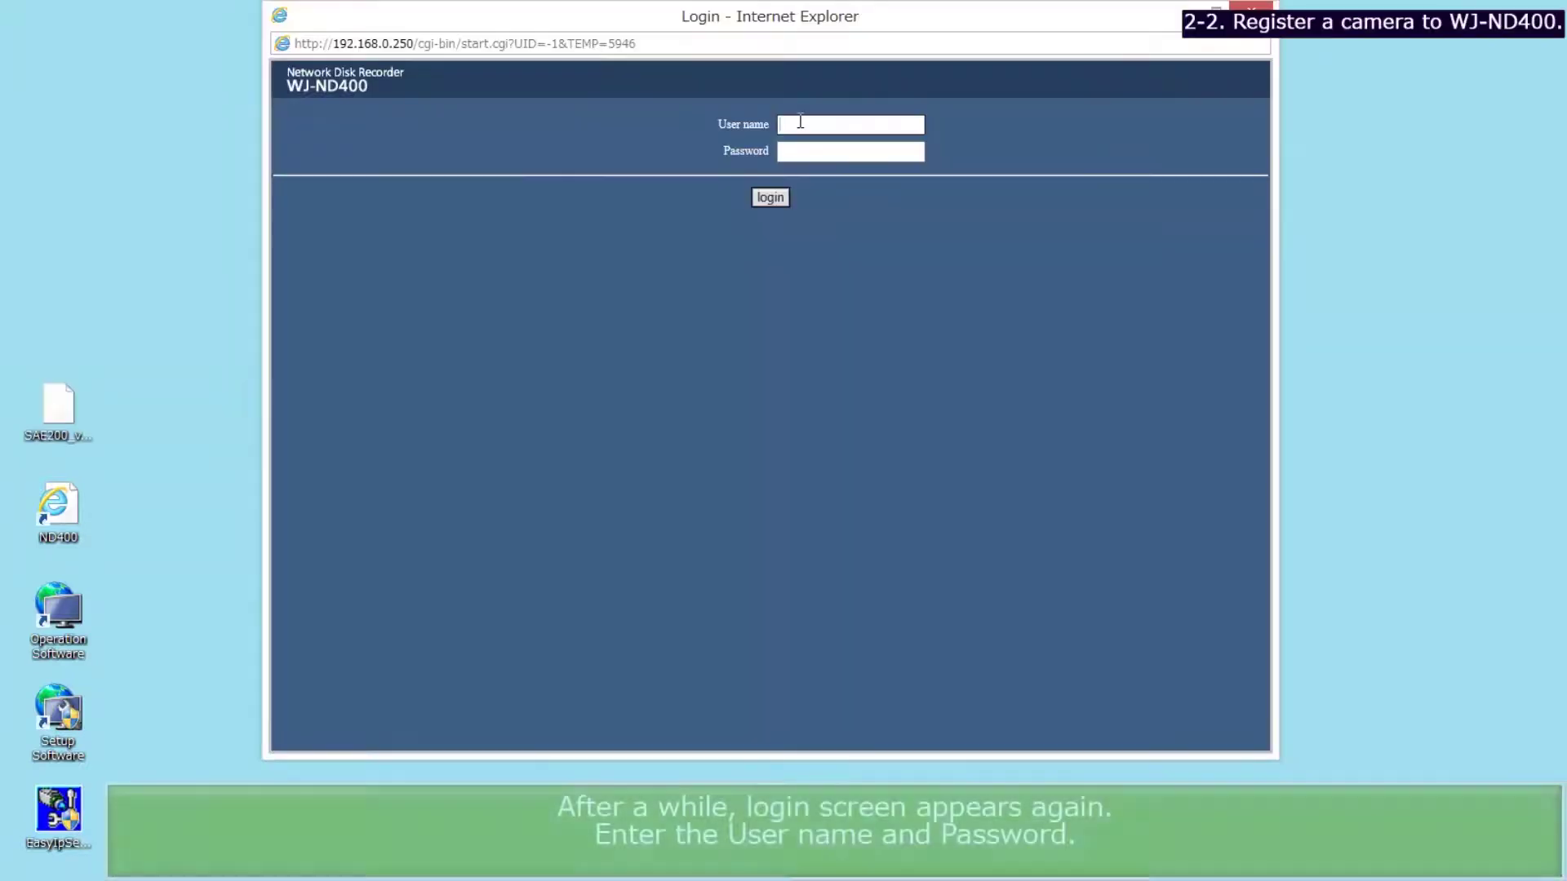
Log back into the WJ-ND400 and open the NW camera registration page under Setup.
text(ADMIN)
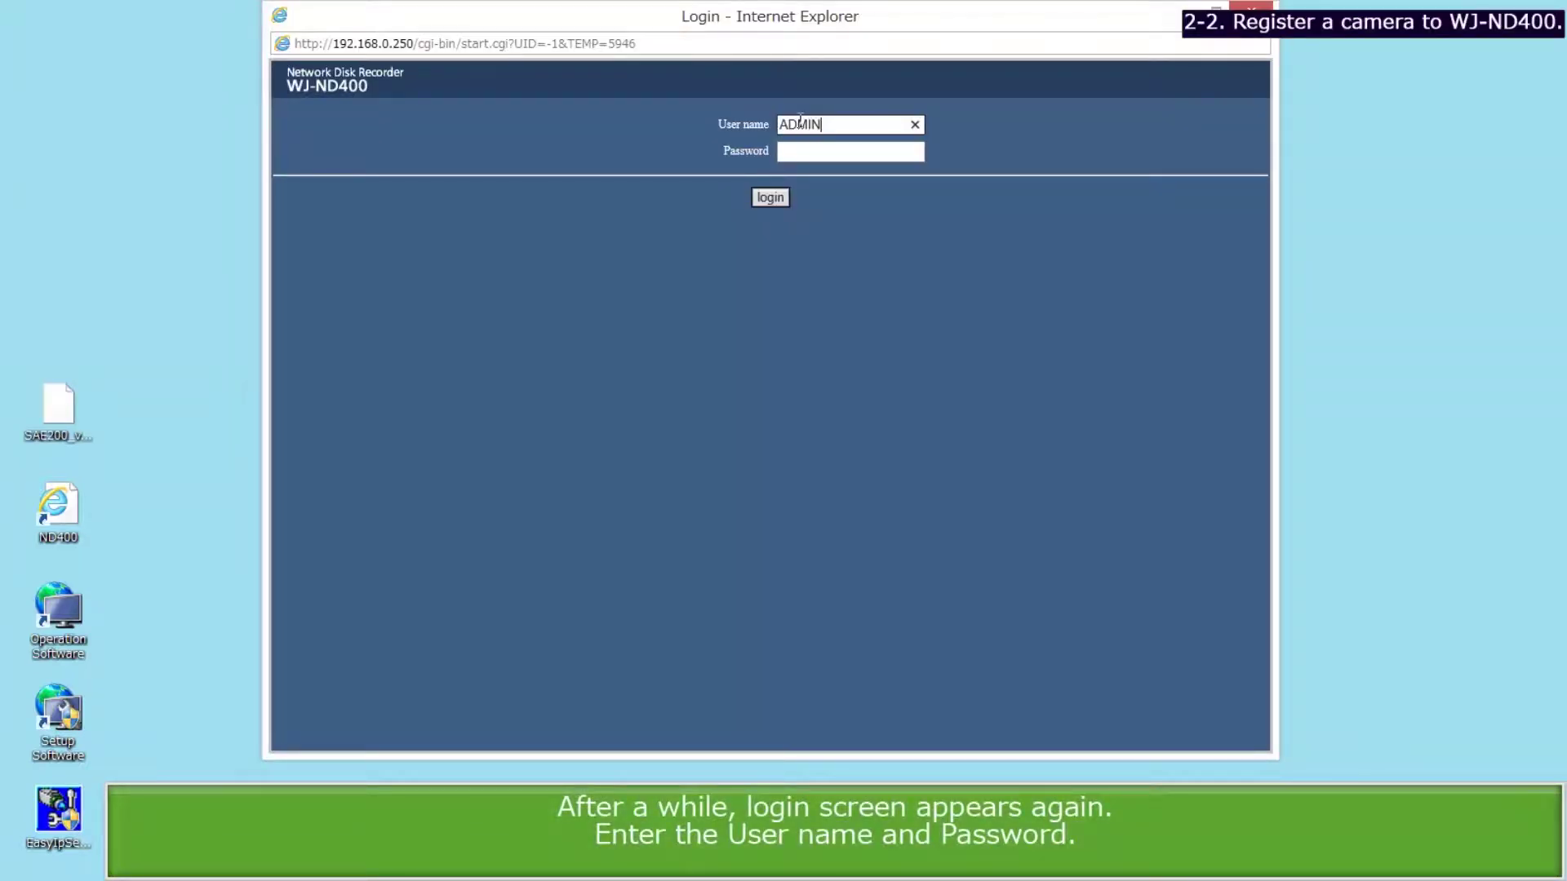
key(Tab)
text(1)
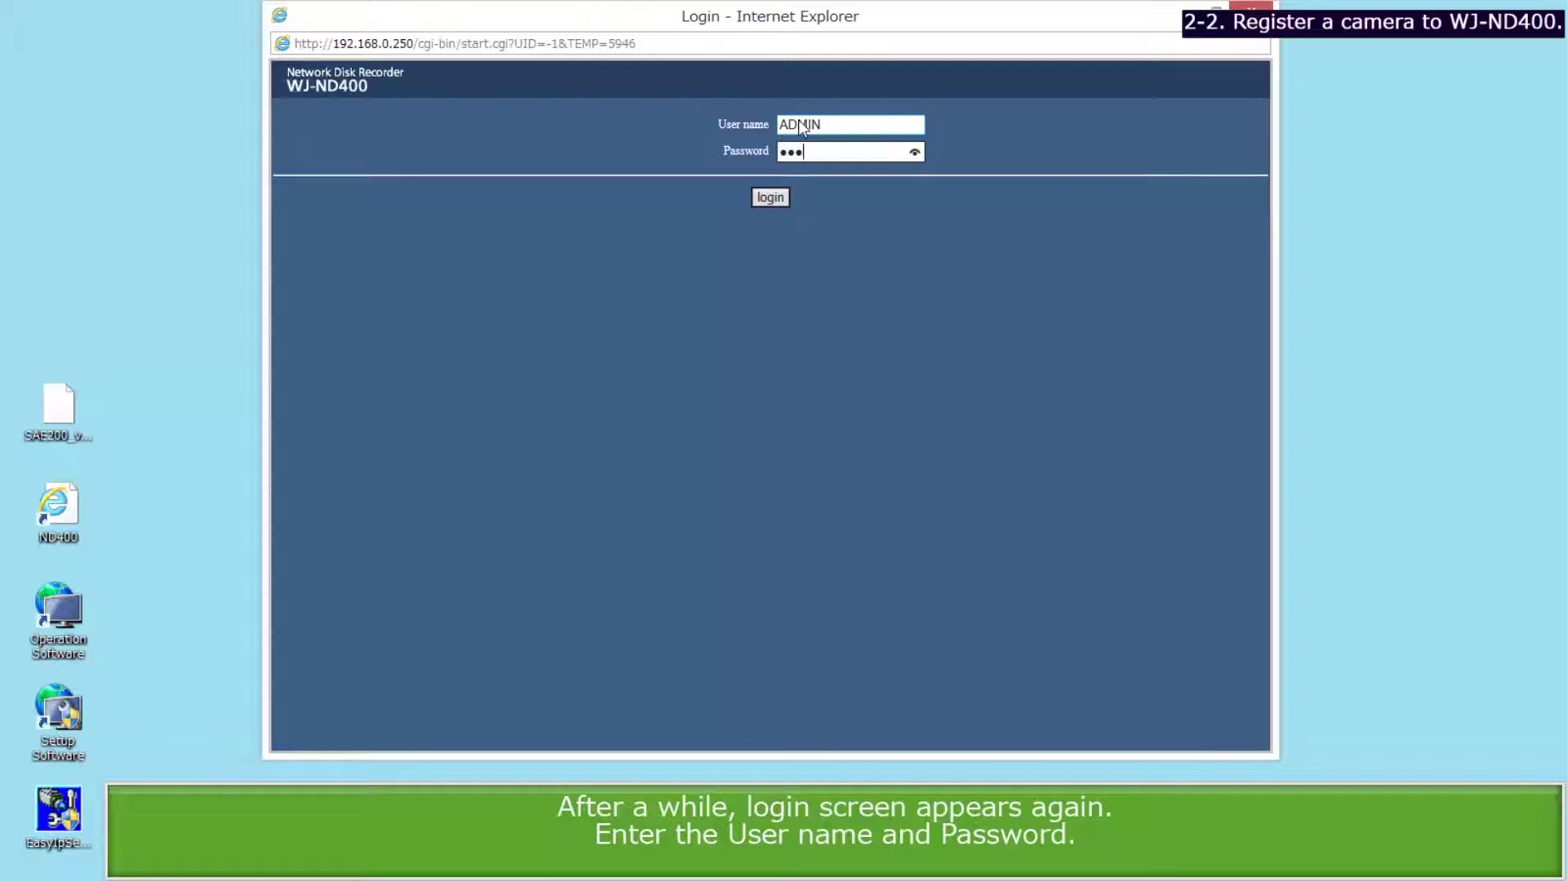
click(770, 197)
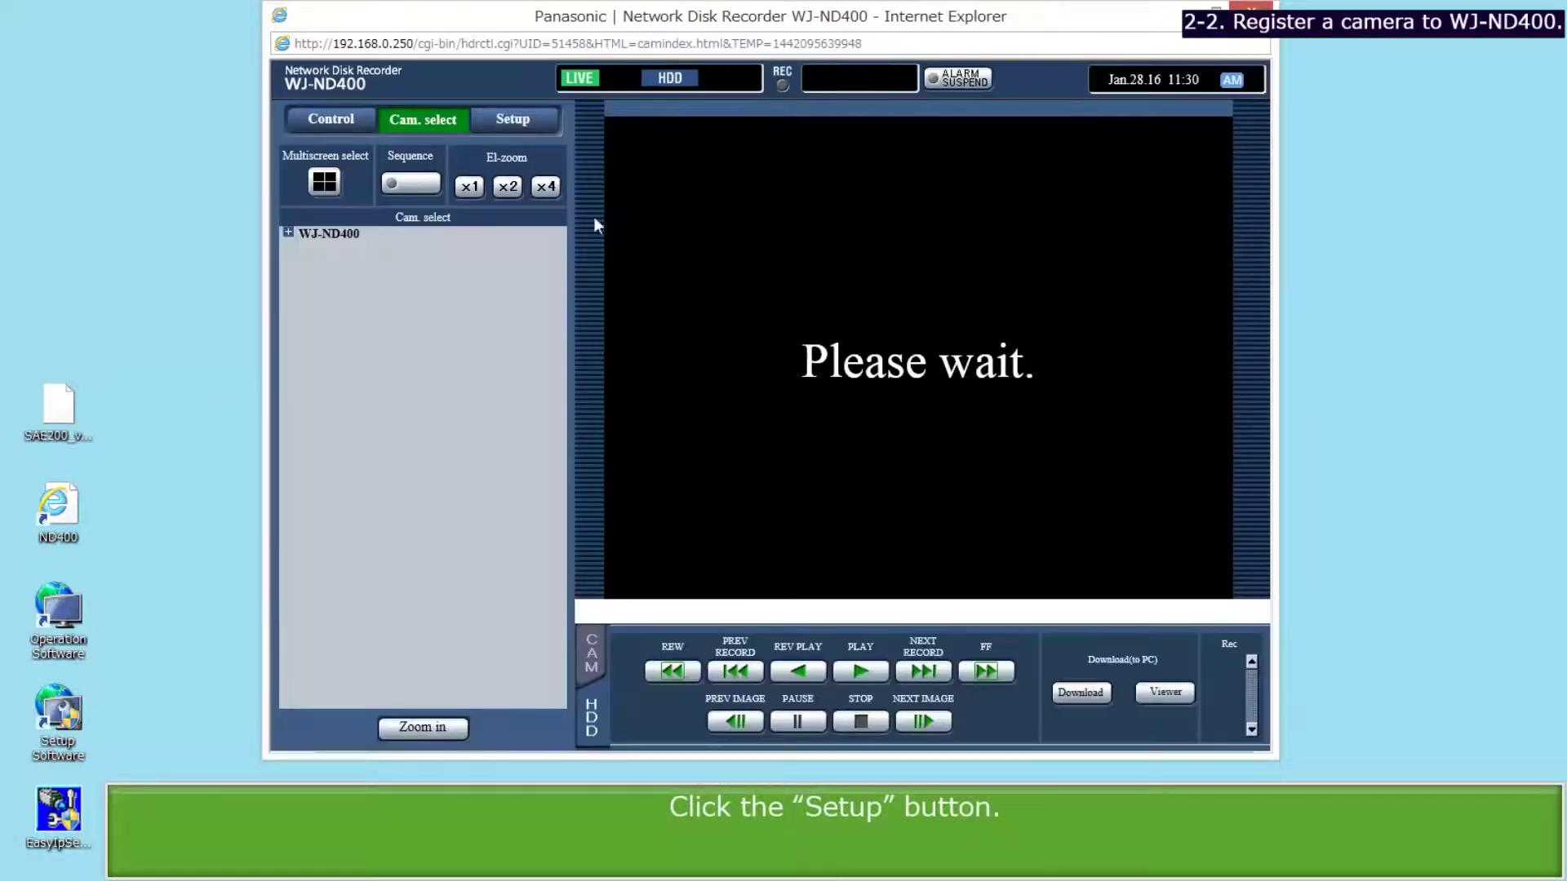
click(526, 122)
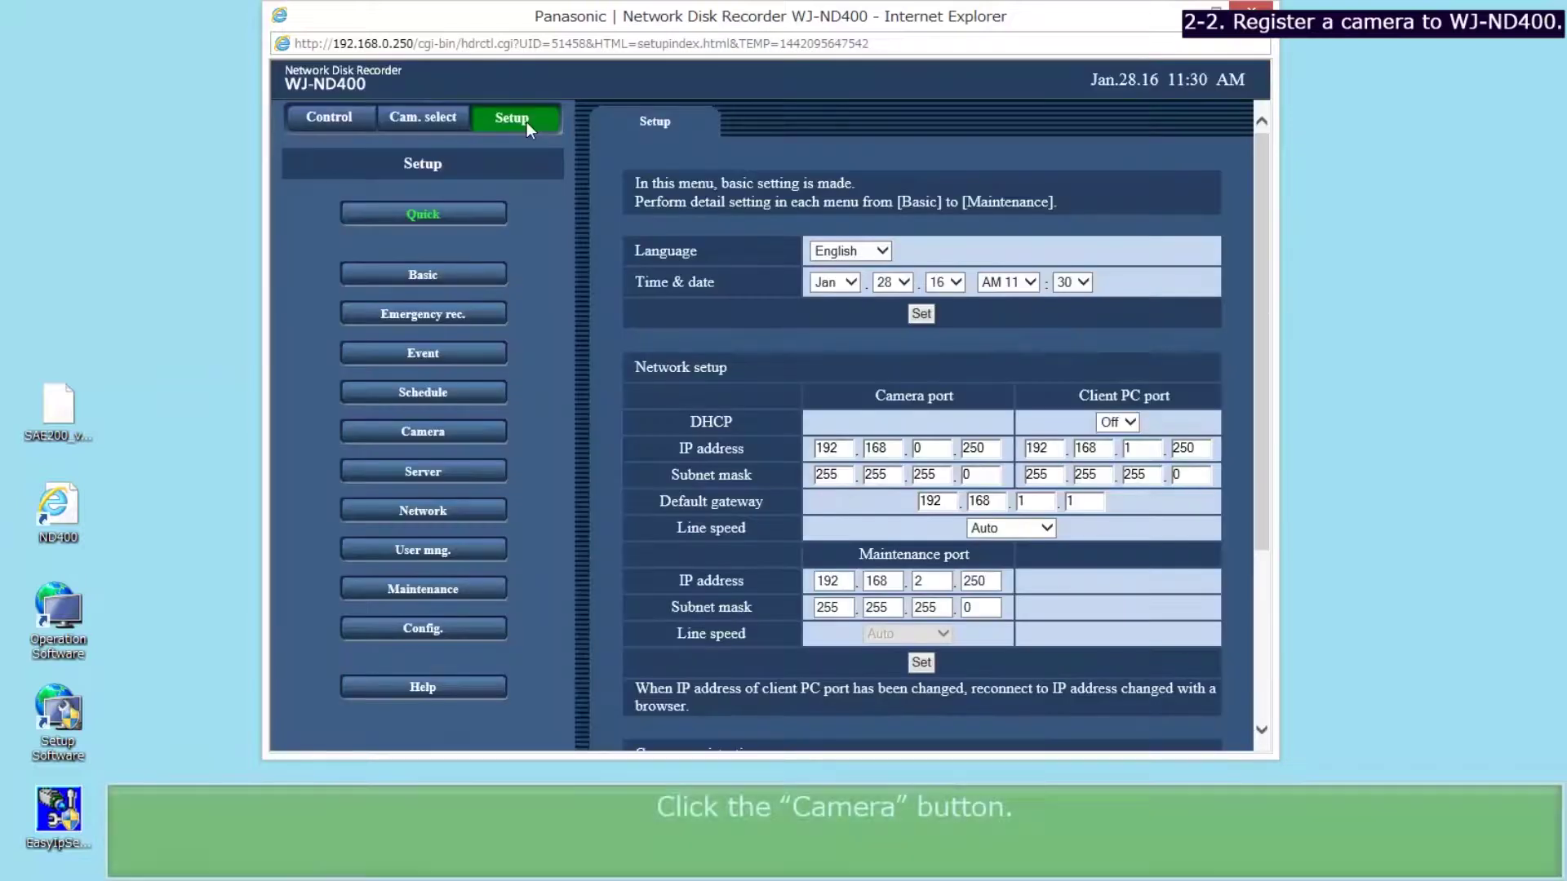
click(463, 433)
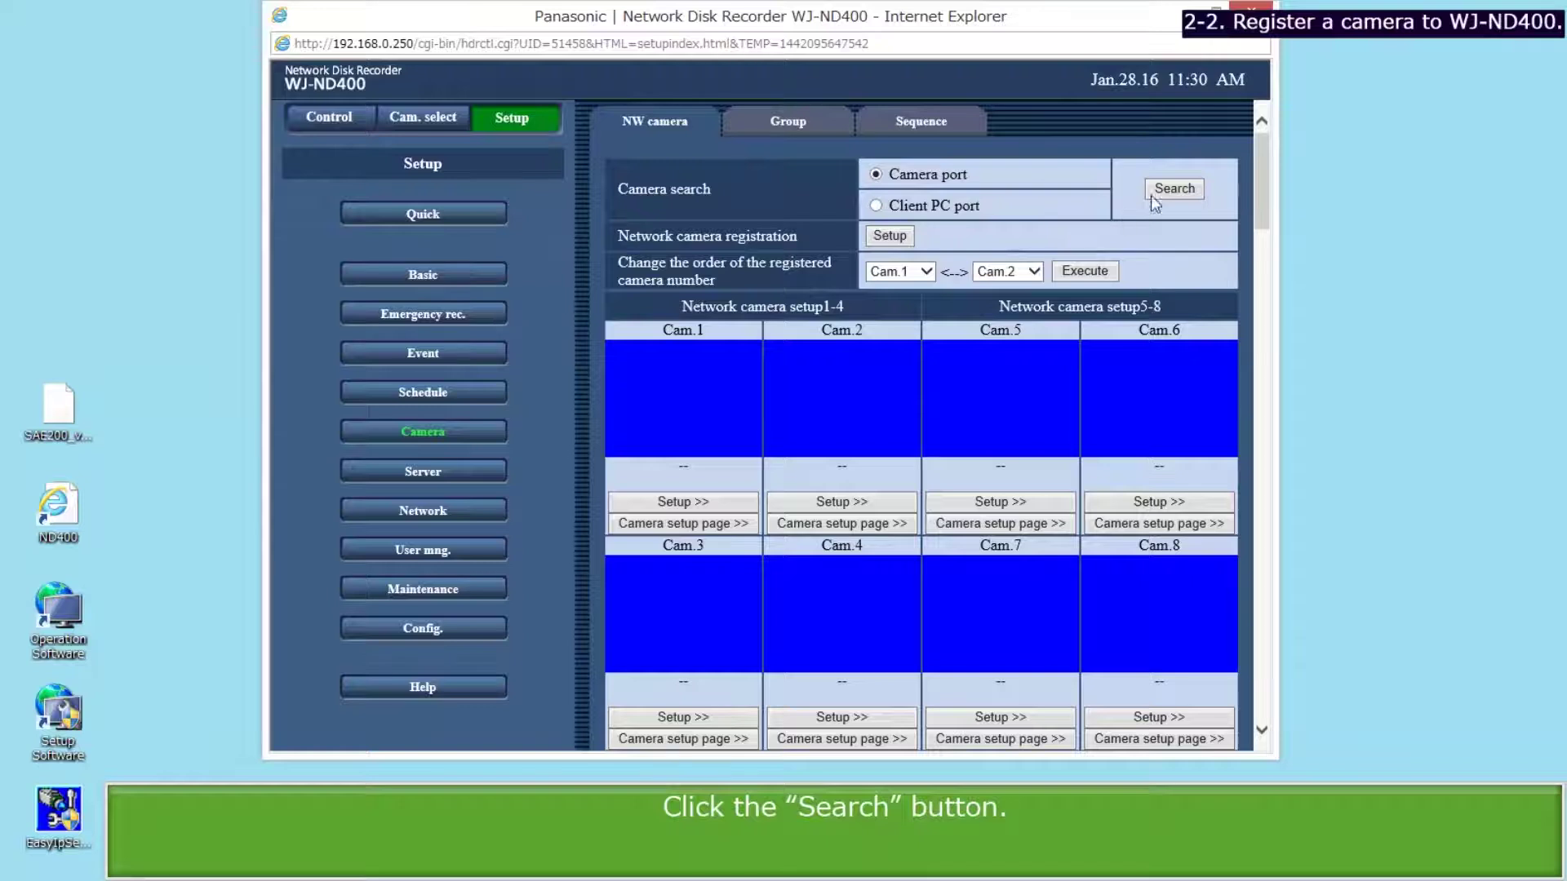
Search the camera port, untick the SC385, and register the remaining SF438 and SFV481 cameras.
click(1167, 187)
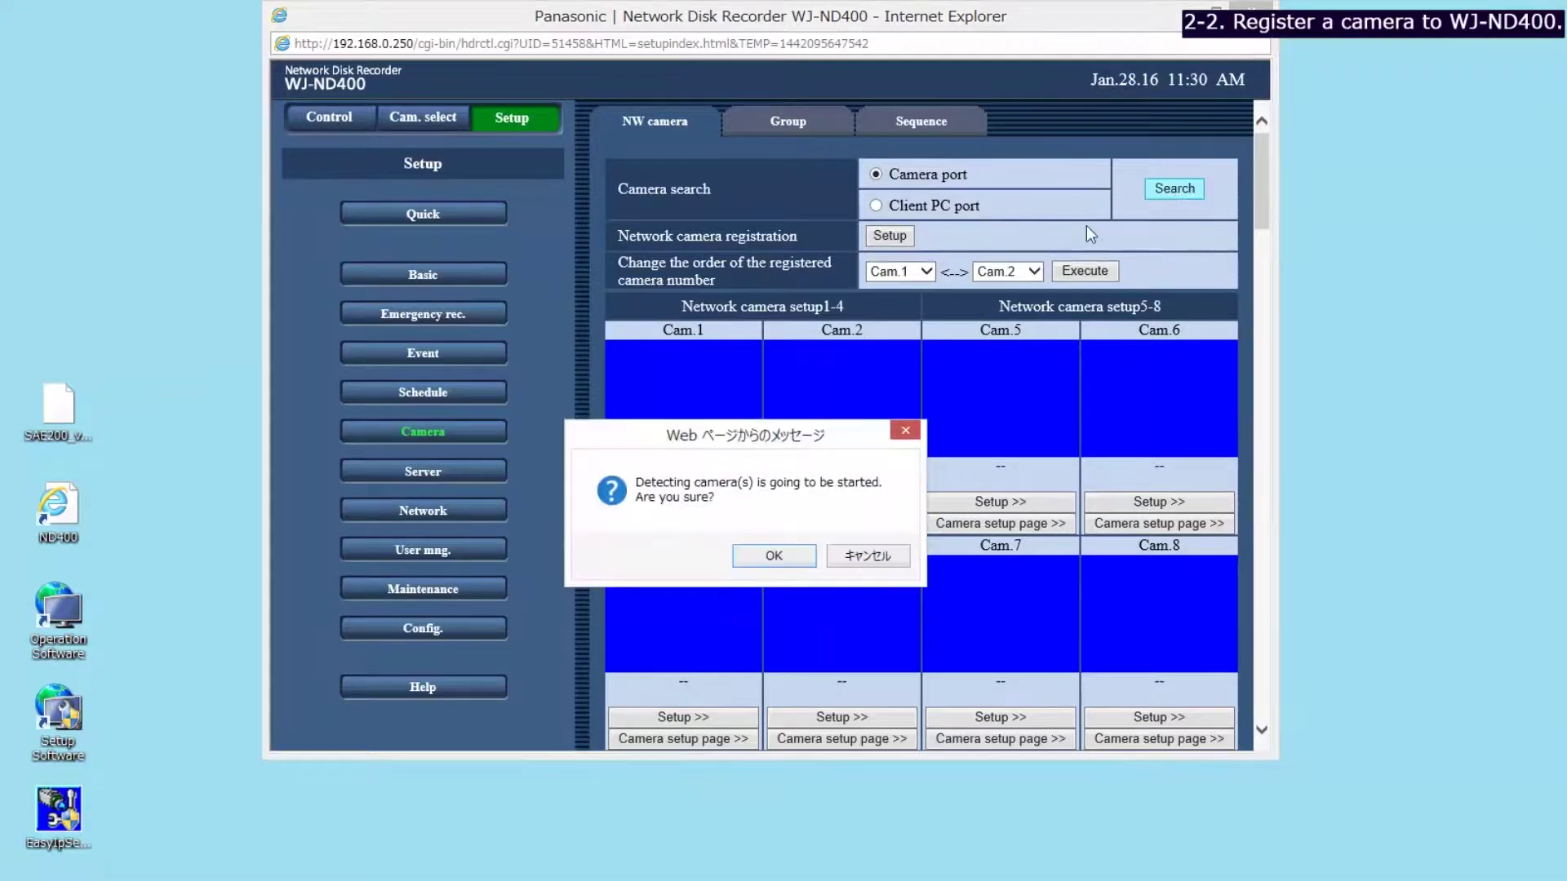
click(764, 556)
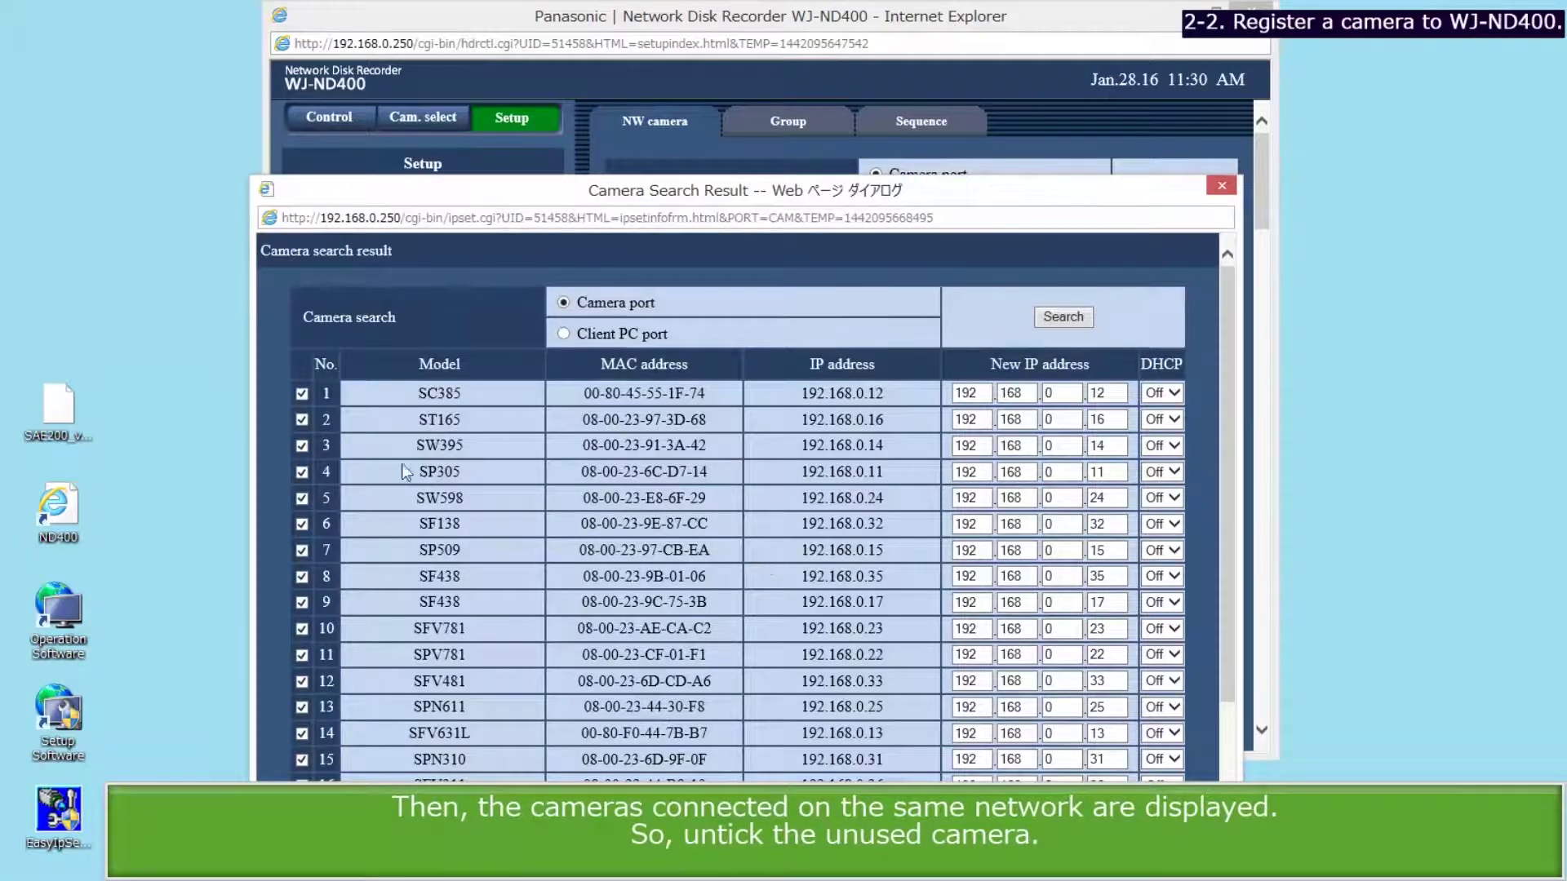
click(301, 394)
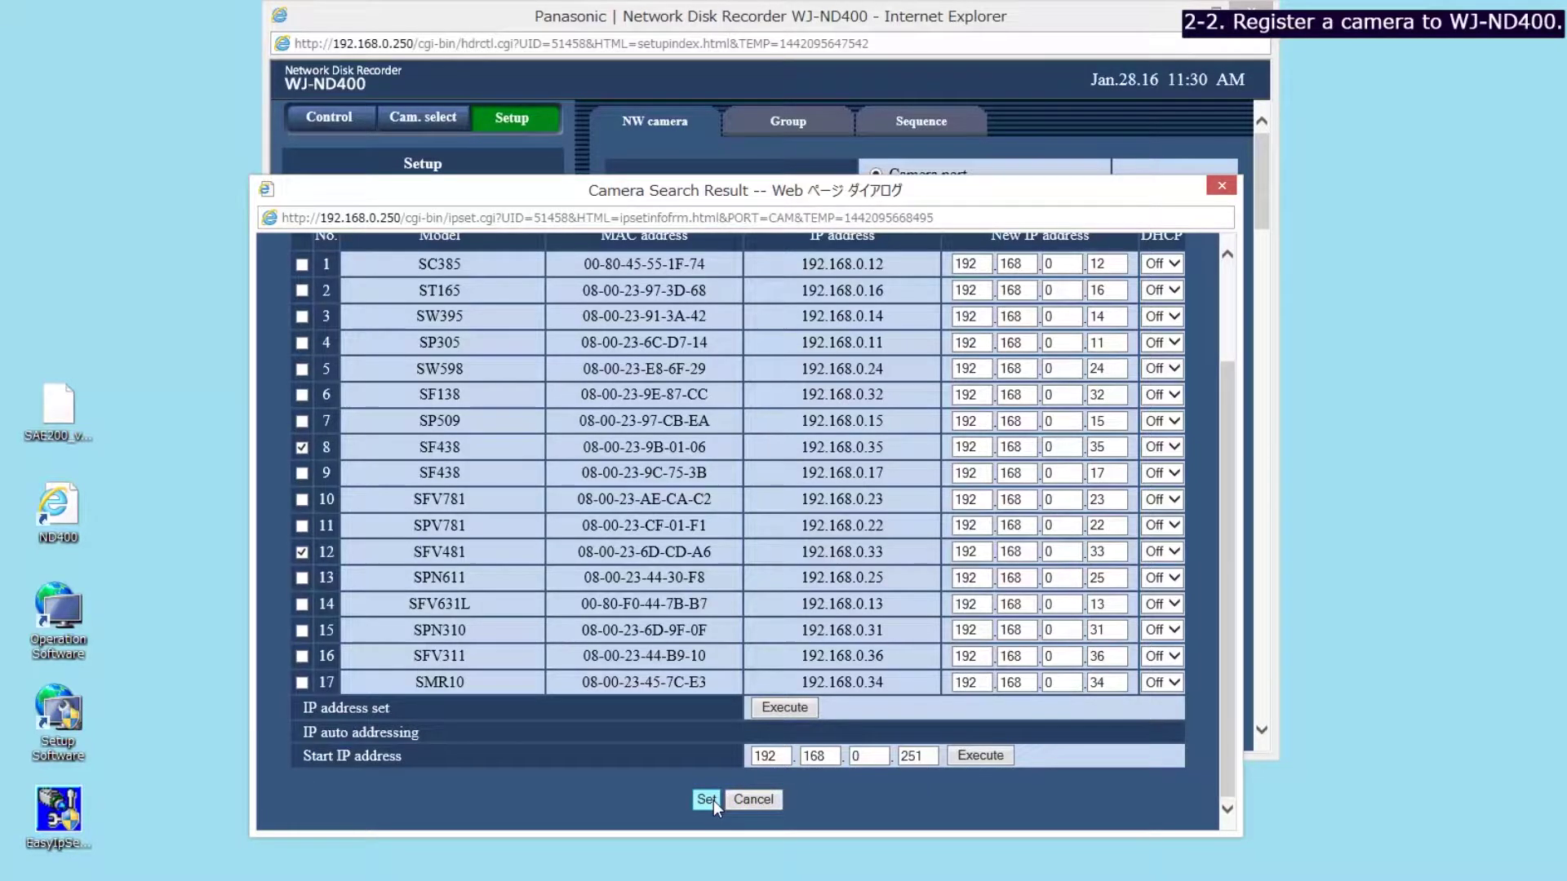
click(714, 801)
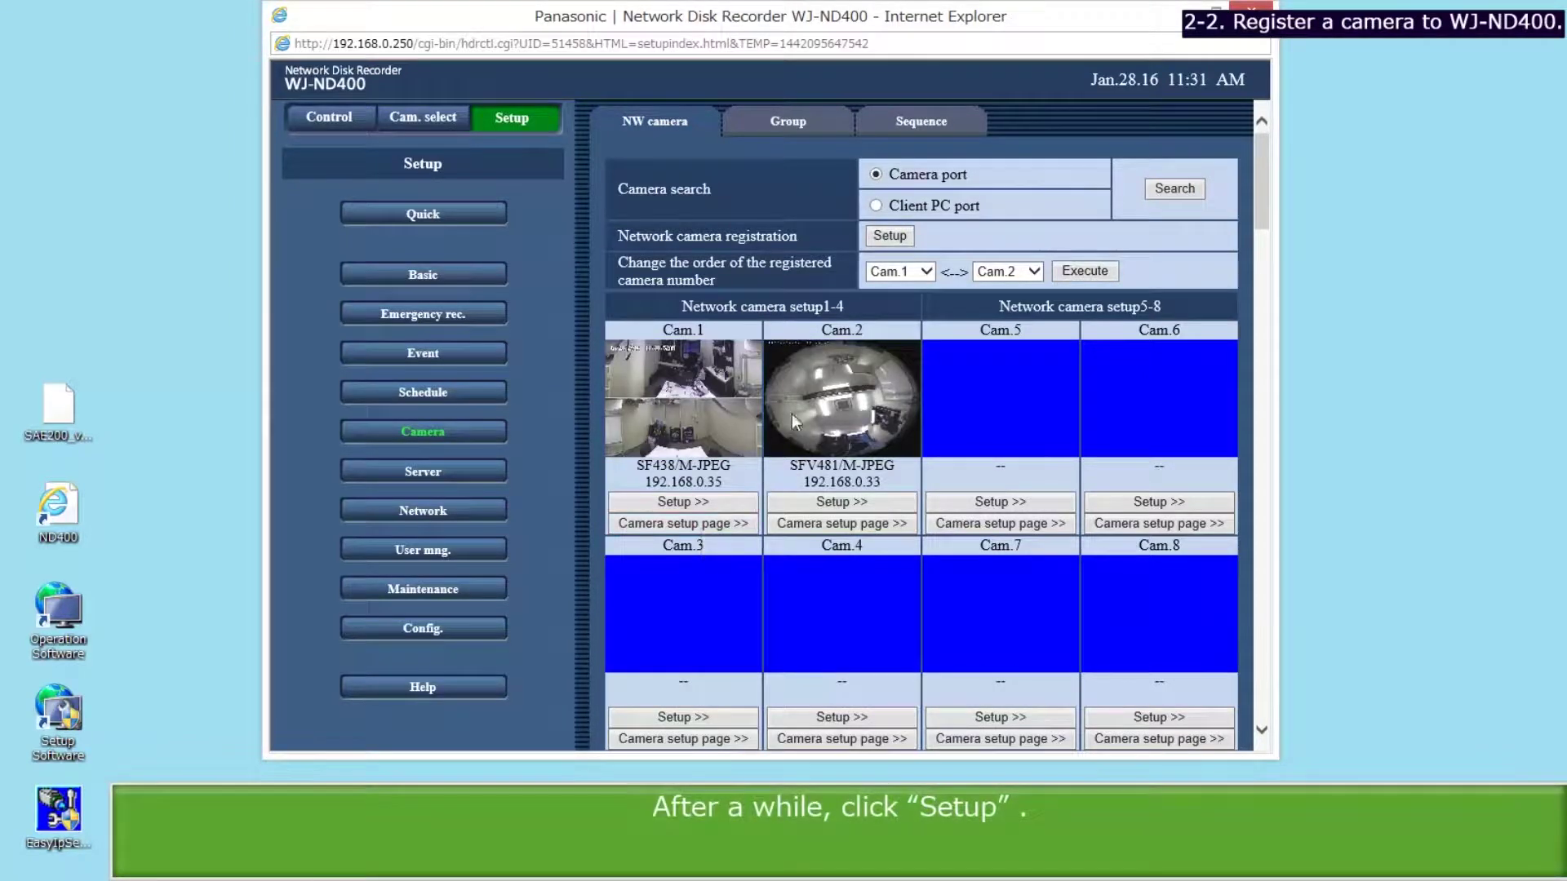
Set camera 1 to SF438(1)/H.264, camera 2 to SFV481(1)/H.264 with time zone GMT+9:00, and save.
click(879, 235)
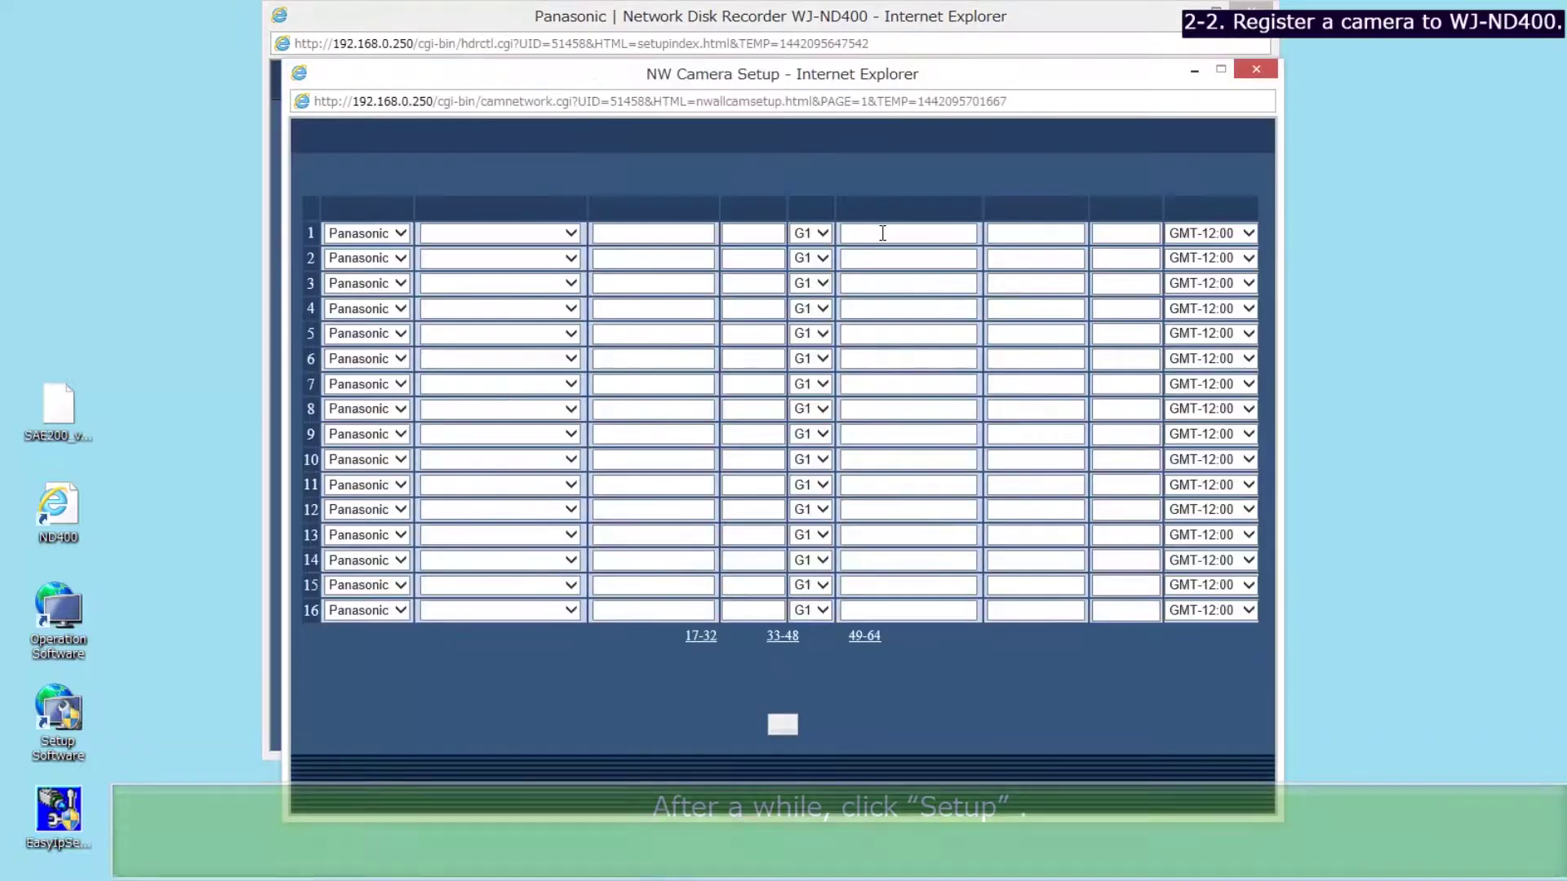
click(575, 234)
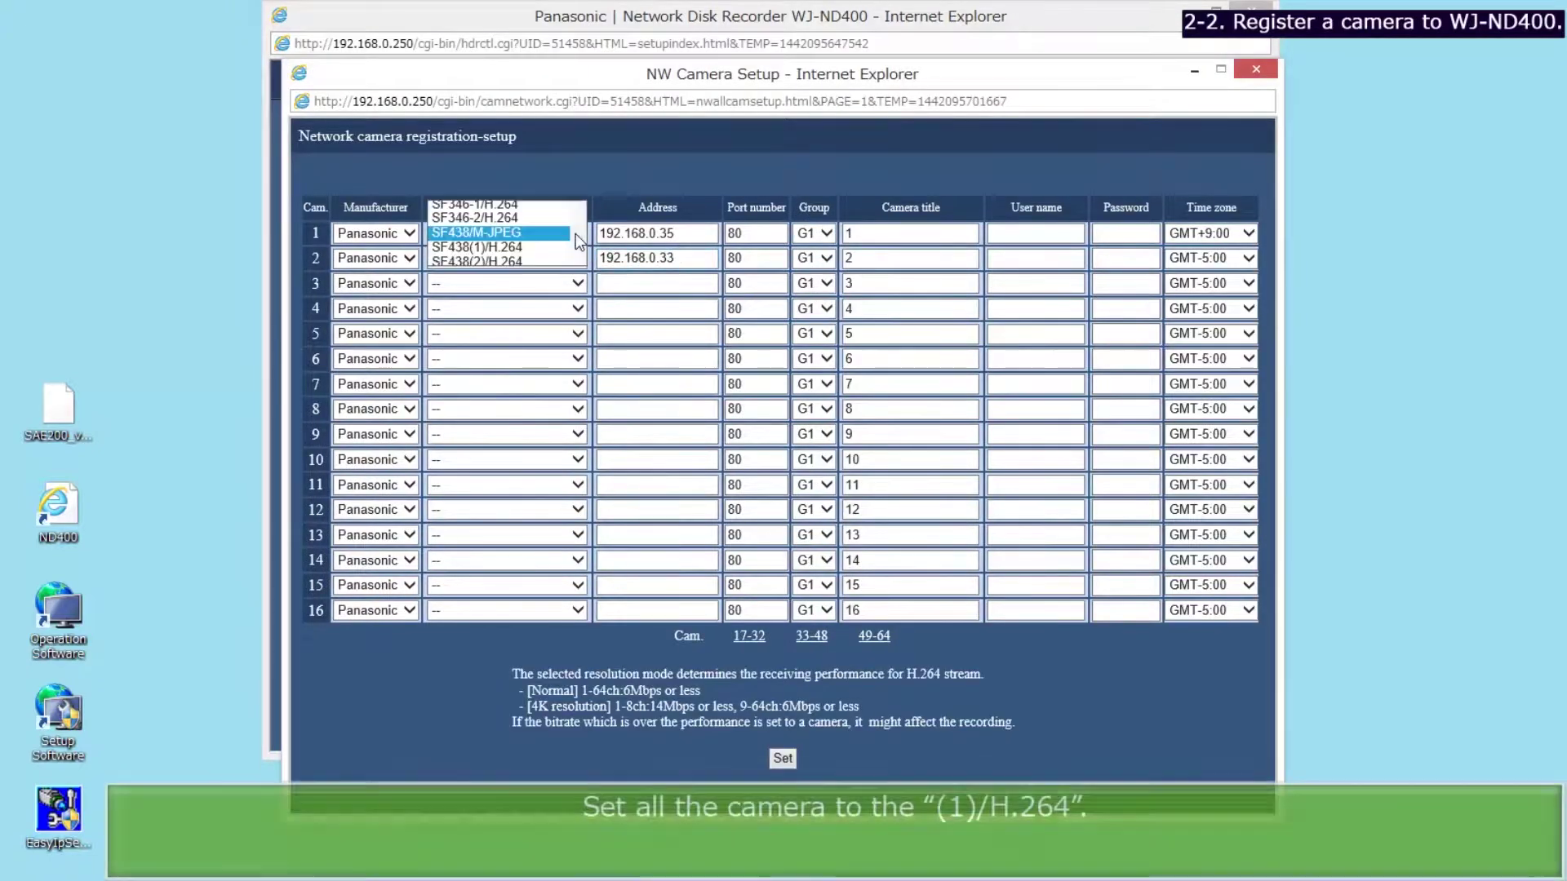
click(534, 247)
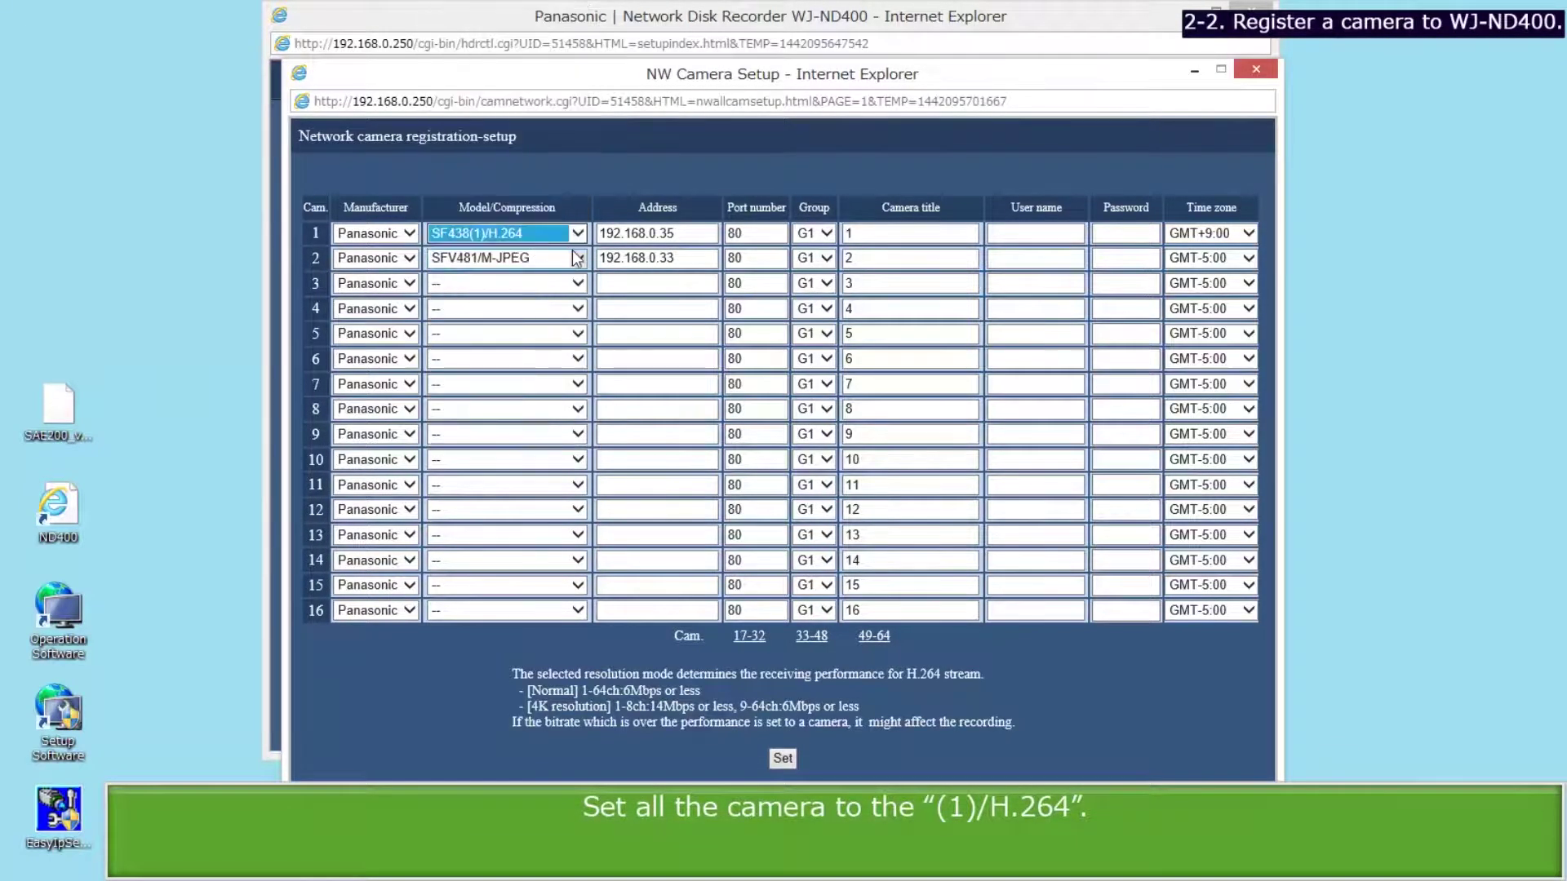
click(576, 259)
click(552, 274)
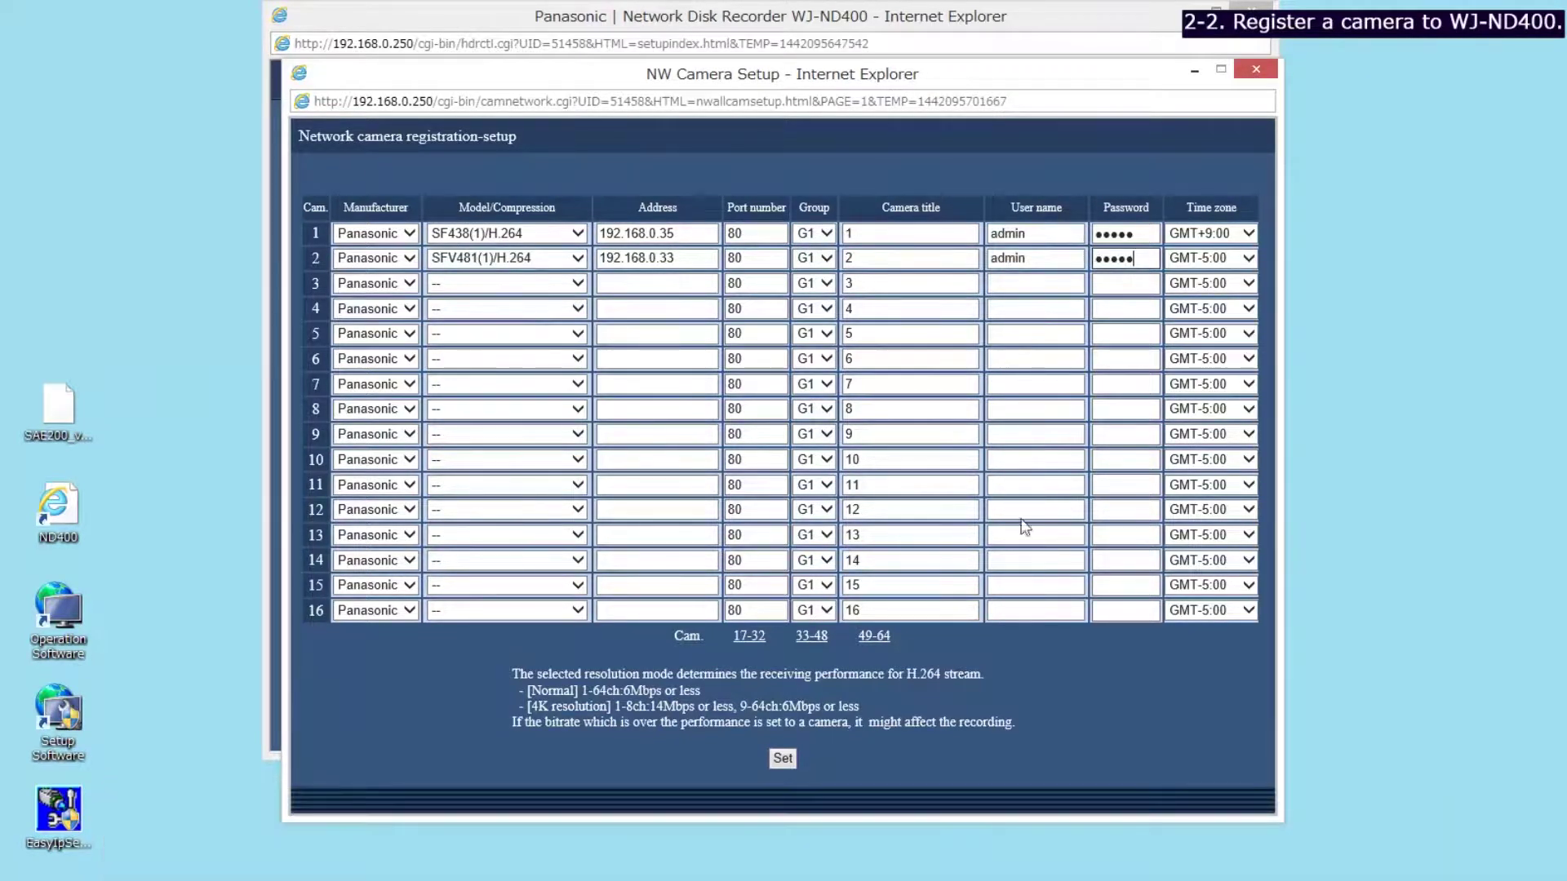
click(1249, 258)
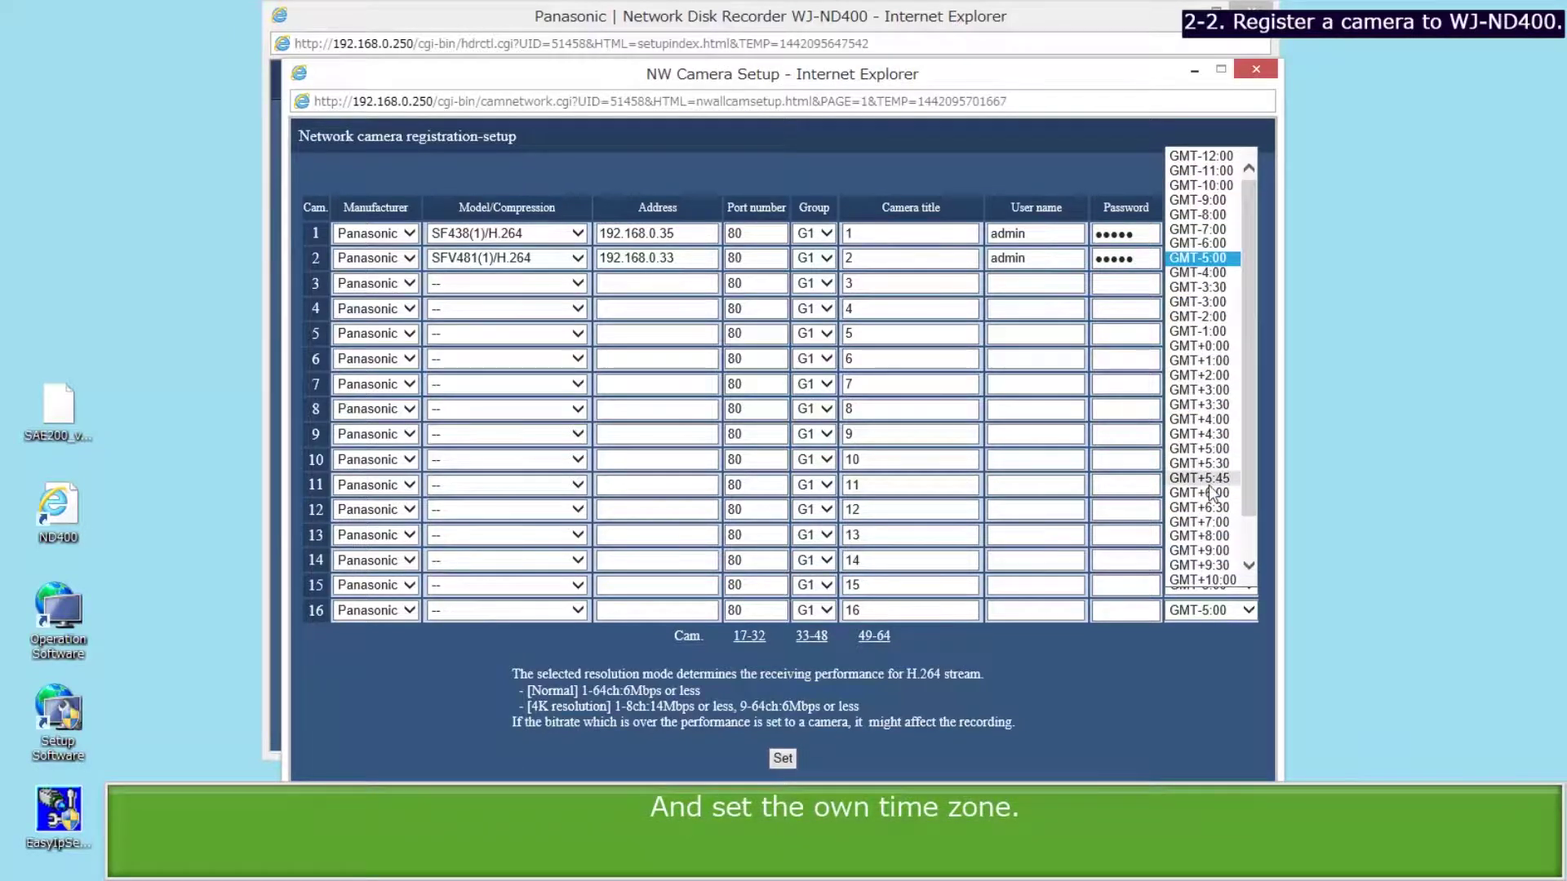
click(1208, 551)
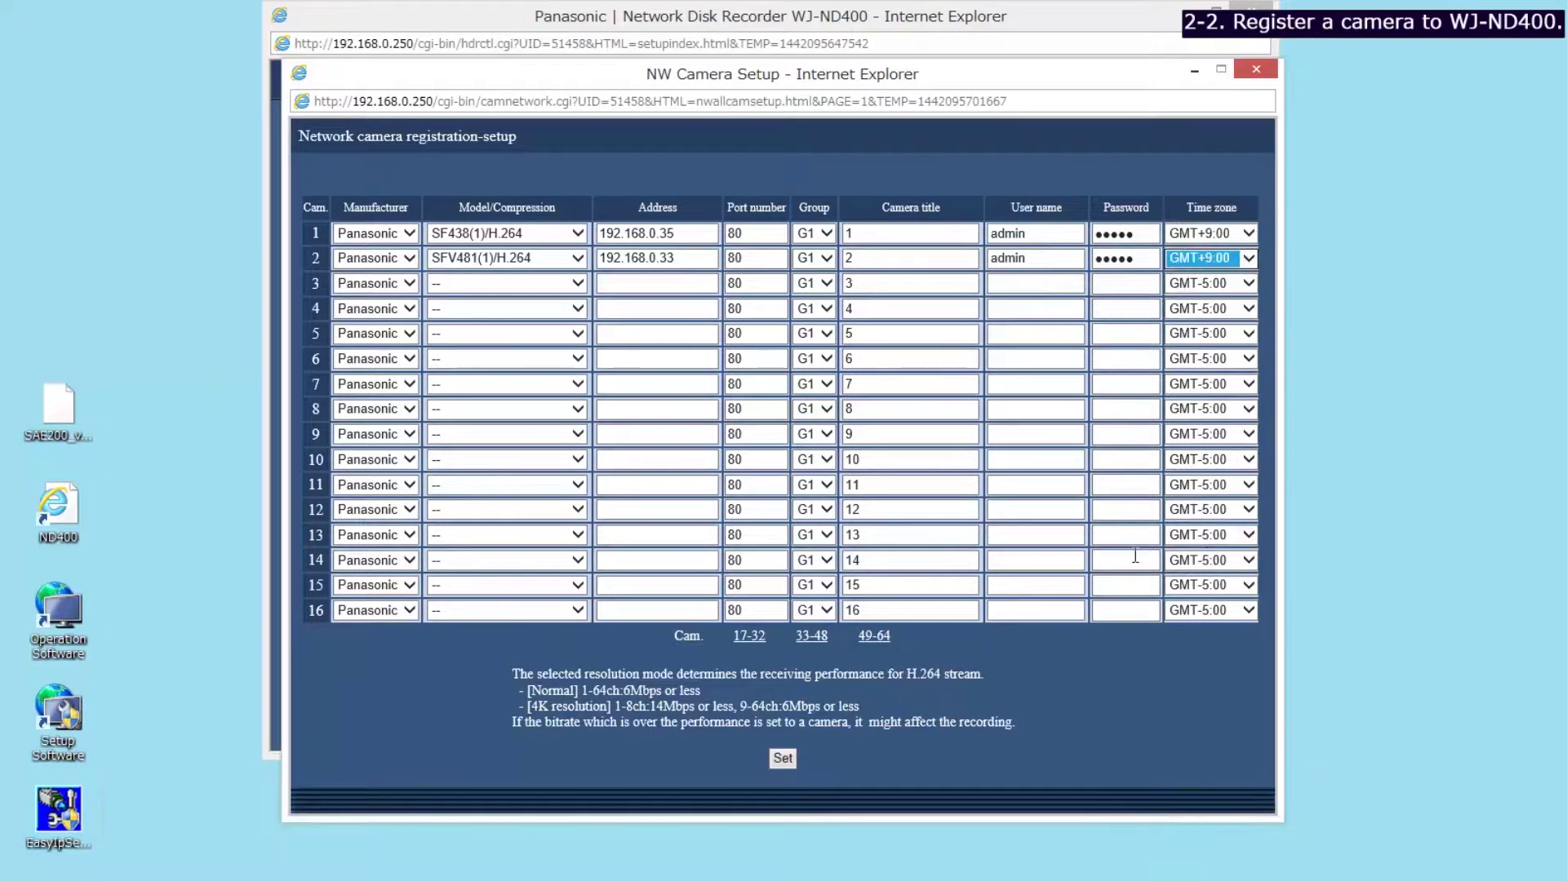
click(790, 760)
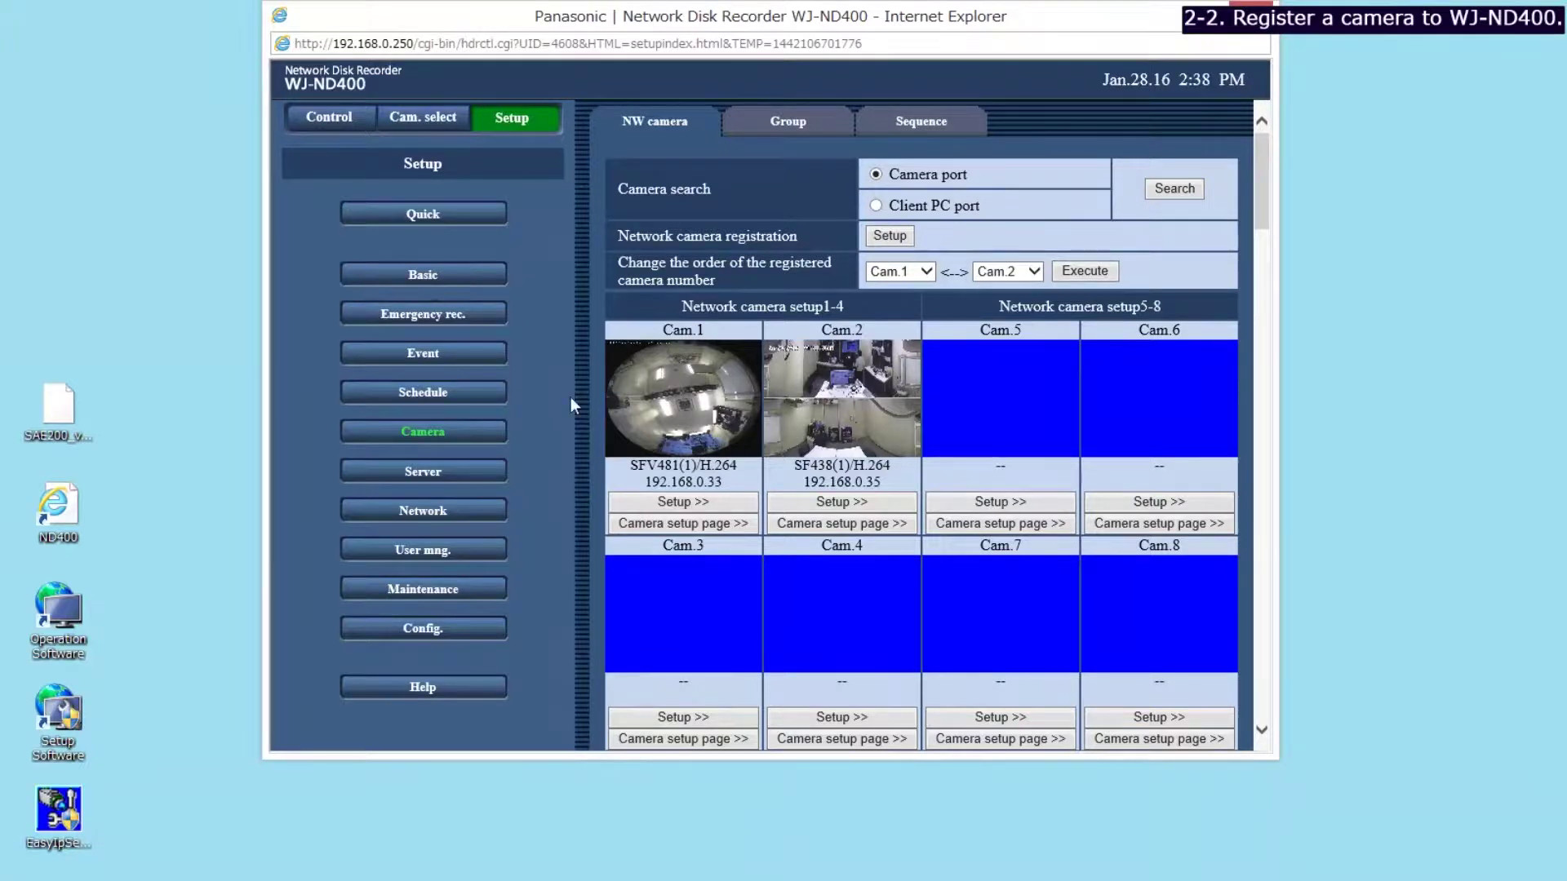
In Program1, set Schedule rec to All for cameras 1 and 2.
click(447, 394)
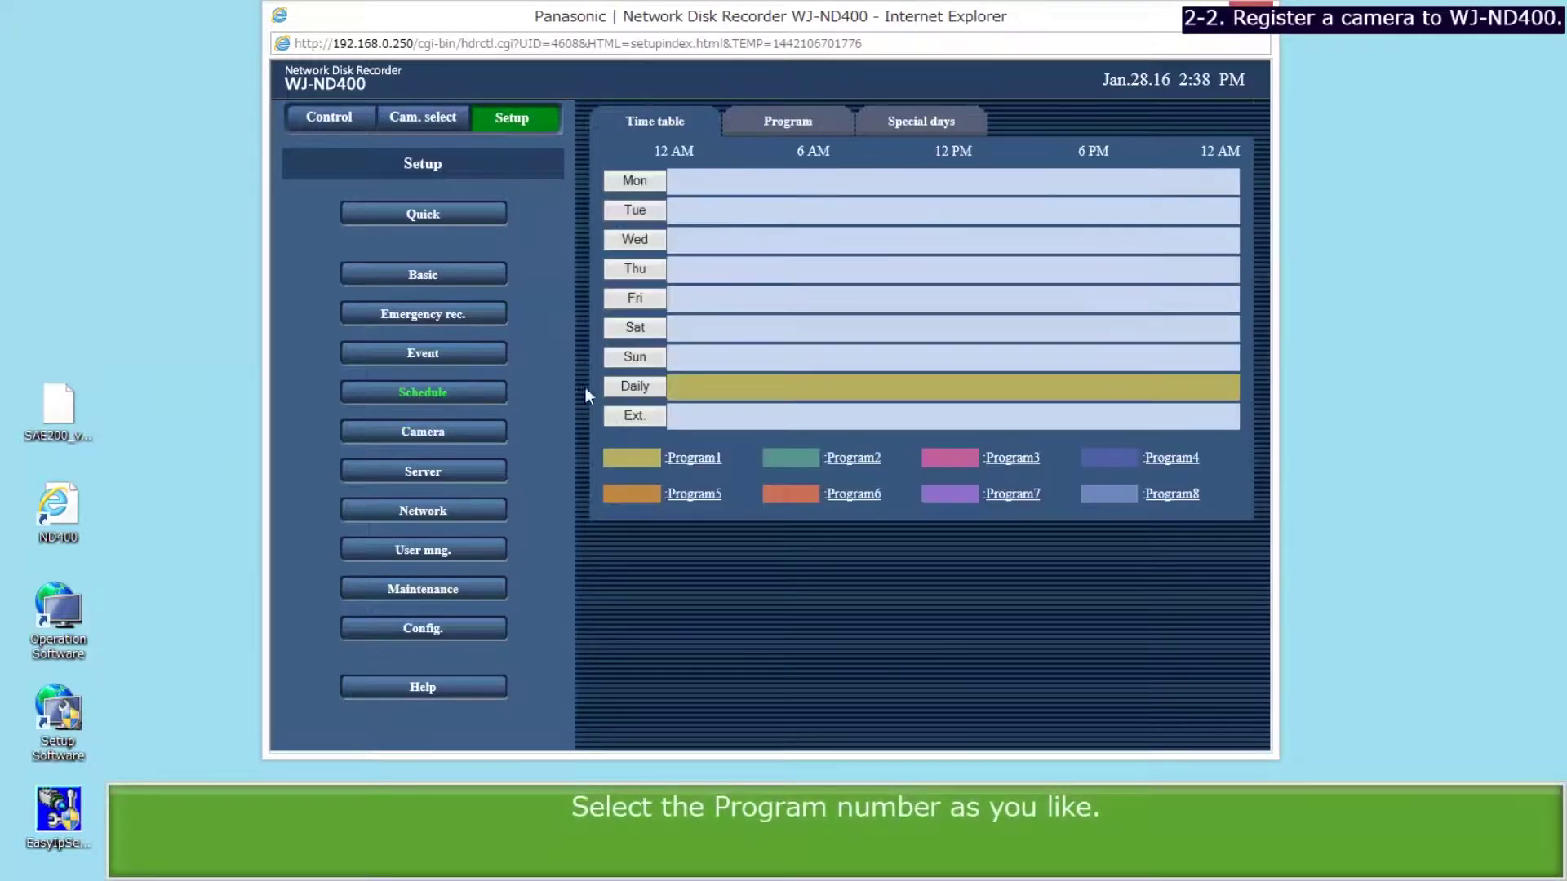
click(679, 461)
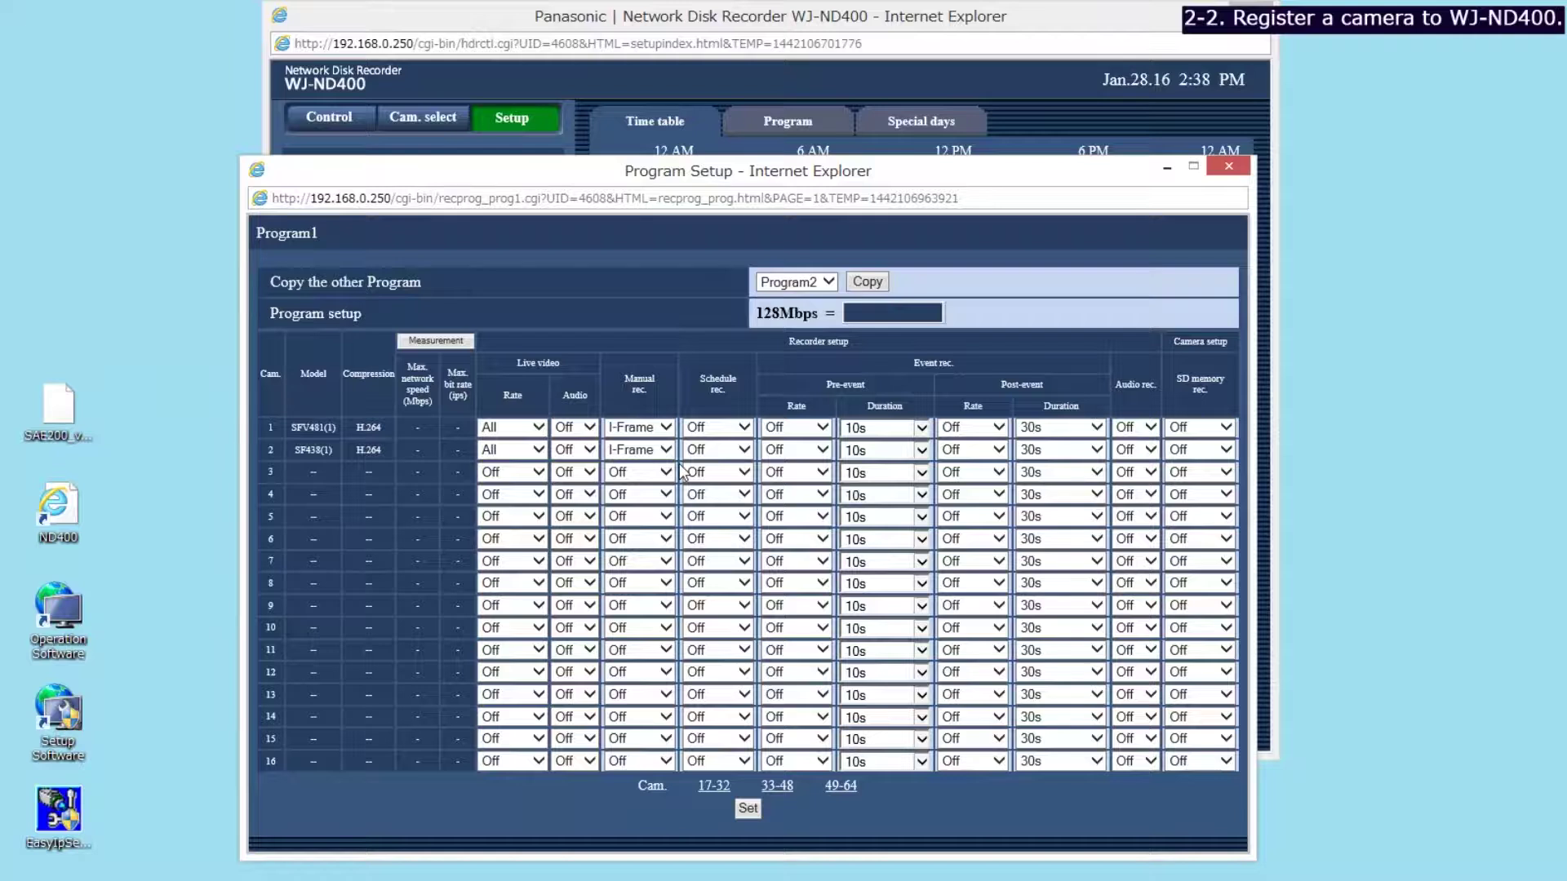
click(742, 428)
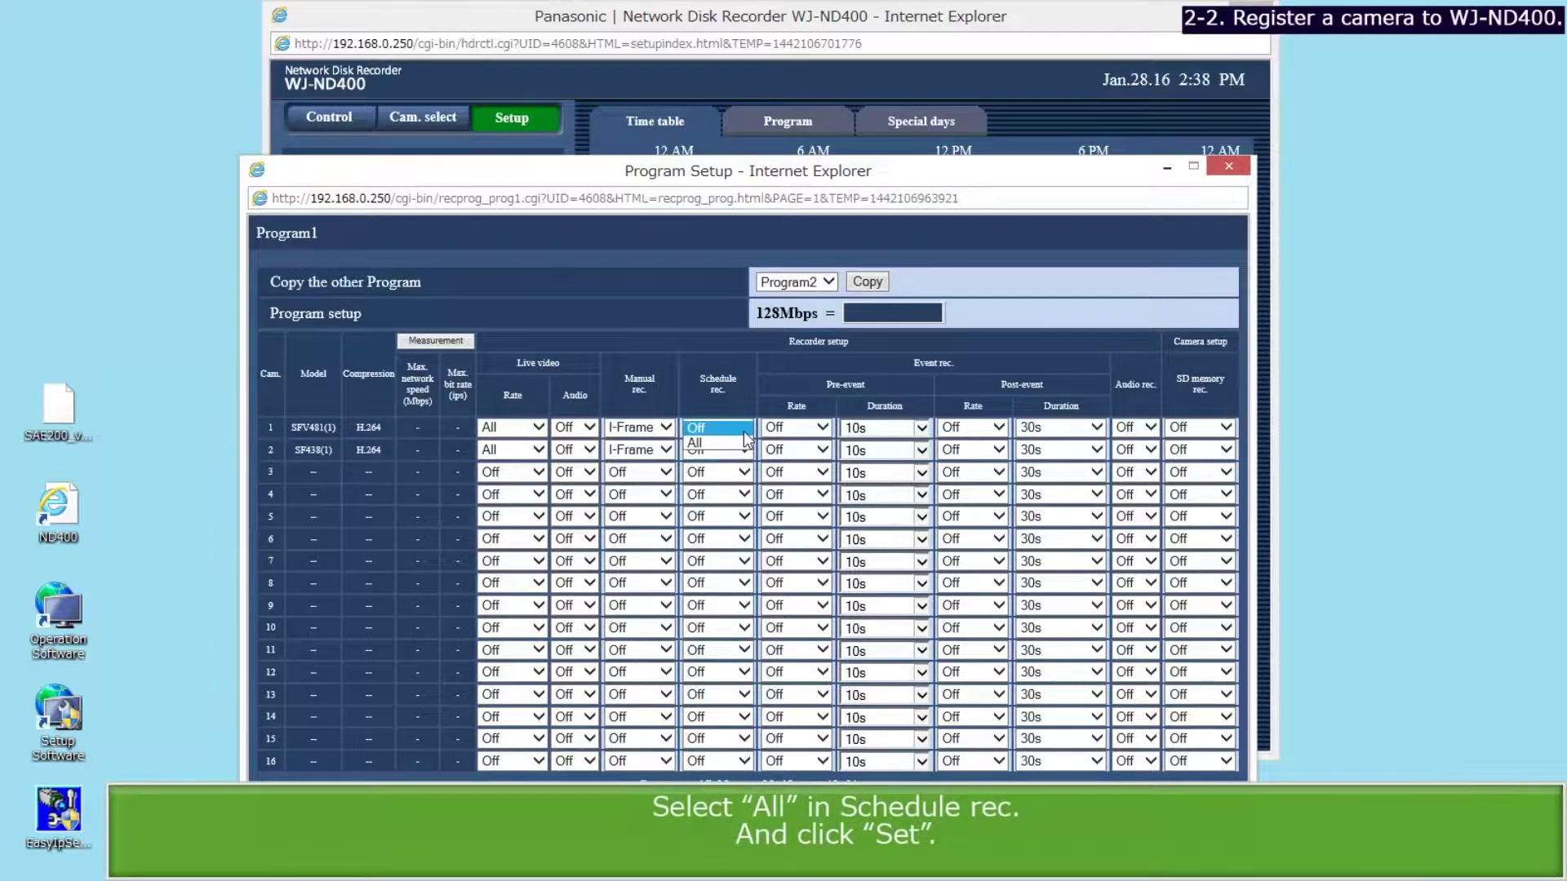
click(742, 443)
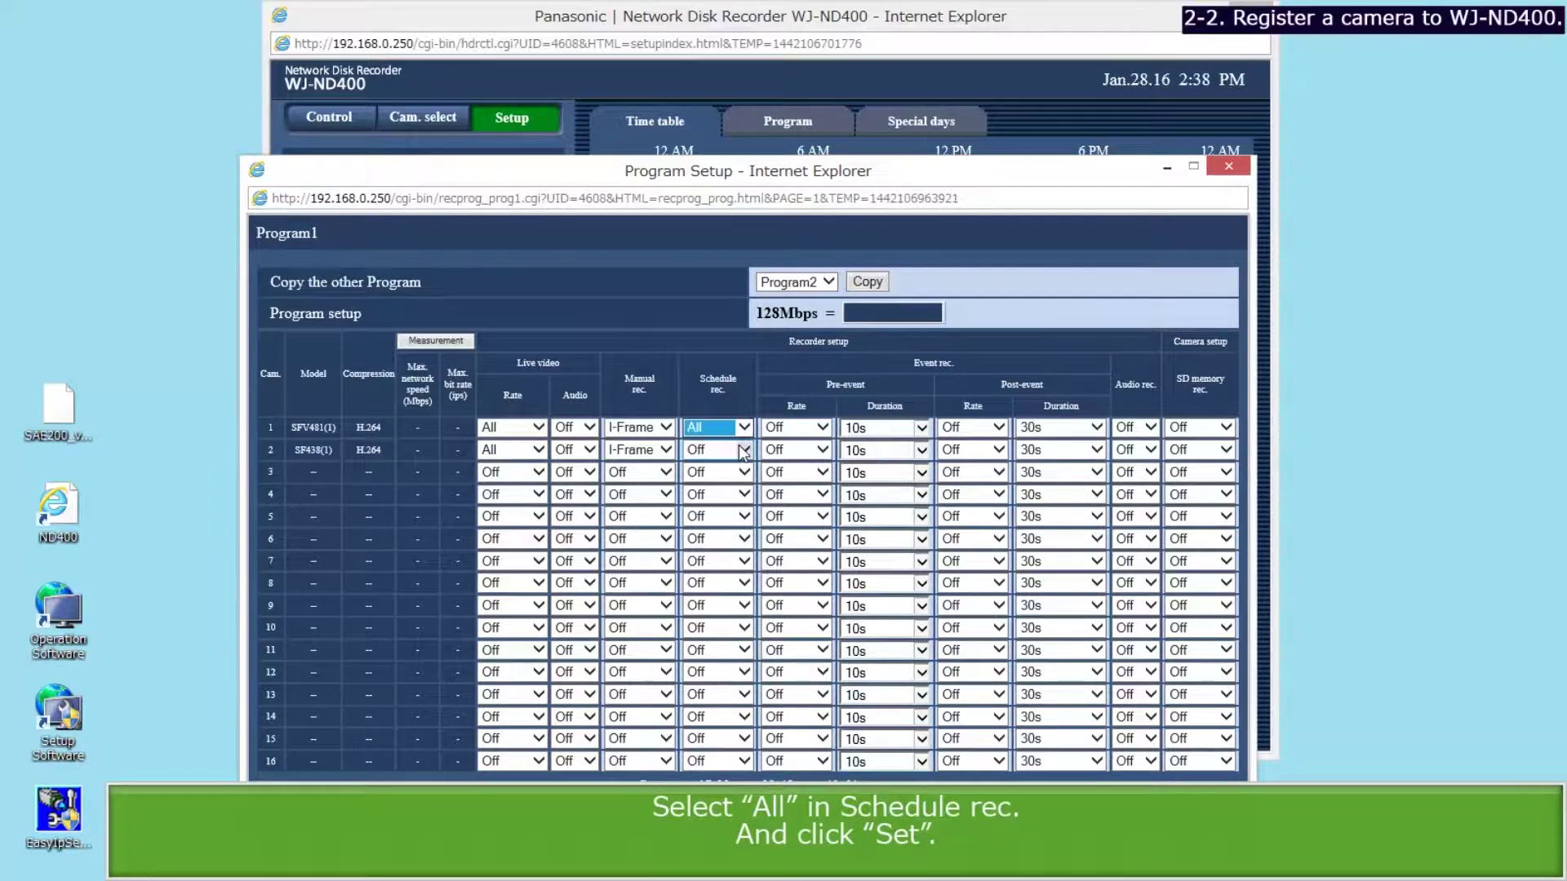
click(746, 450)
click(735, 465)
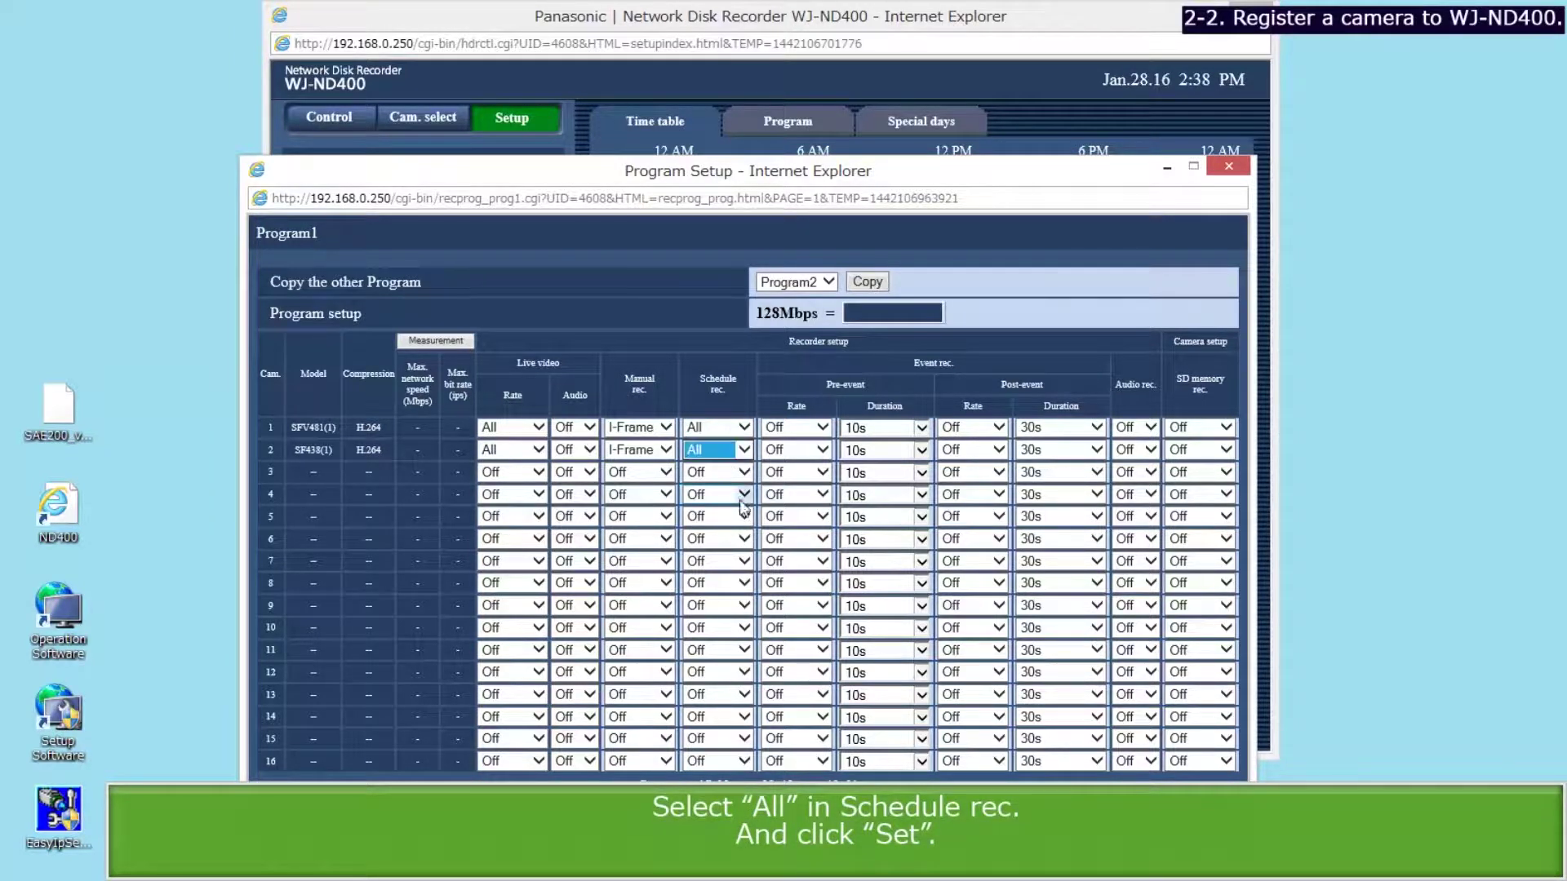
Save Program1, run the bandwidth measurement (7 Mbps), and close the setup window.
click(756, 805)
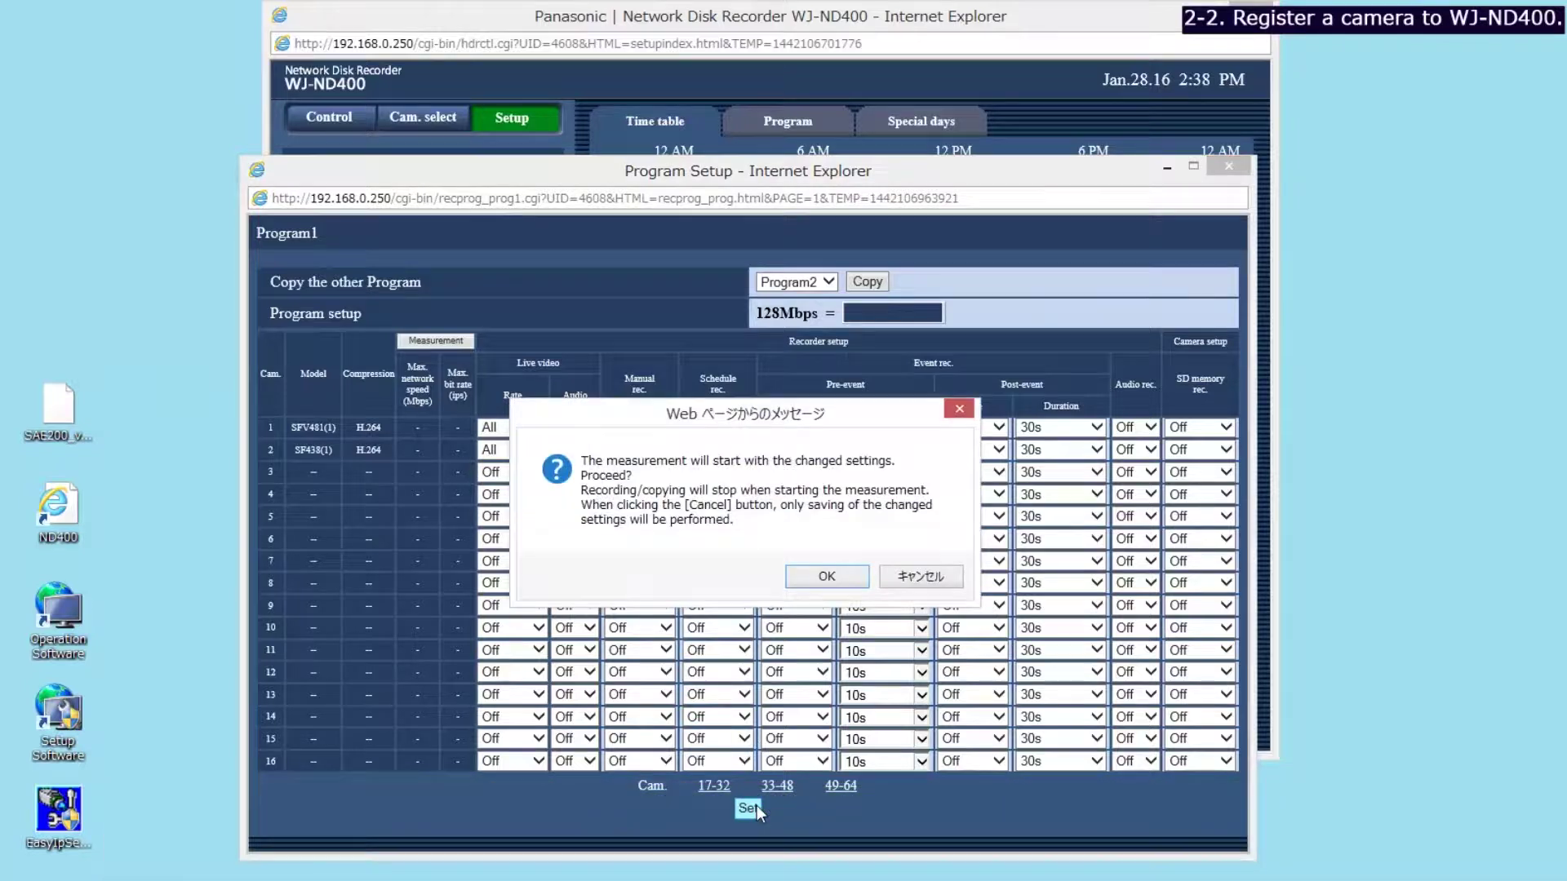
click(824, 580)
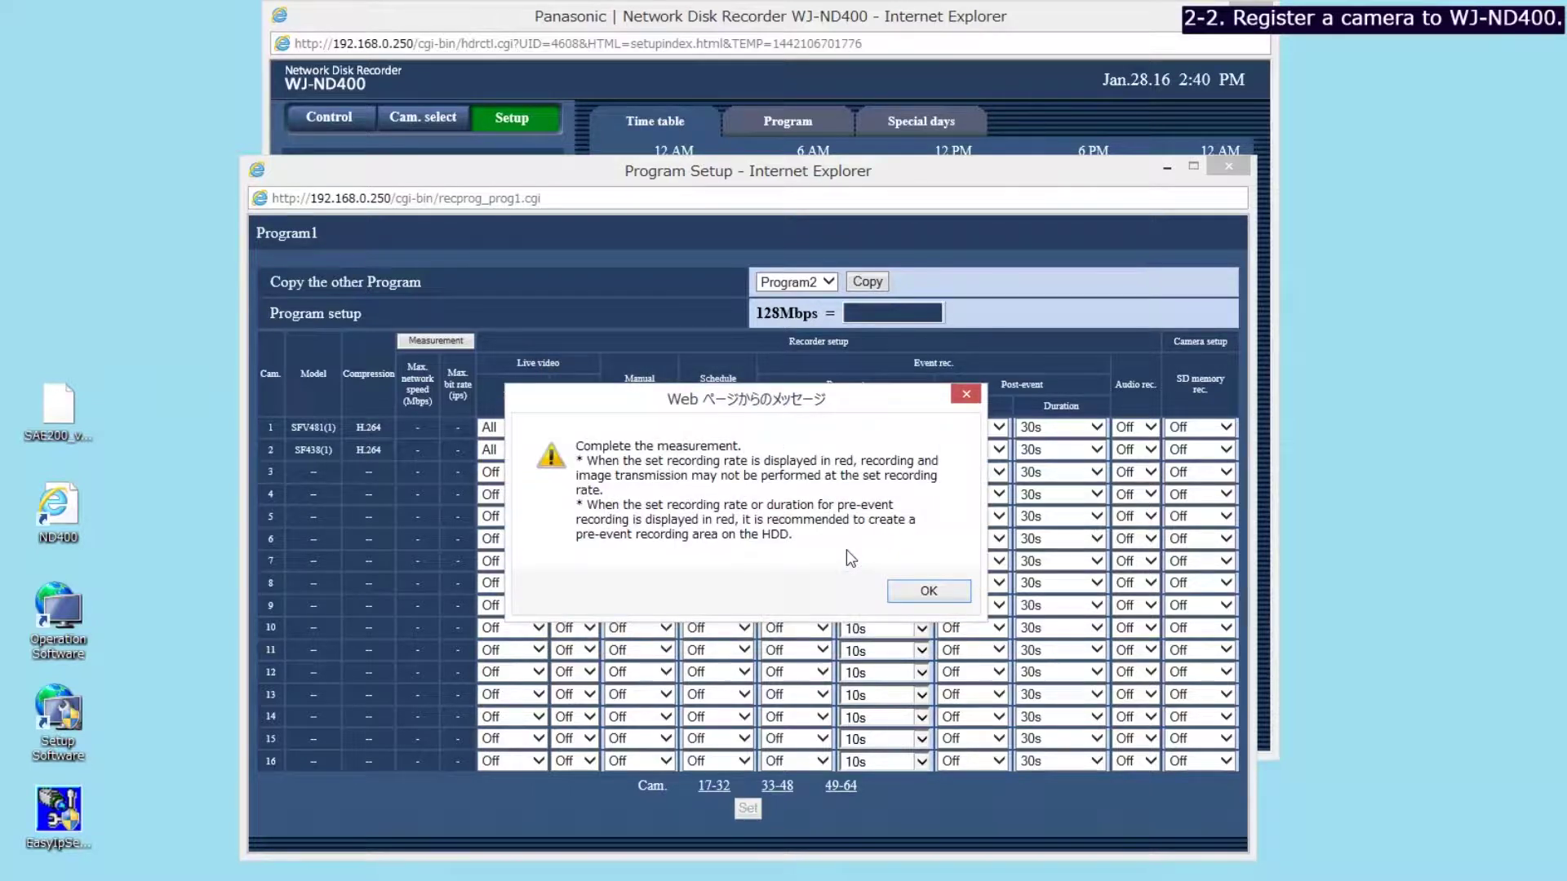
click(929, 592)
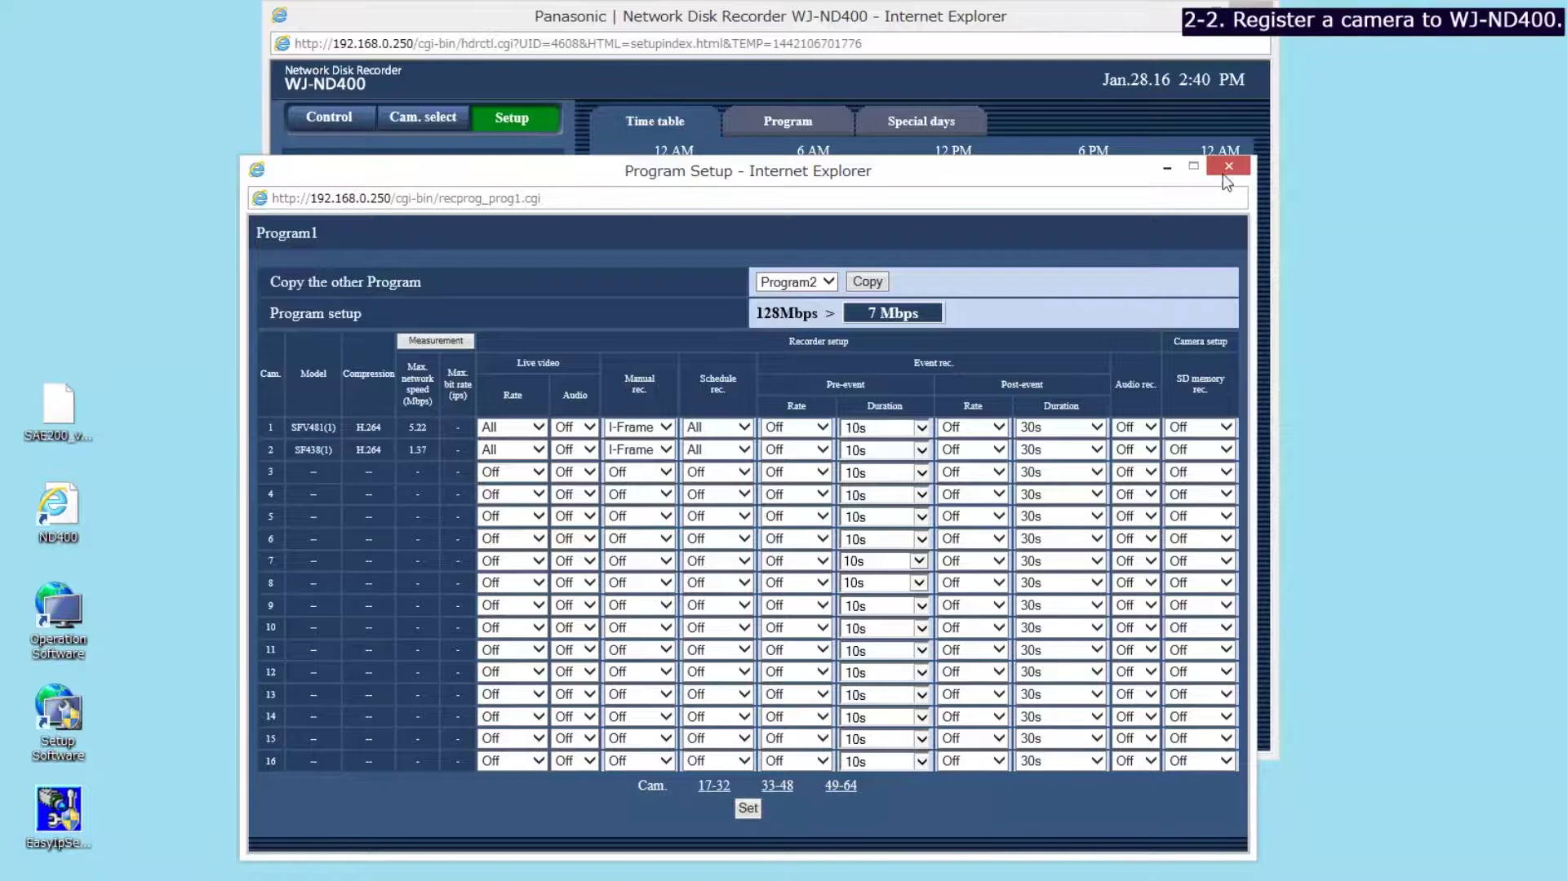
click(1229, 167)
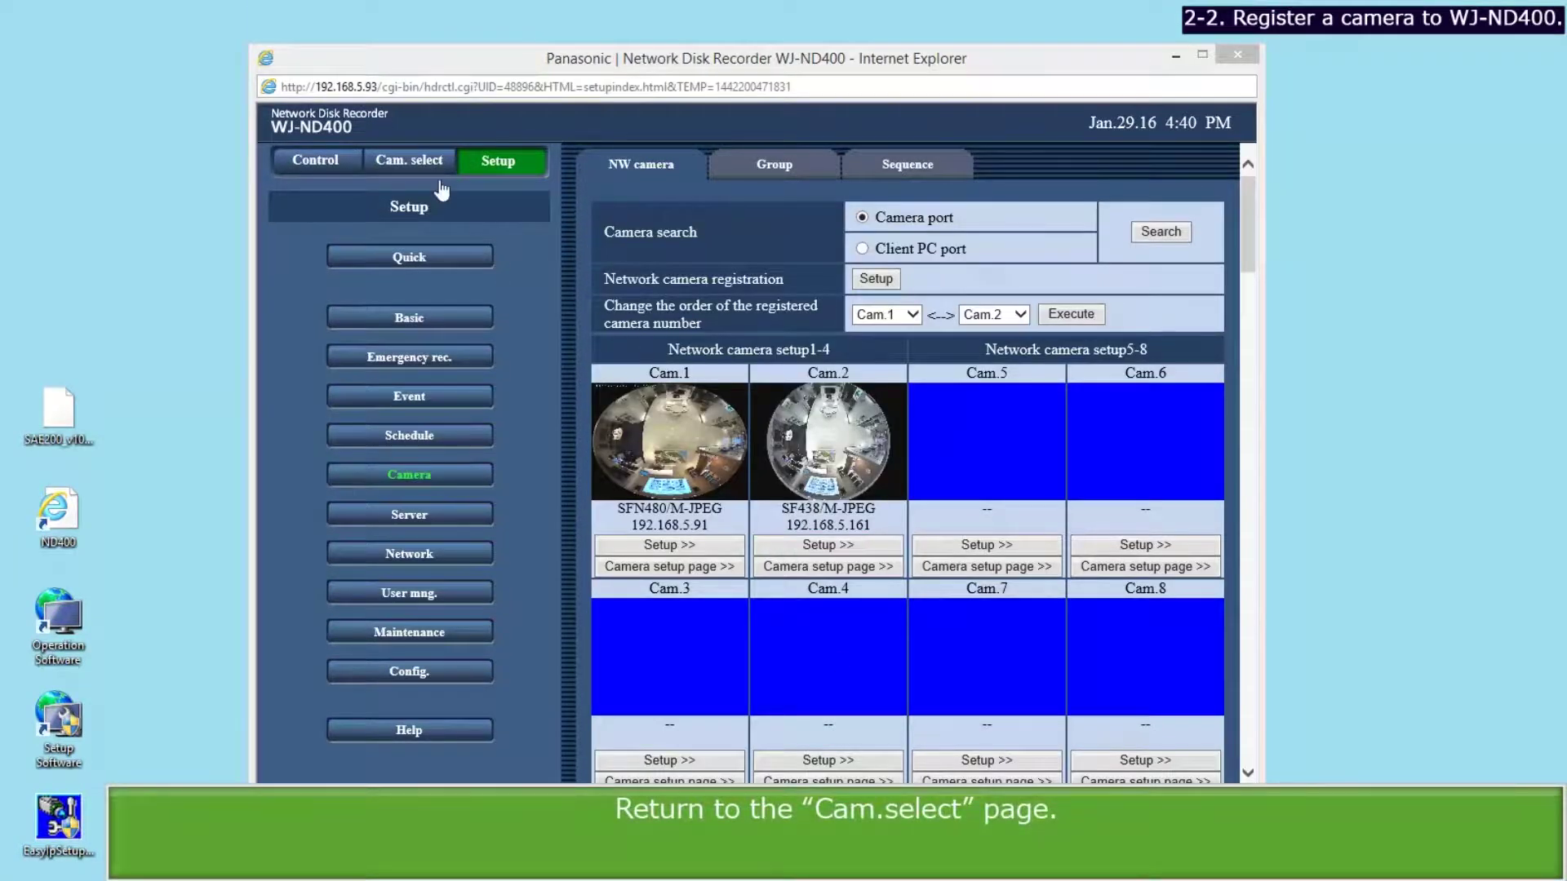
View camera 1's live fisheye image under WJ-ND400 > G1 in the live page.
click(431, 161)
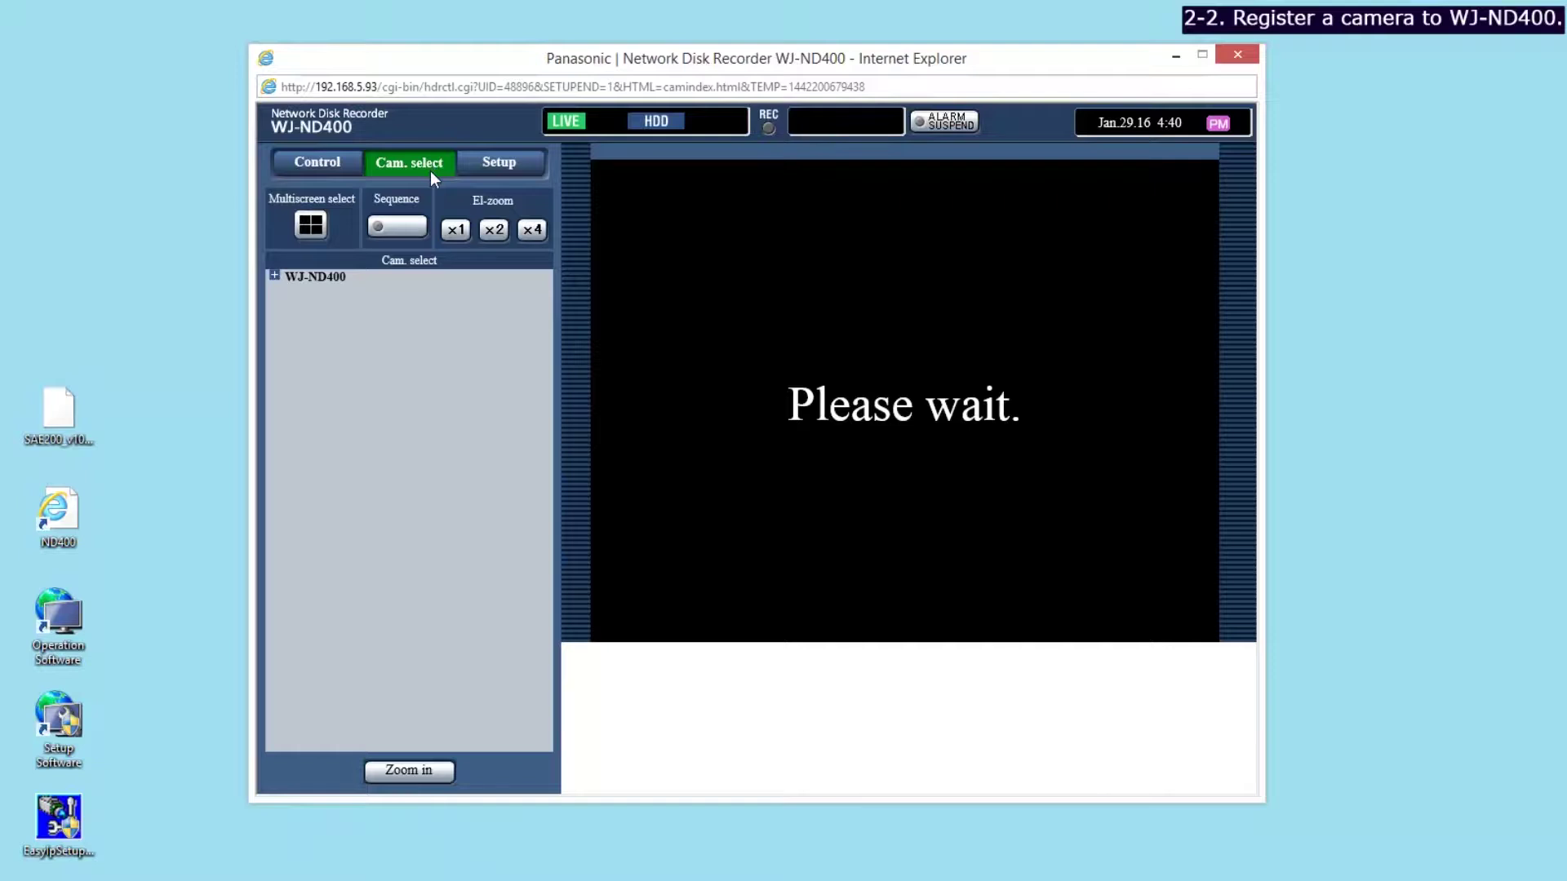
click(314, 277)
click(313, 291)
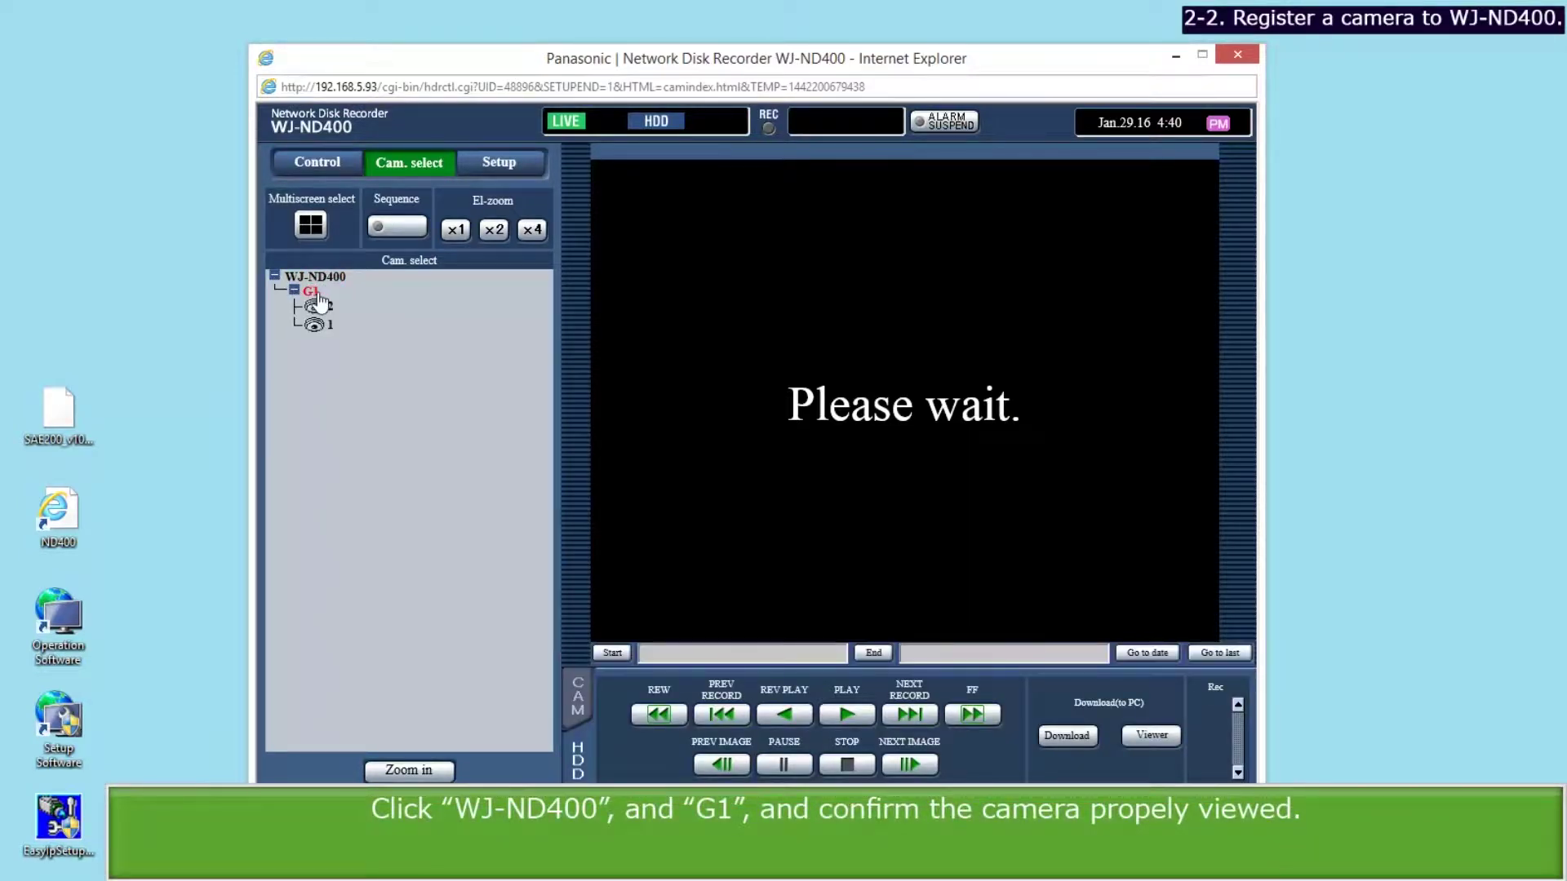
click(329, 325)
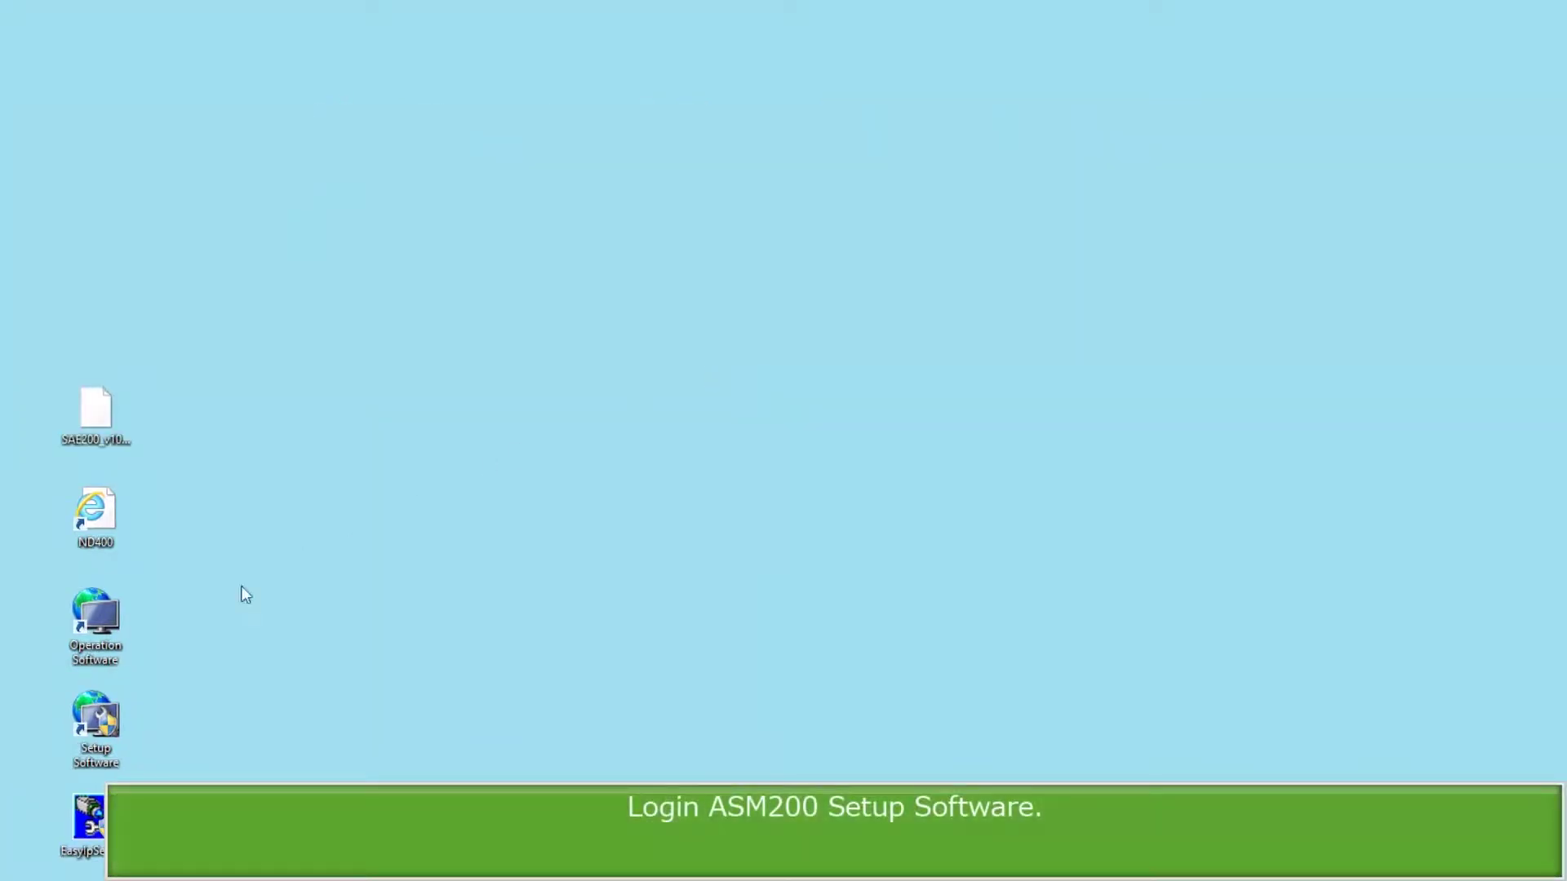
Launch and log into ASM200 Setup, then add a new extension license registration key.
double_click(111, 747)
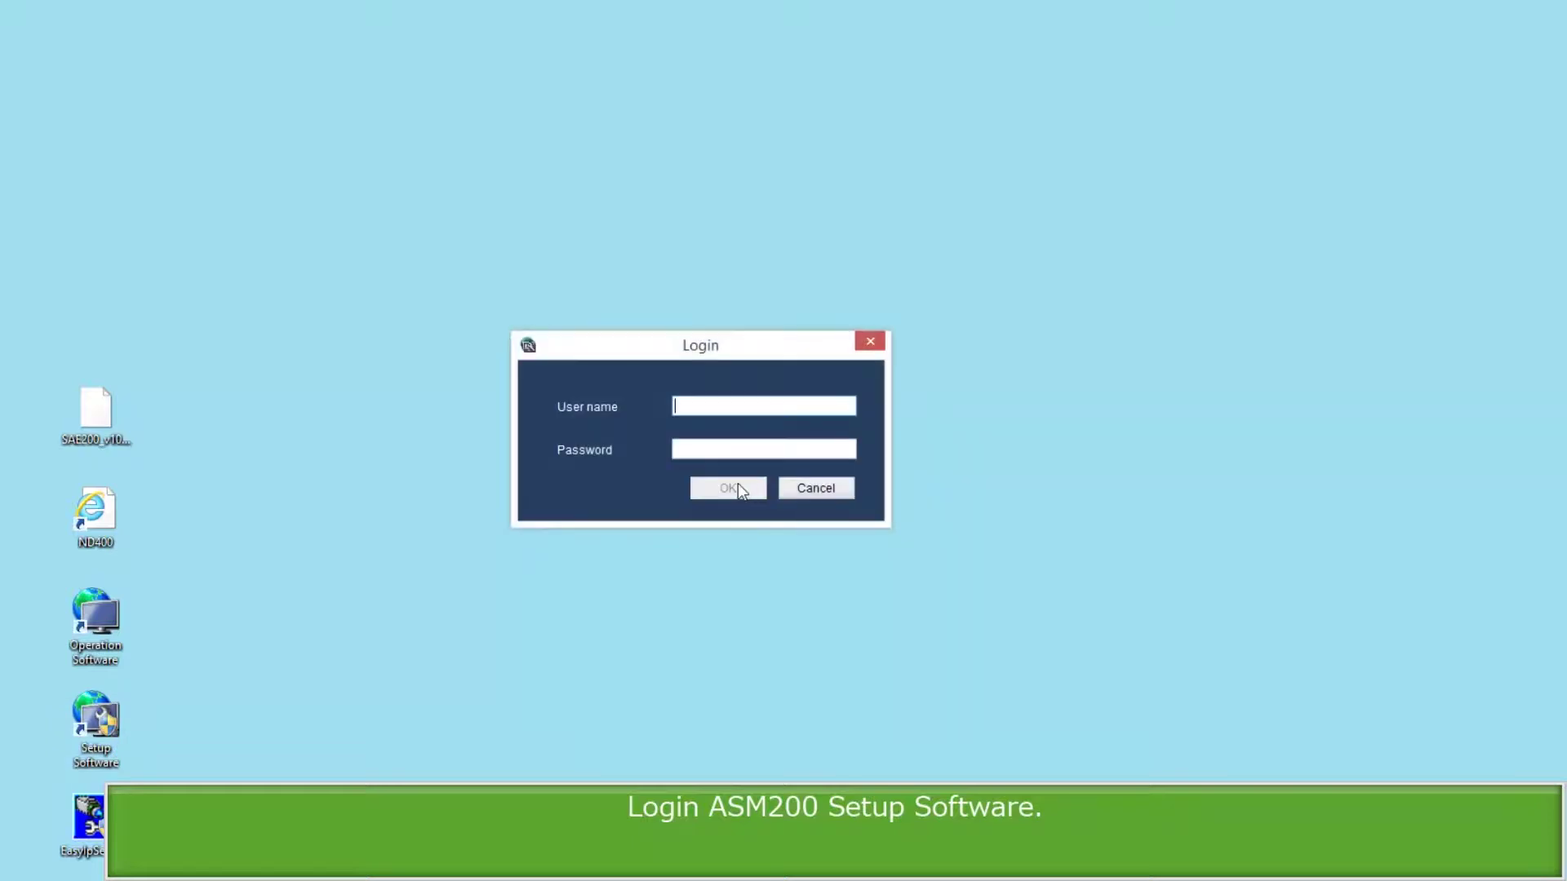
click(724, 488)
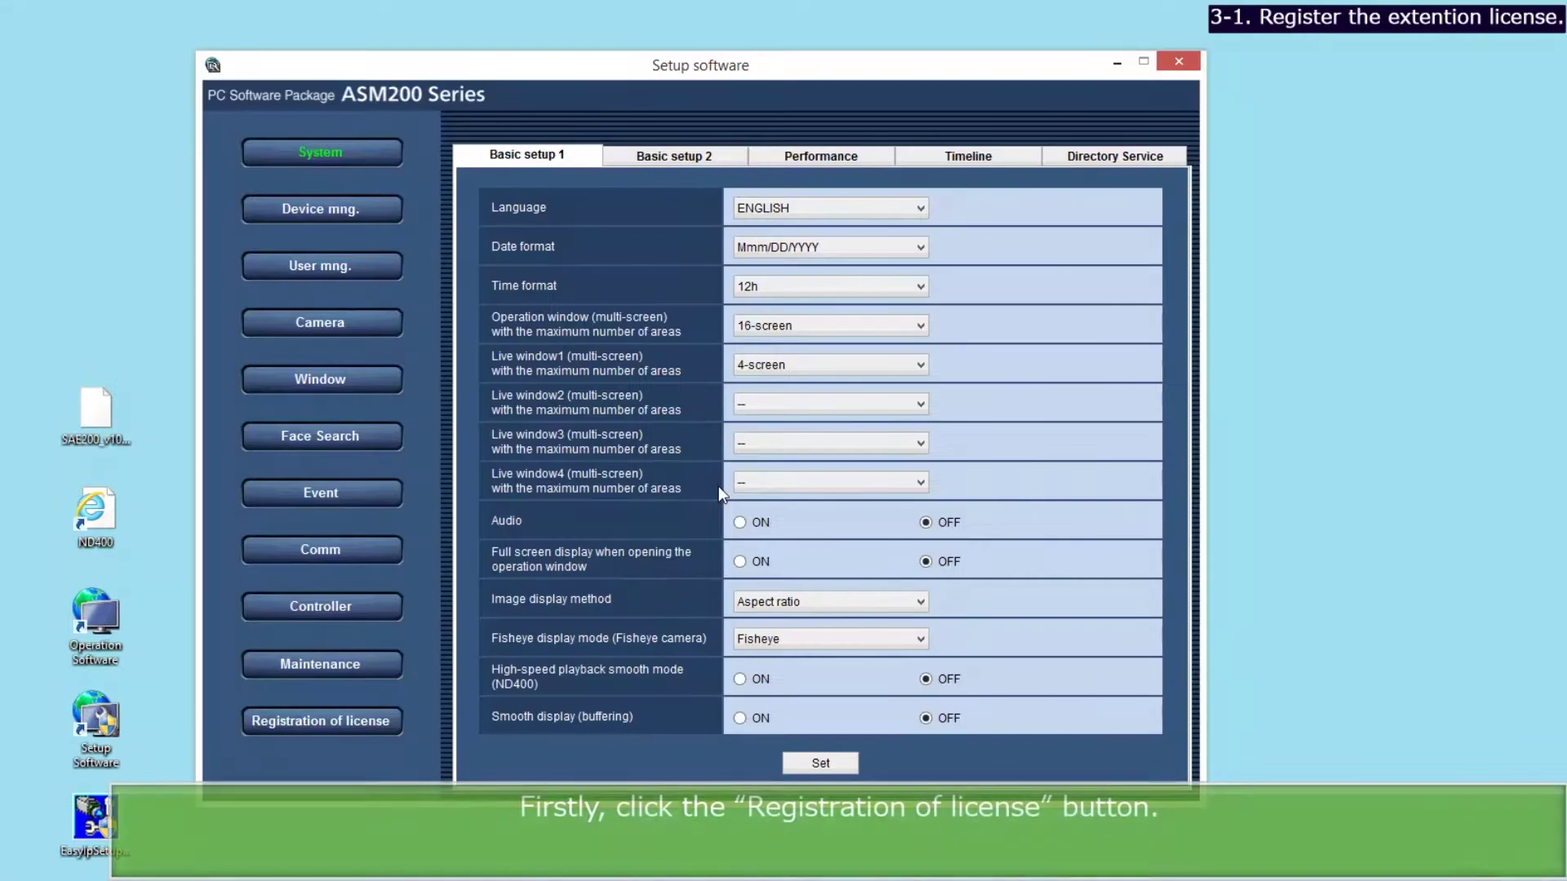
click(343, 731)
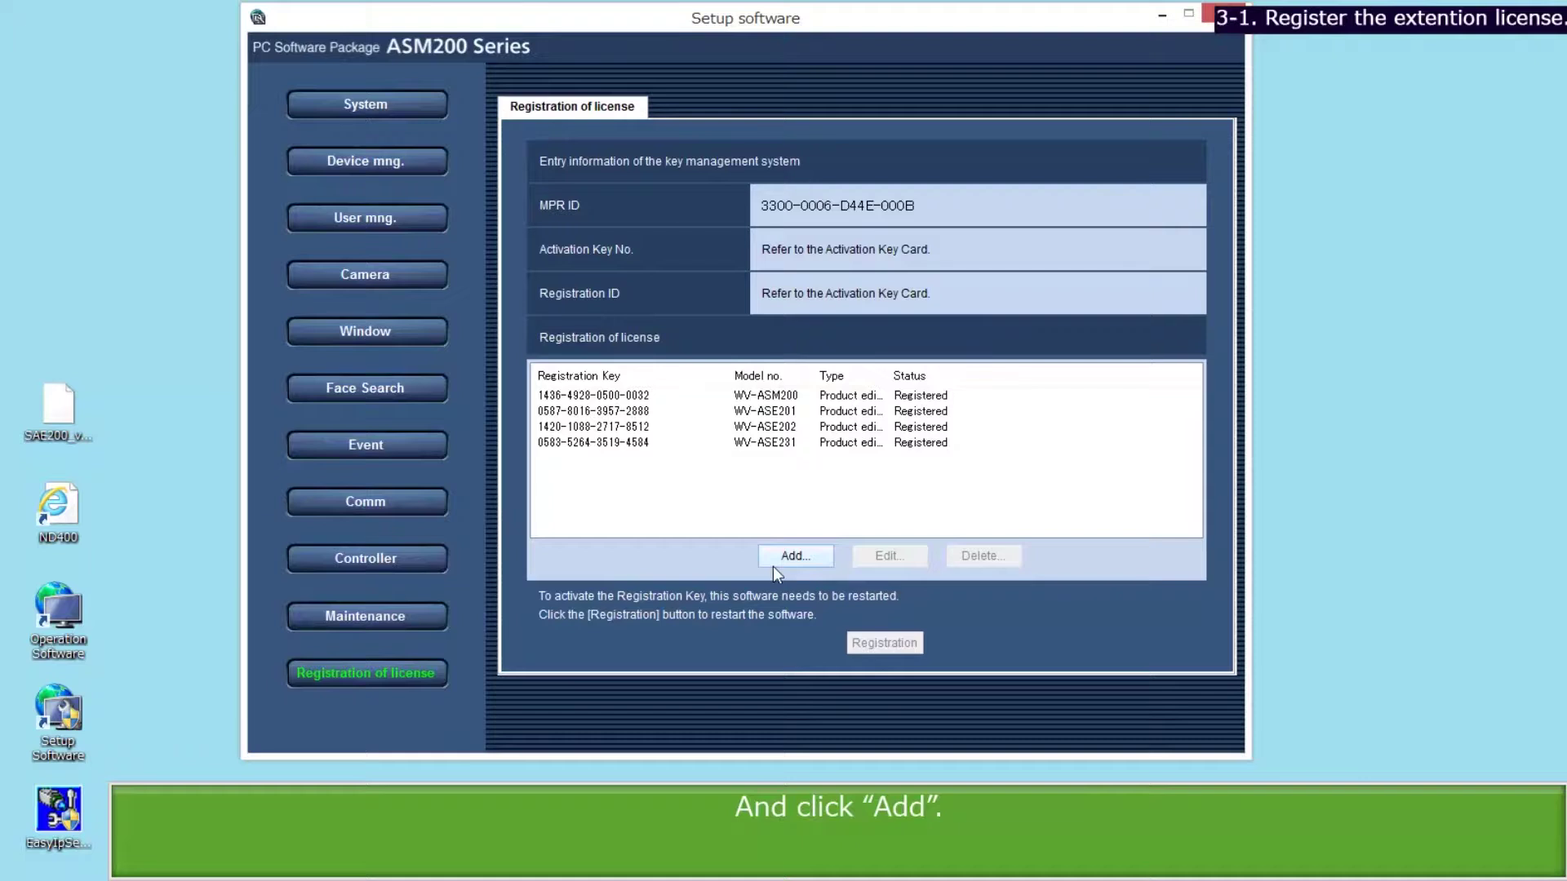
click(773, 566)
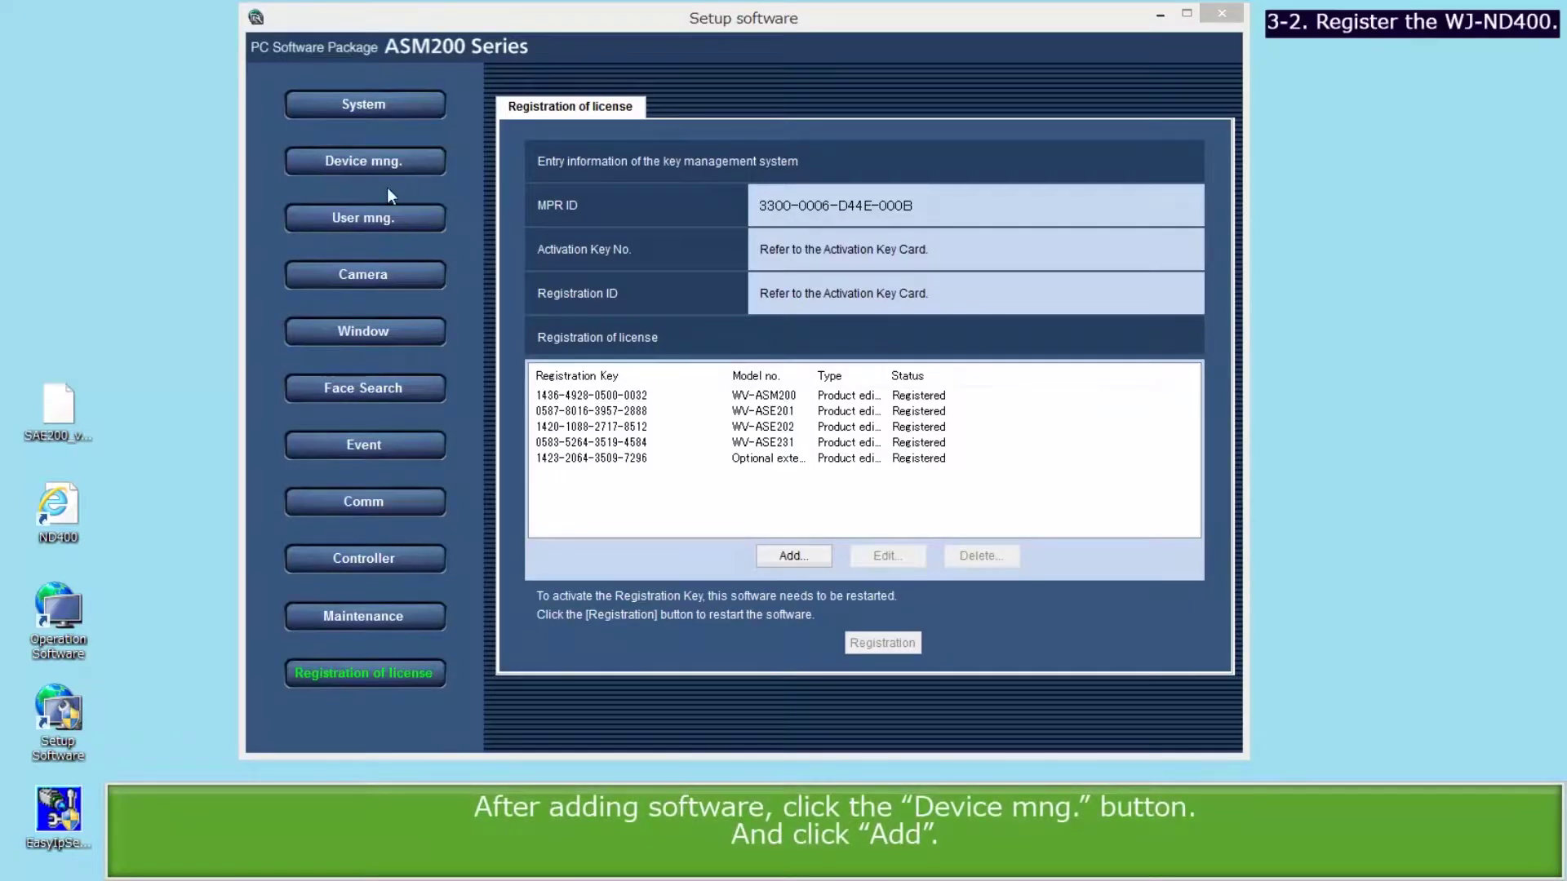
Add the recorder at 192.168.0.250 in Device mng. and download its device information.
click(378, 166)
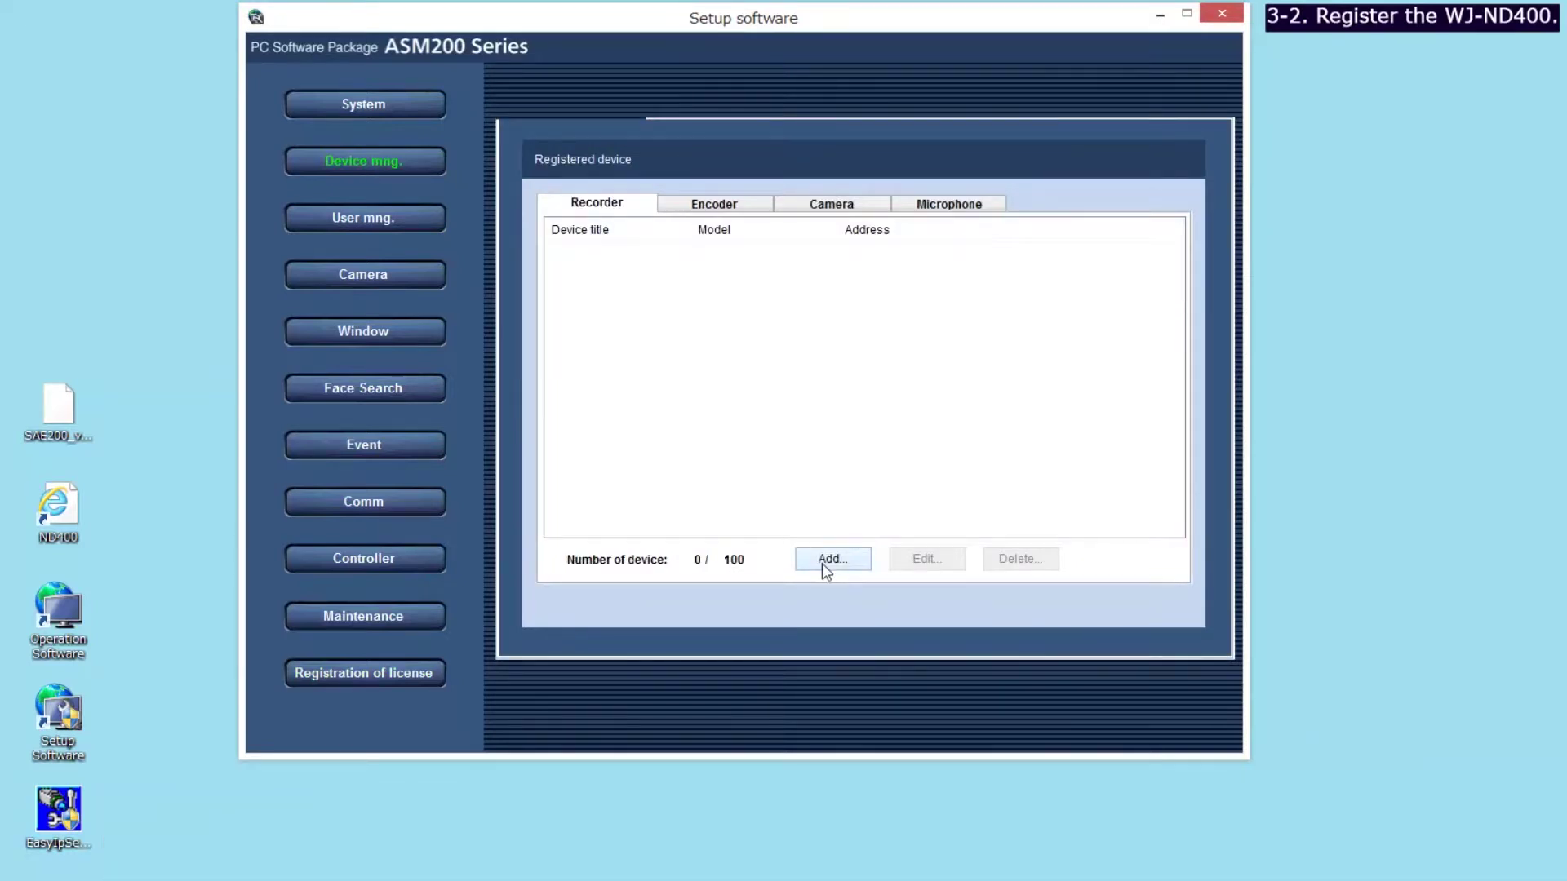
click(823, 561)
click(774, 278)
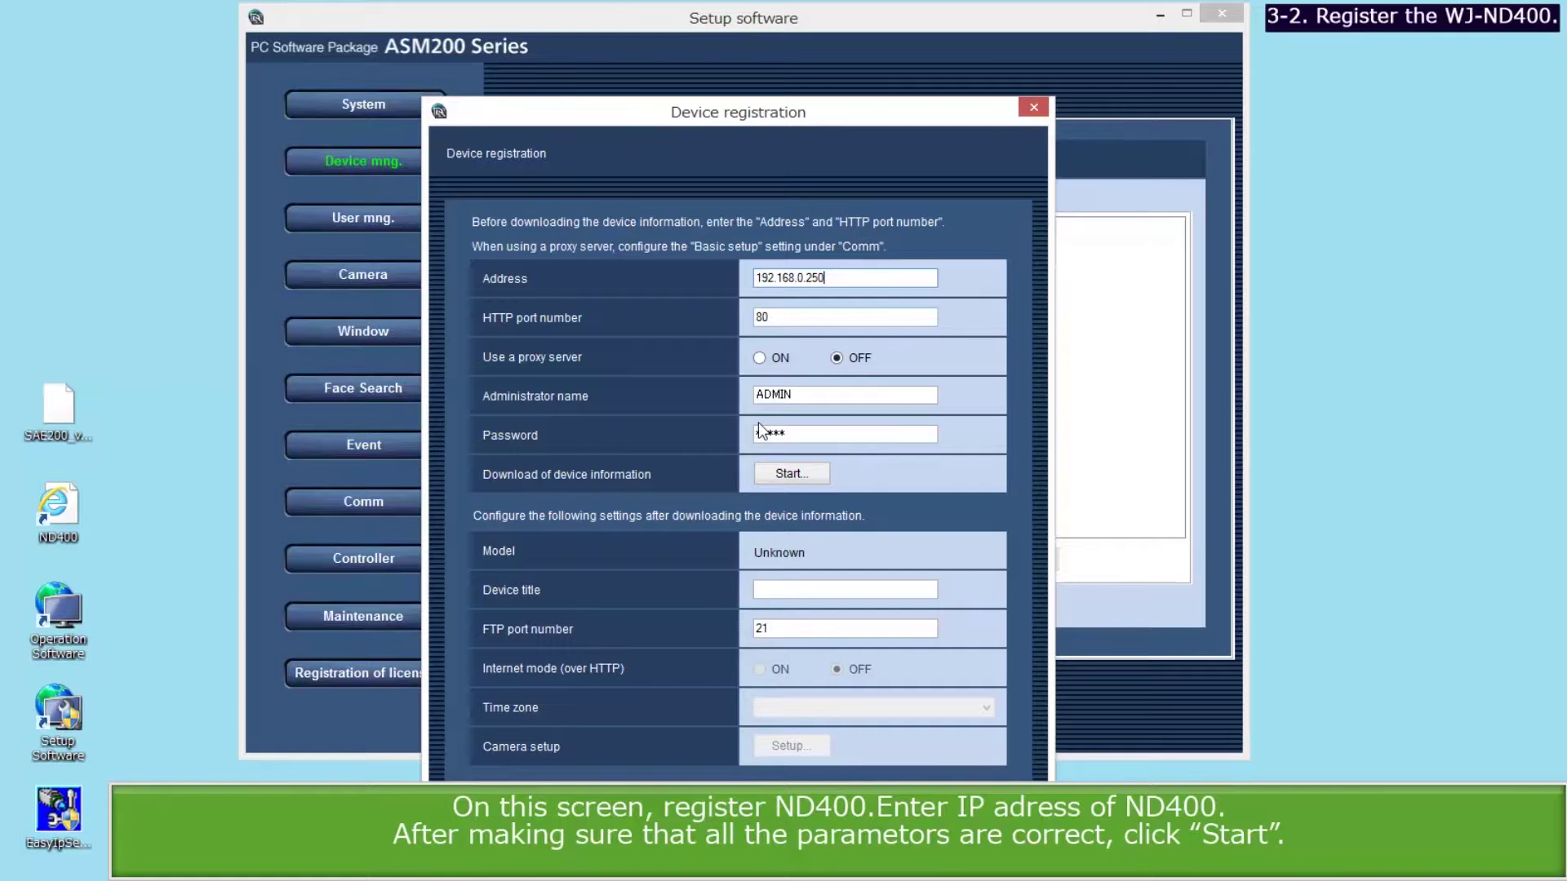
click(769, 474)
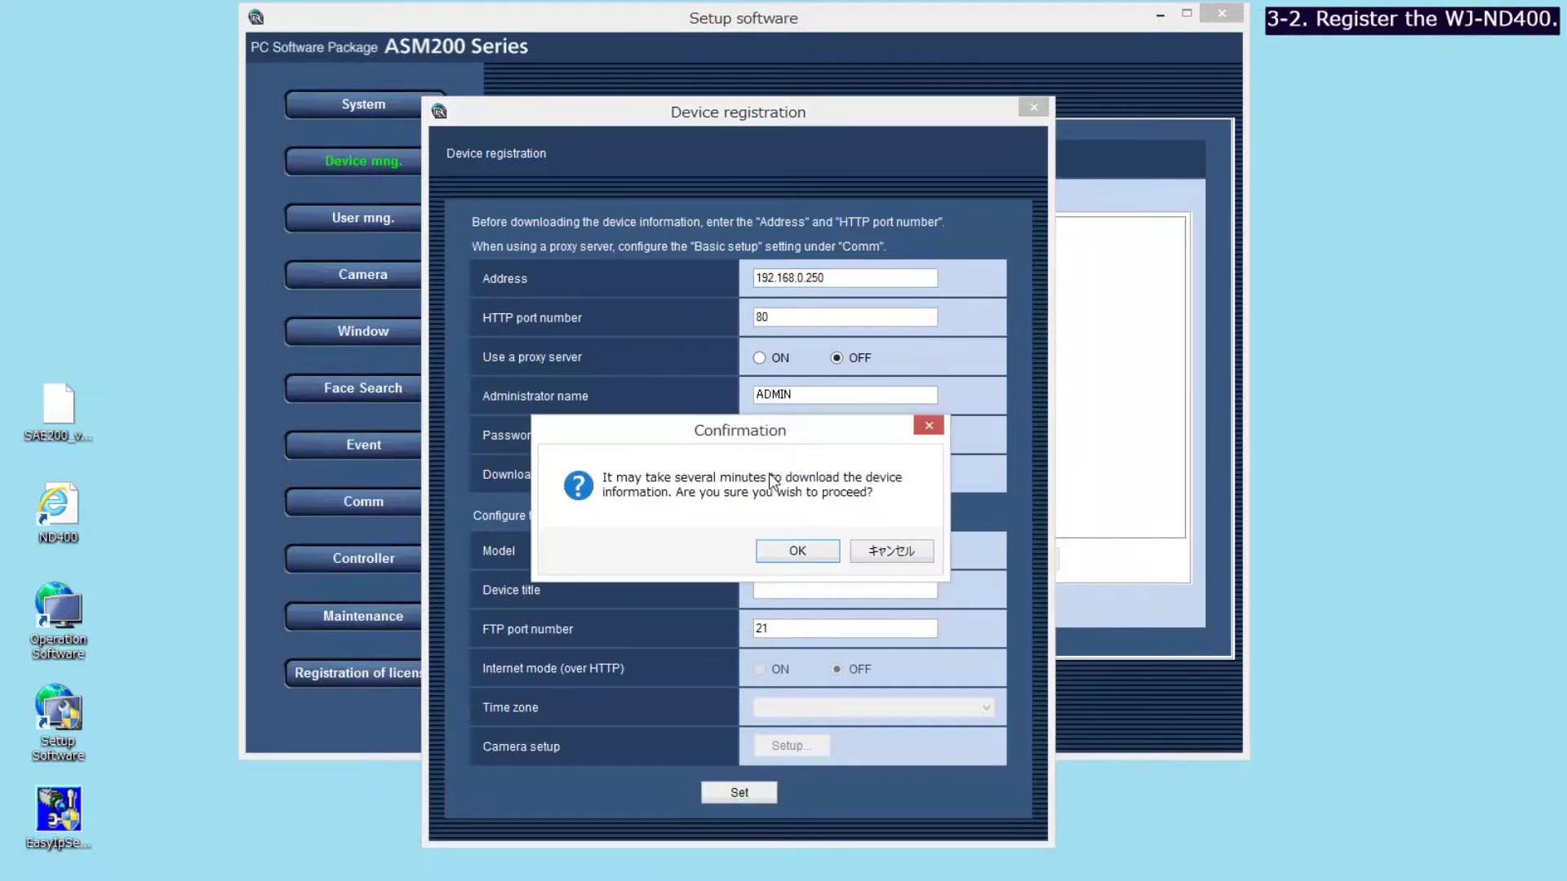
click(788, 545)
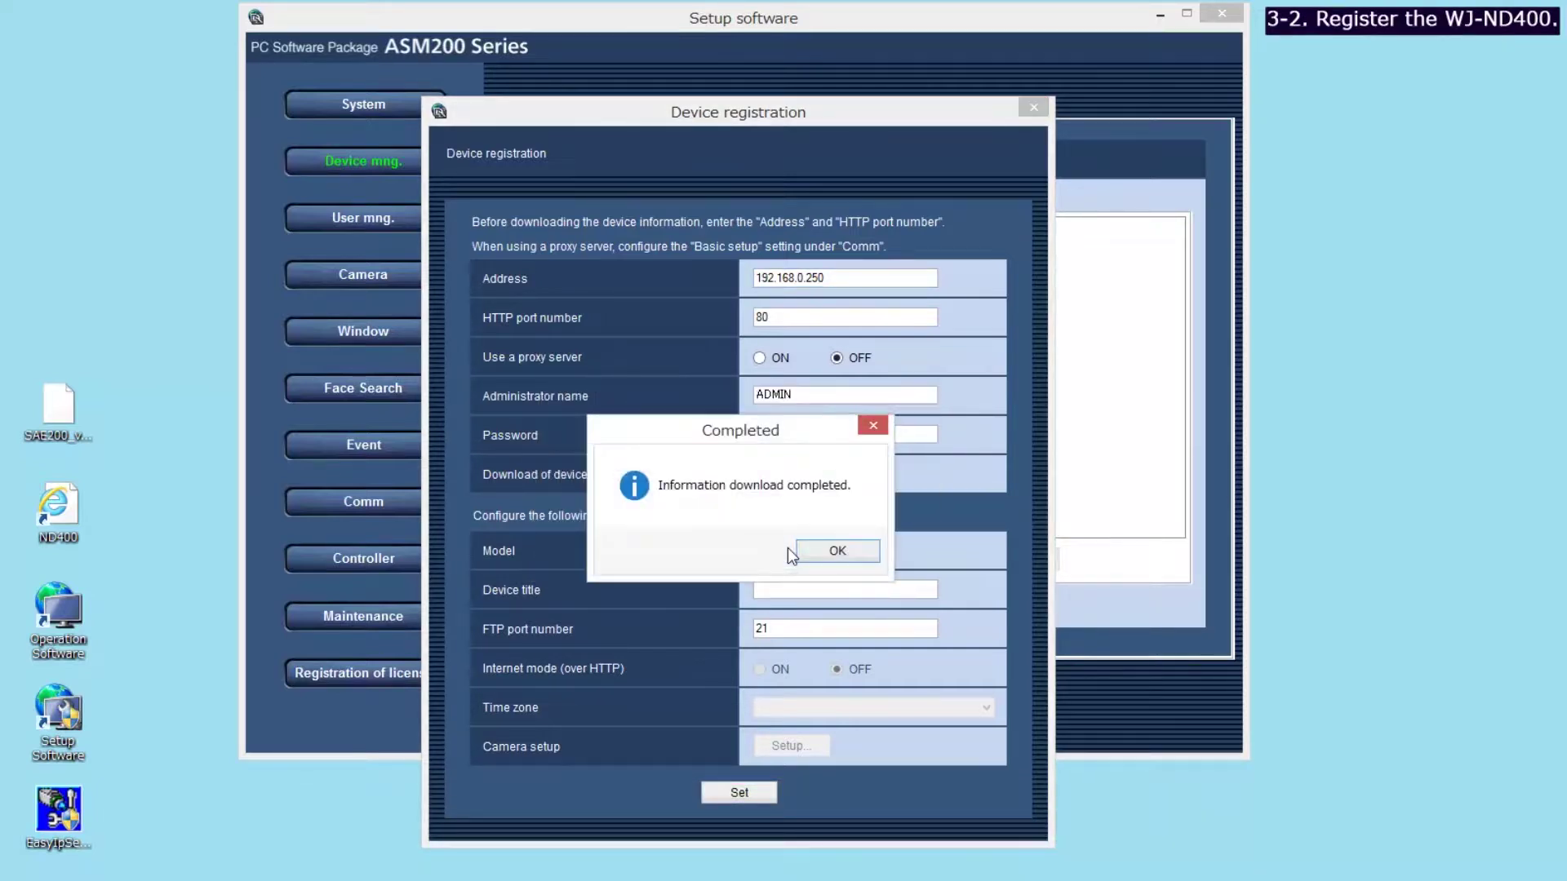
click(821, 551)
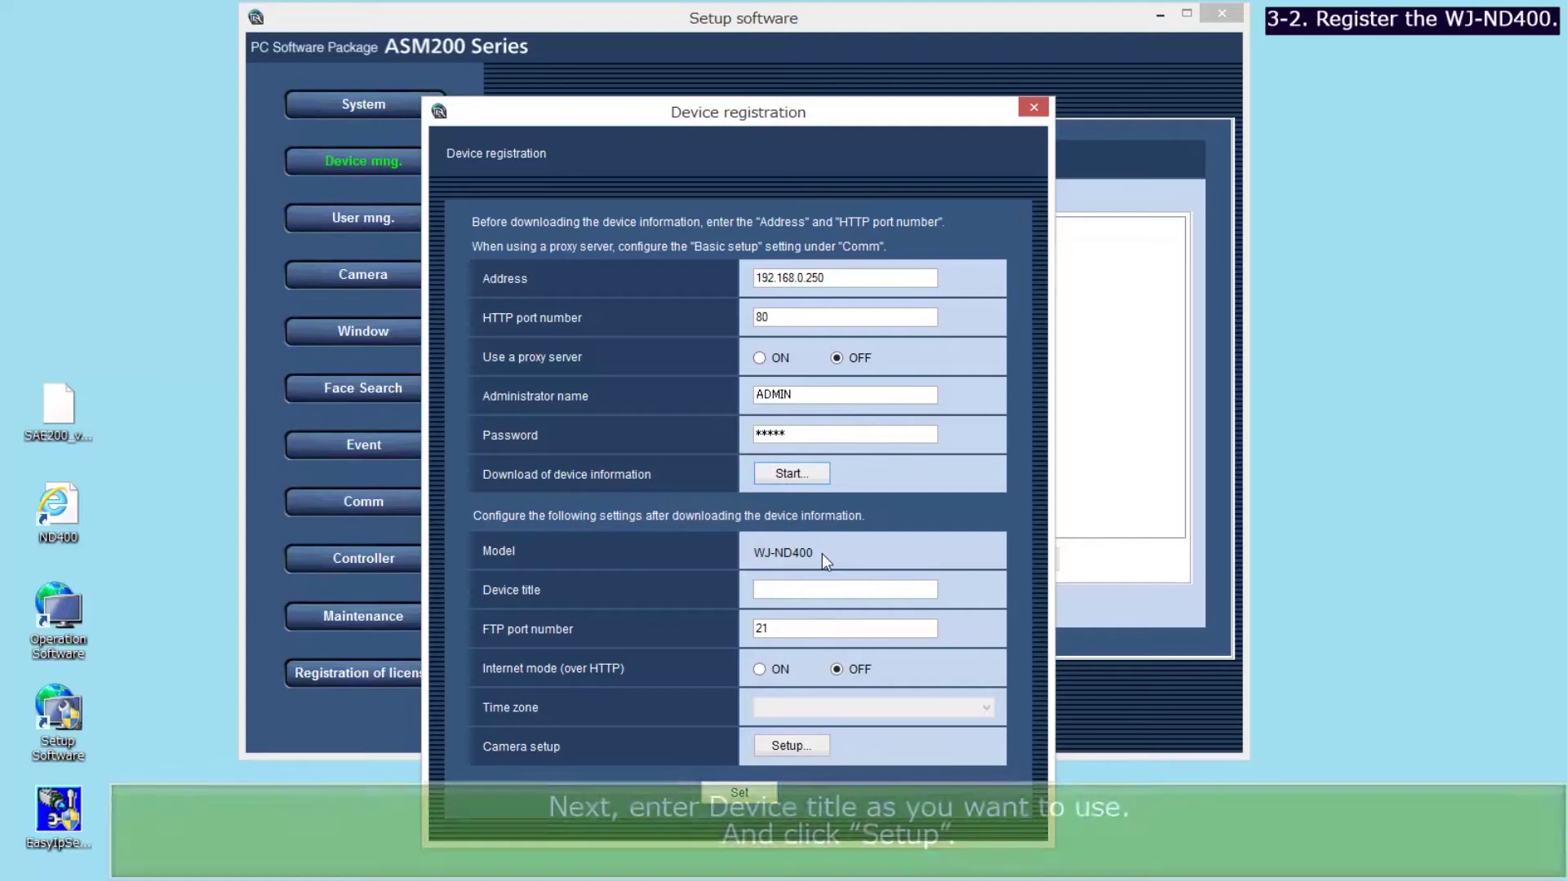
Title the device 'ND400' and open its Camera setup.
click(802, 587)
text(ND400)
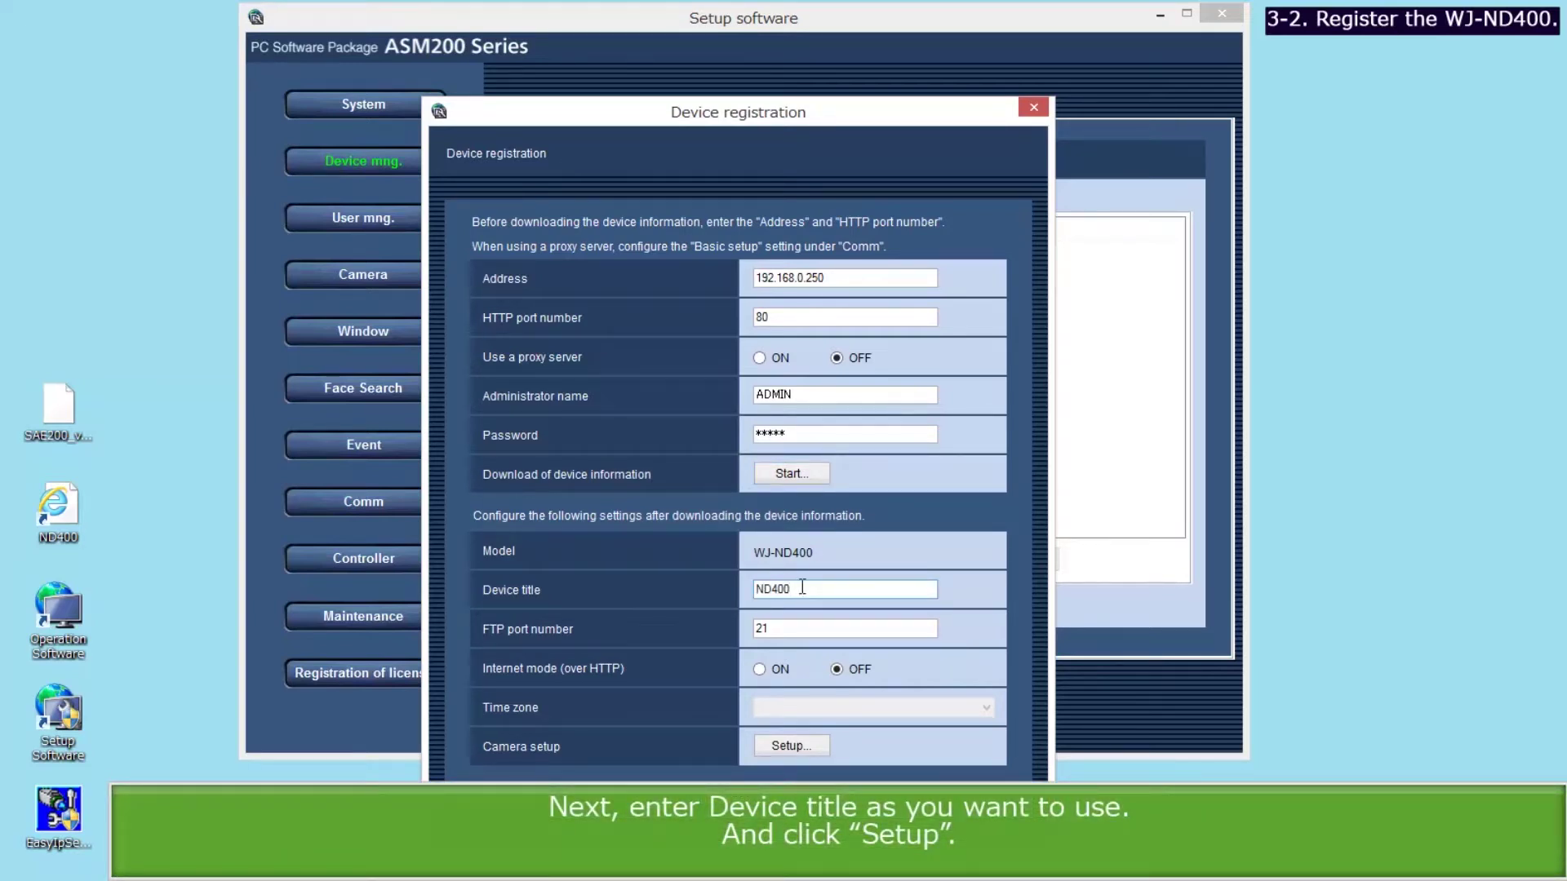
click(792, 745)
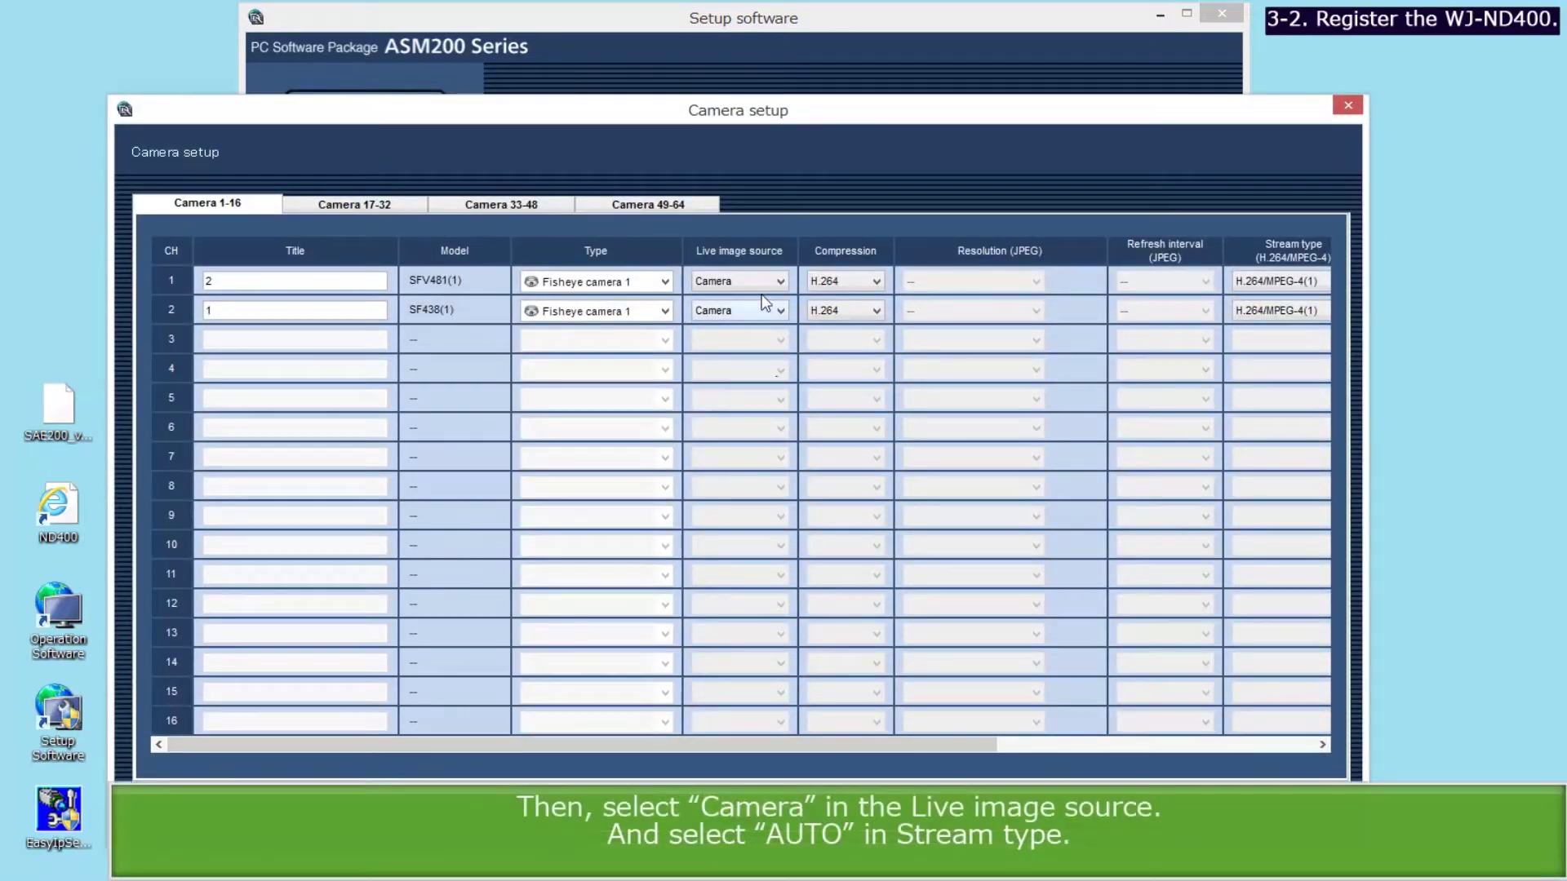
Give cameras 1 and 2 Live image source Camera and Stream type AUTO, then confirm.
click(761, 282)
click(761, 282)
click(765, 312)
click(765, 311)
click(1260, 282)
click(1251, 300)
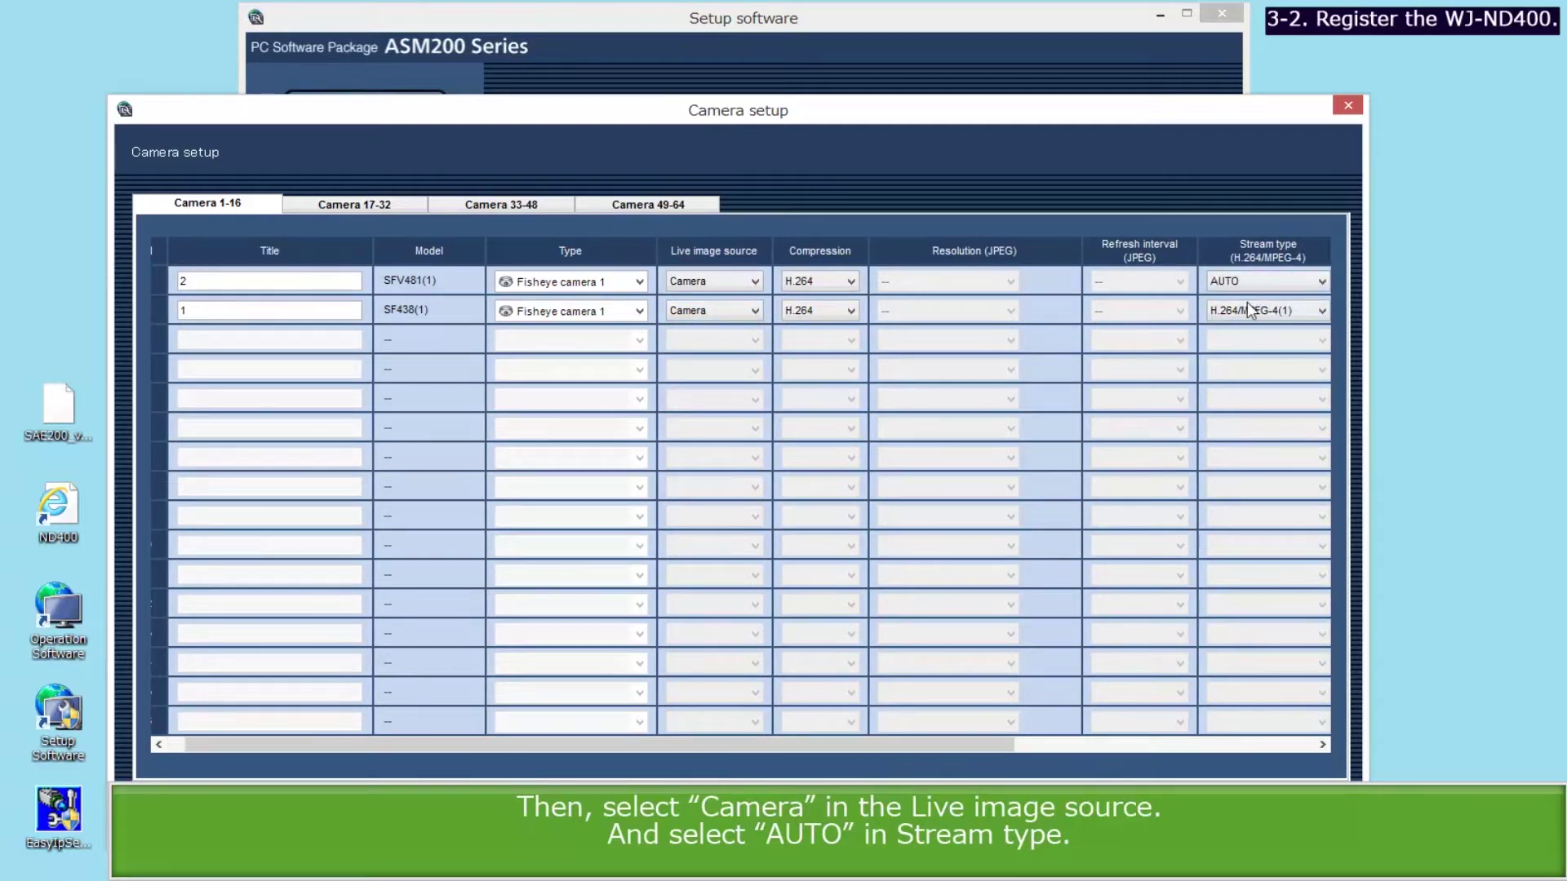
click(1251, 311)
click(1245, 329)
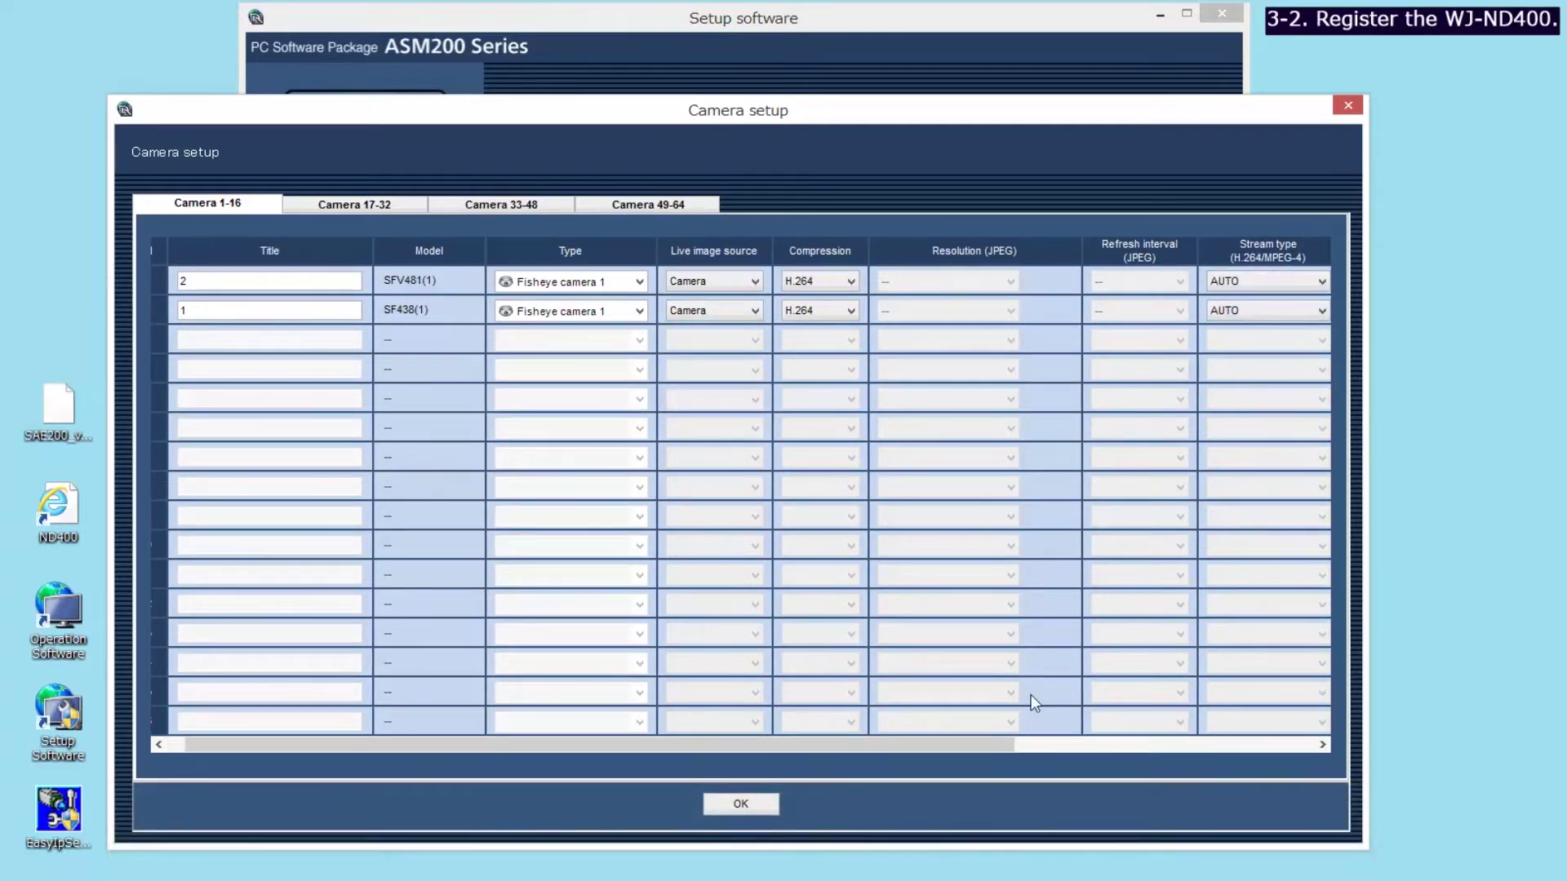
drag(971, 742, 1293, 742)
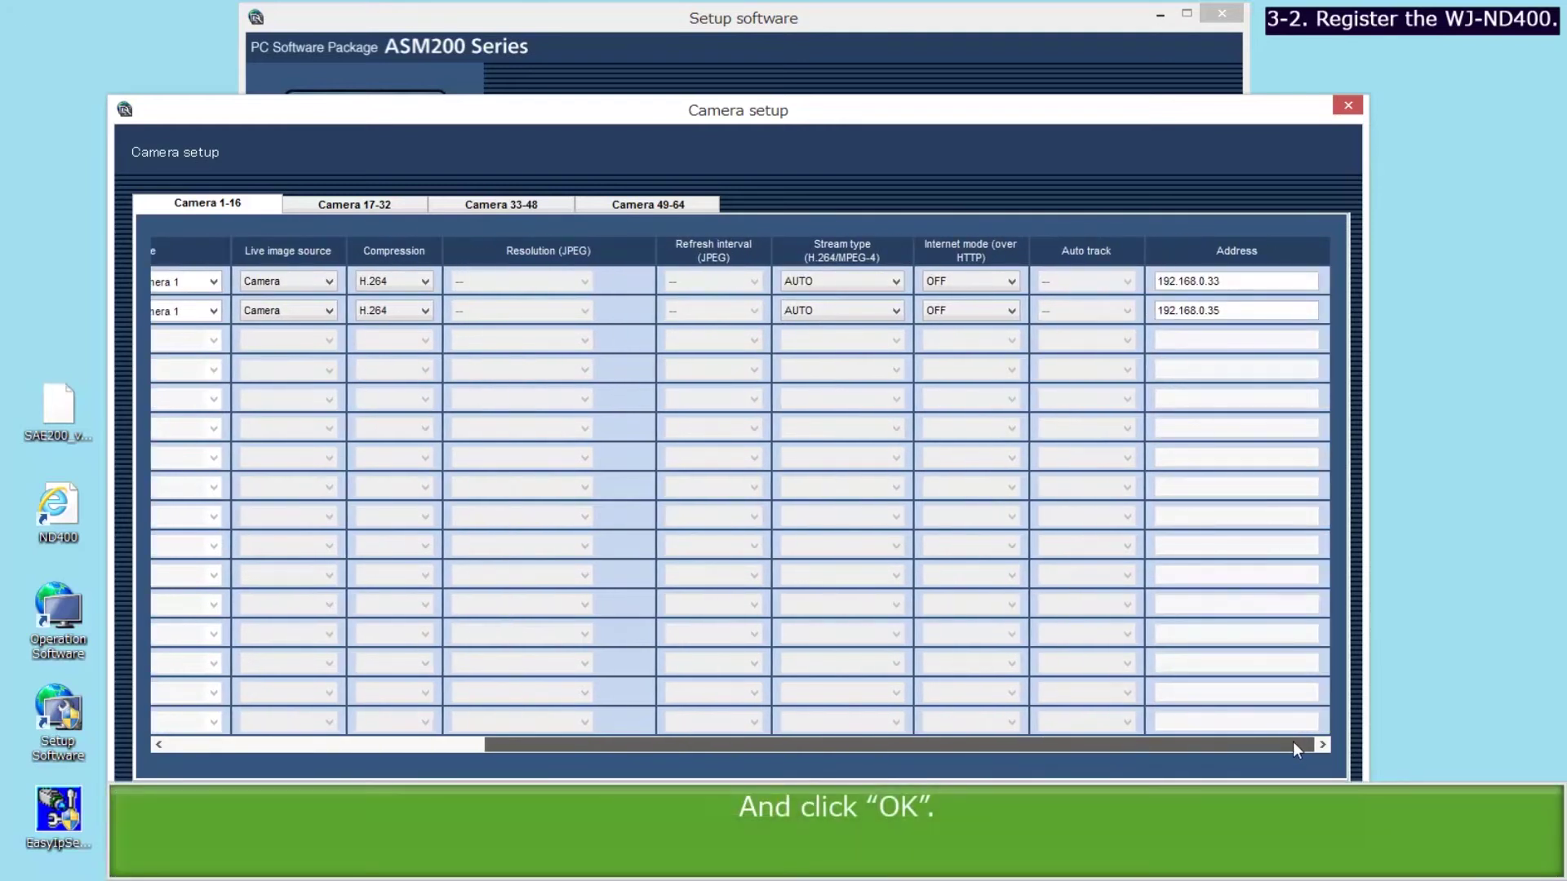
click(743, 805)
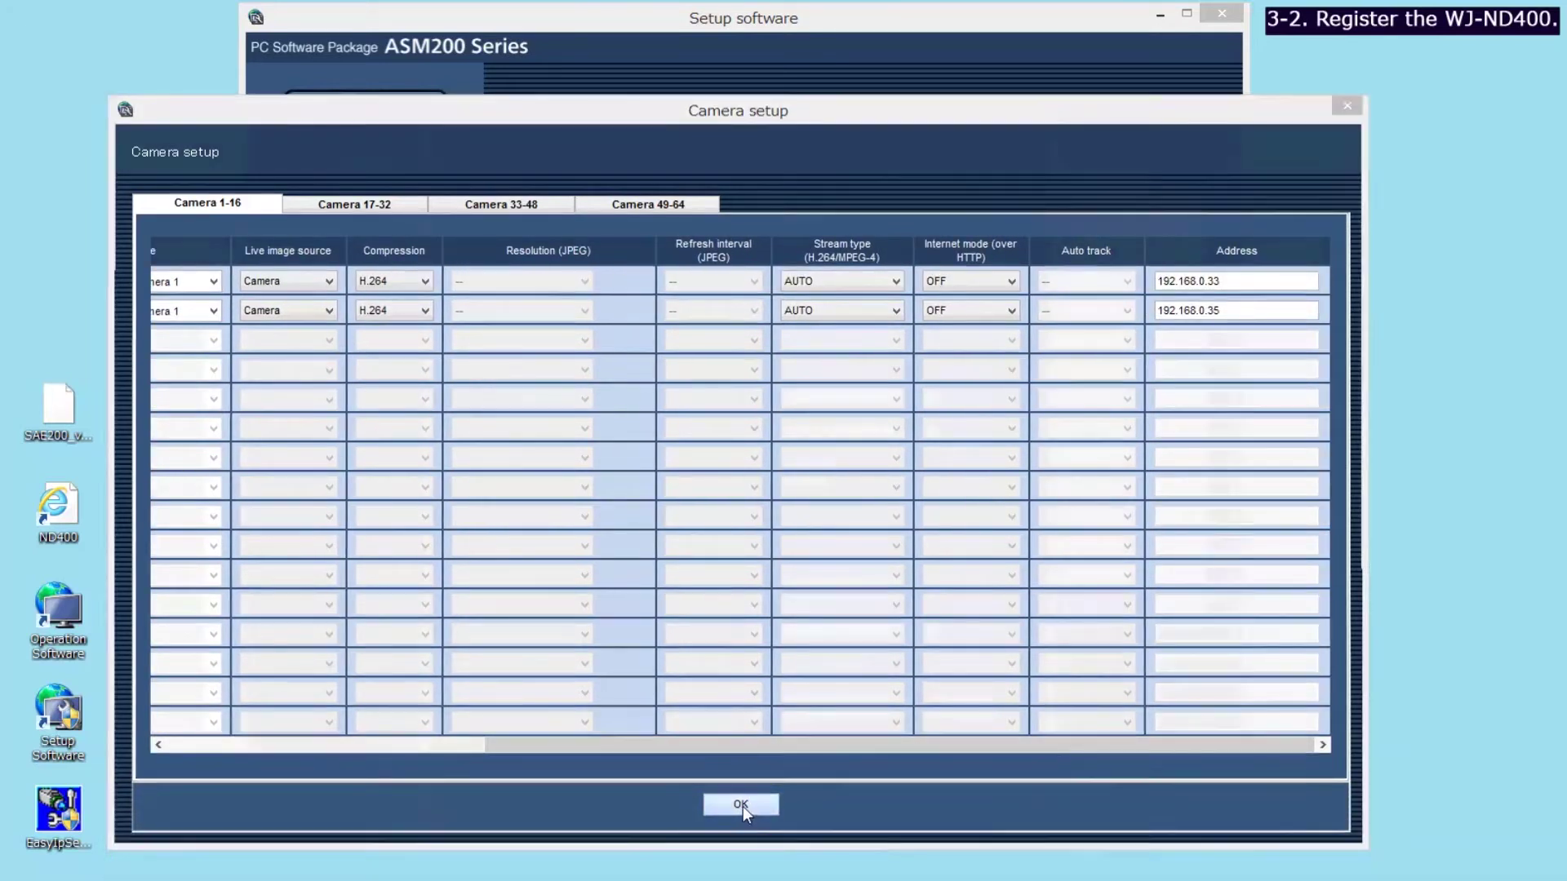